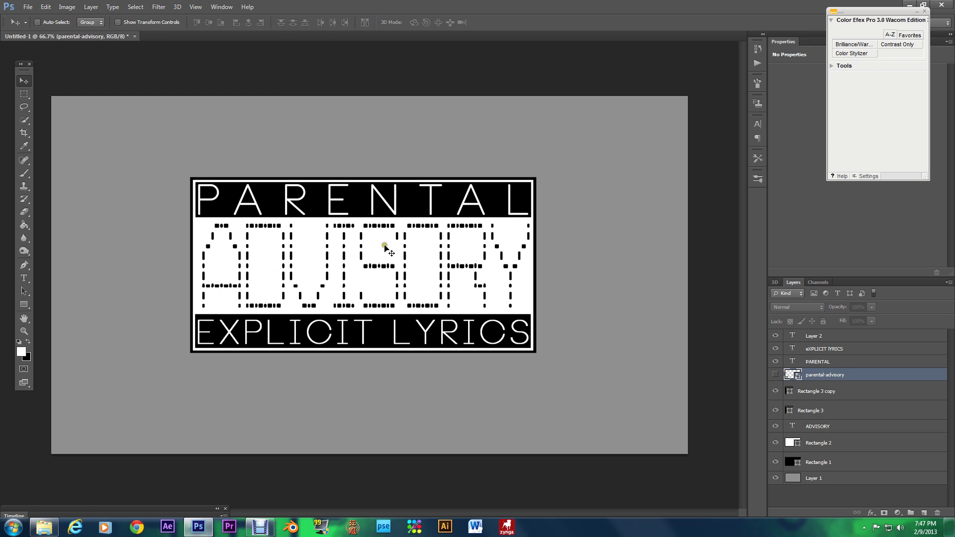
- Make the original Parental Advisory logo layer visible and place the logo at the canvas's lower left
{"action": "left_click", "coordinate": [775, 374]}
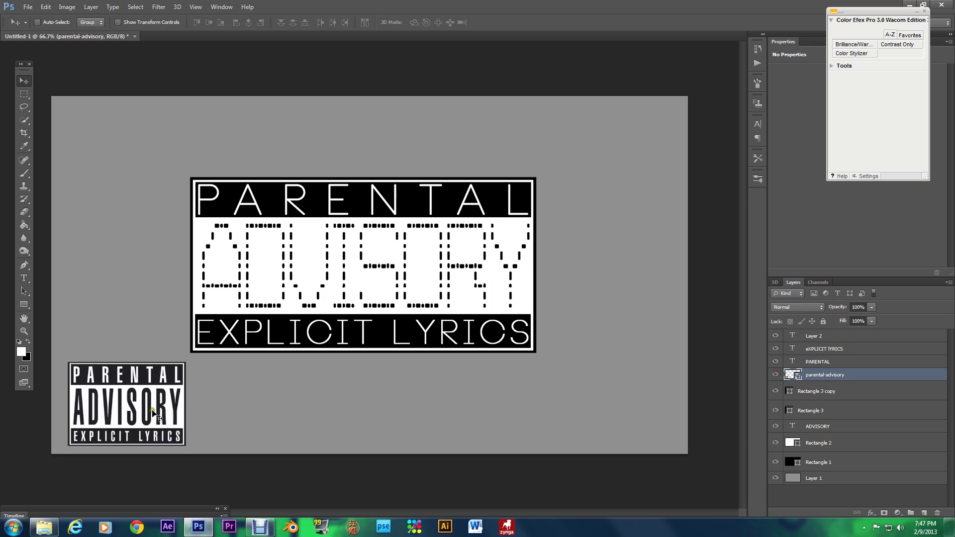
{"action": "left_click_drag", "start_coordinate": [152, 410], "coordinate": [365, 404]}
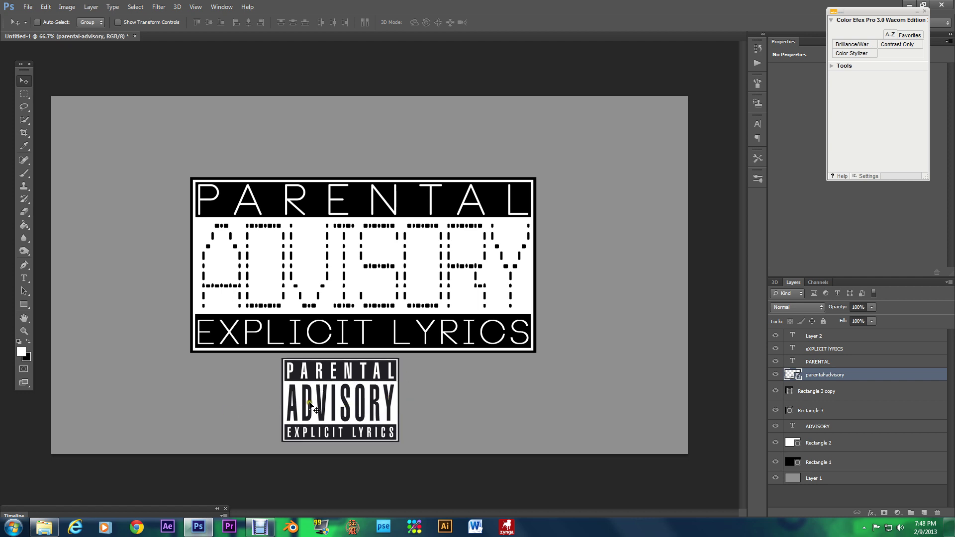
{"action": "left_click_drag", "start_coordinate": [350, 393], "coordinate": [256, 401]}
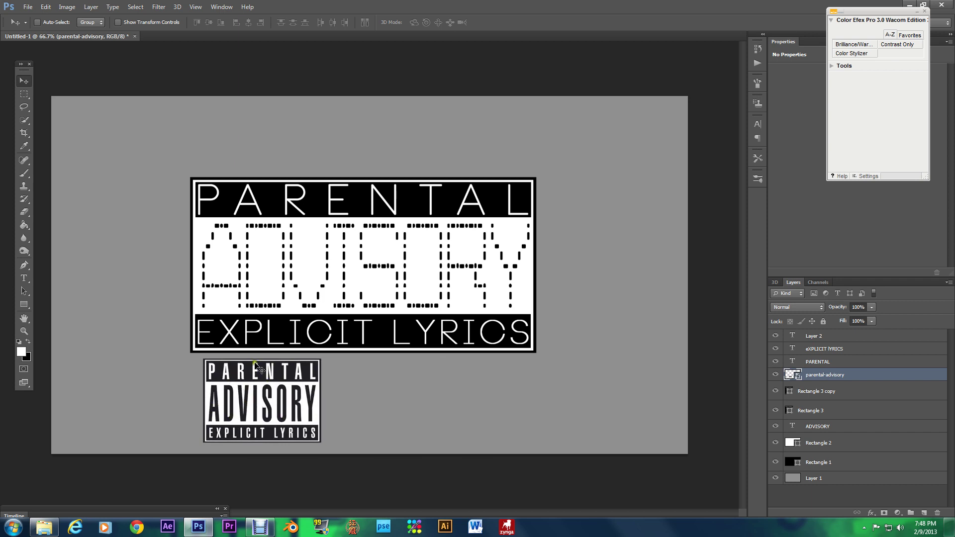
{"action": "left_click_drag", "start_coordinate": [228, 394], "coordinate": [101, 394]}
- Create a new 1920×1080 px, 300 ppi document with a transparent background
{"action": "left_click", "coordinate": [29, 7]}
{"action": "left_click", "coordinate": [34, 17]}
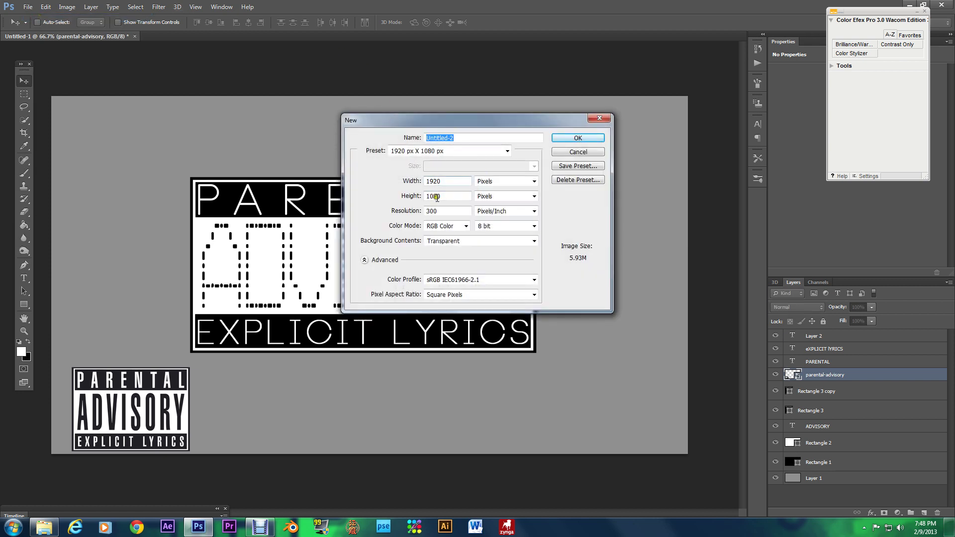
{"action": "left_click", "coordinate": [577, 138]}
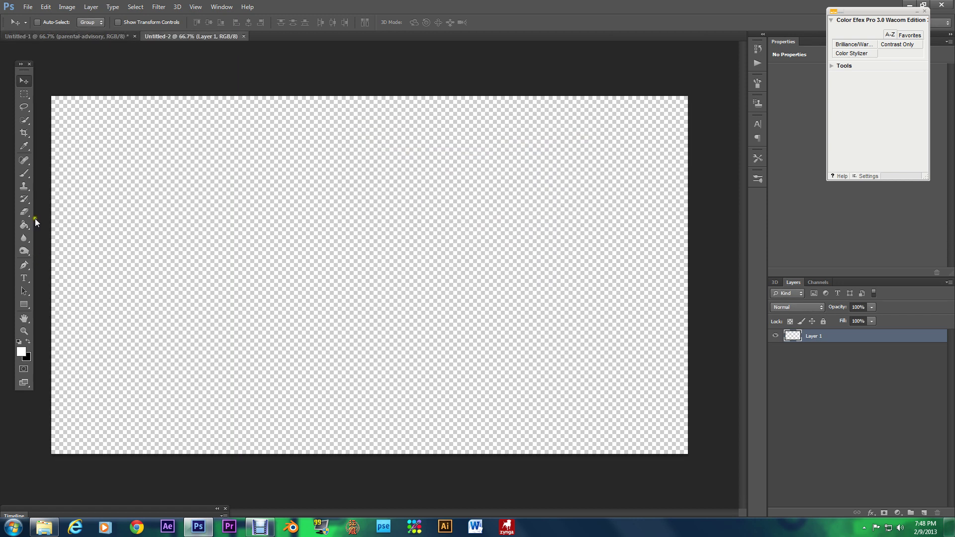
- Set the foreground colour to mid-grey 7f7f7f and fill the canvas with it
{"action": "left_click", "coordinate": [21, 351]}
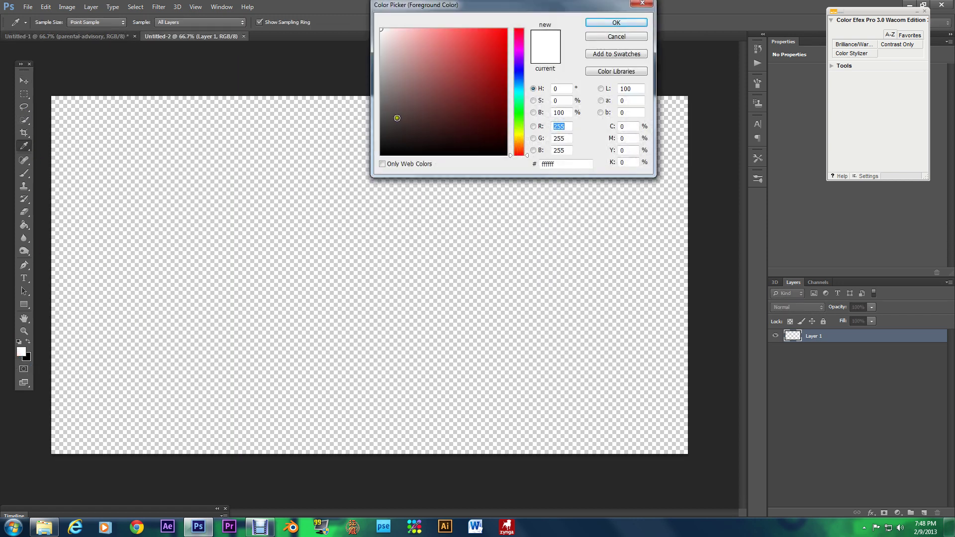
{"action": "left_click_drag", "start_coordinate": [401, 111], "coordinate": [353, 92]}
{"action": "left_click", "coordinate": [616, 23]}
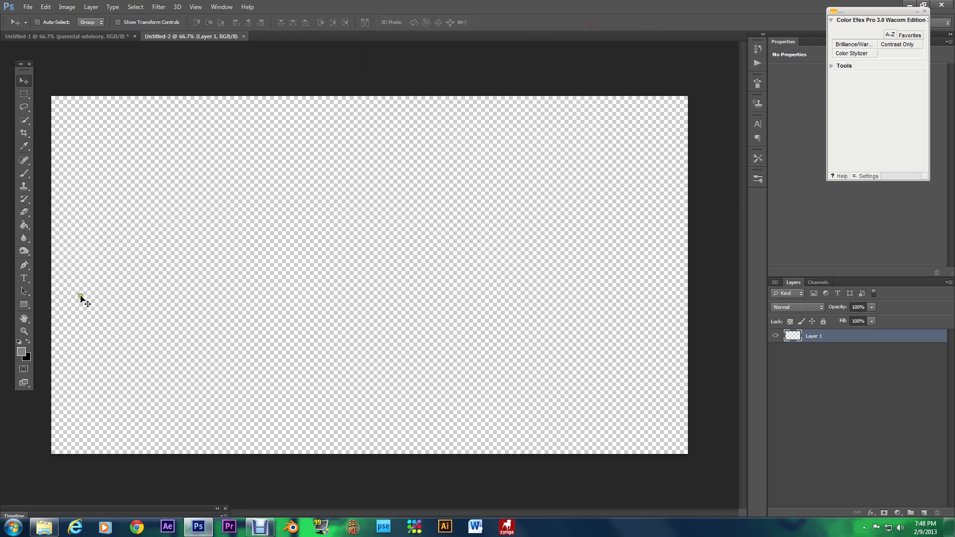
{"action": "left_click", "coordinate": [24, 225]}
{"action": "left_click", "coordinate": [168, 232]}
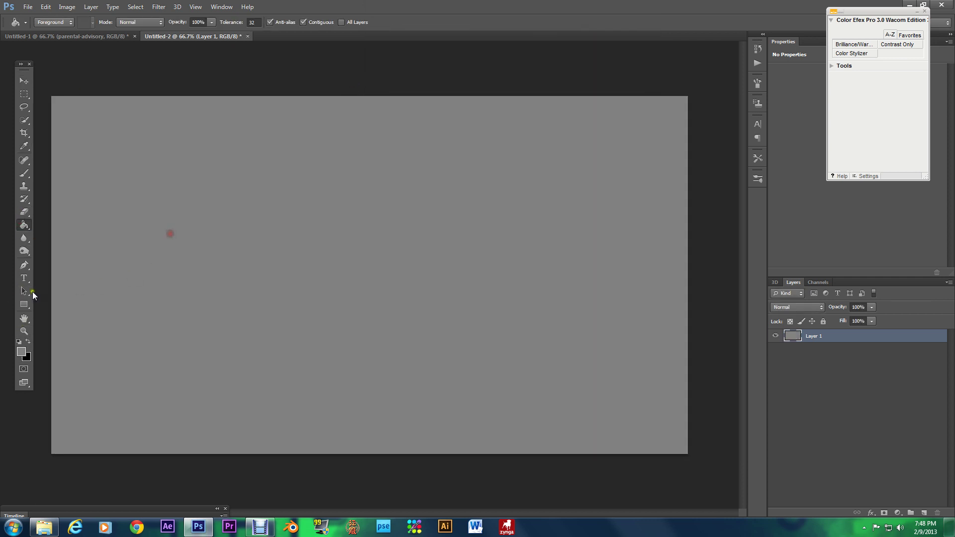
- Start a text layer on the canvas and pick the Oliver's Barney font
{"action": "left_click", "coordinate": [25, 279]}
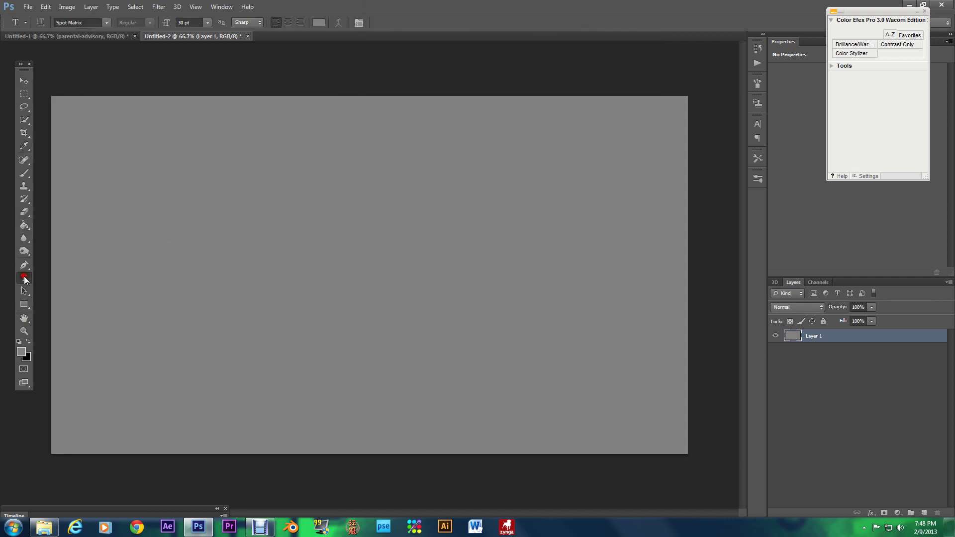
{"action": "left_click", "coordinate": [207, 293]}
{"action": "left_click", "coordinate": [106, 23]}
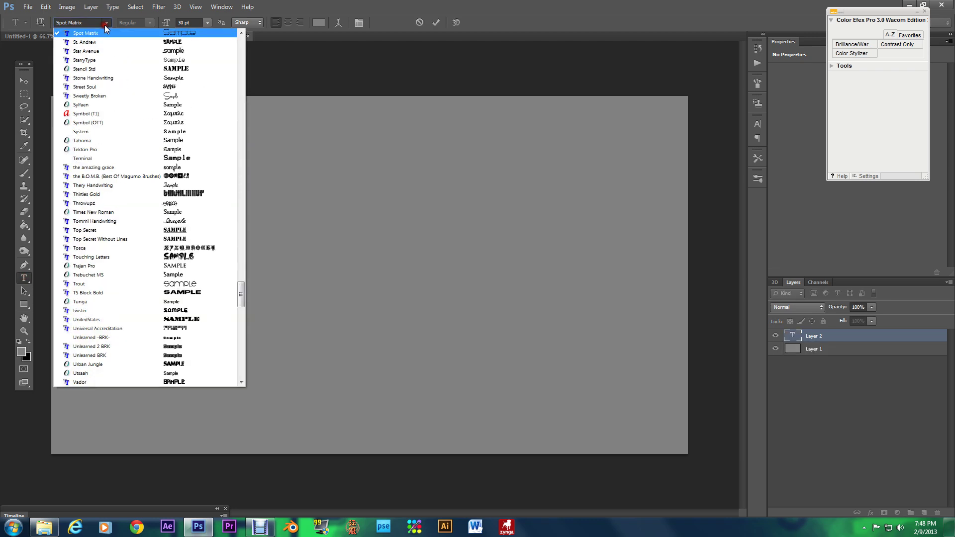
{"action": "scroll", "coordinate": [148, 88], "scroll_direction": "up", "scroll_amount": 1}
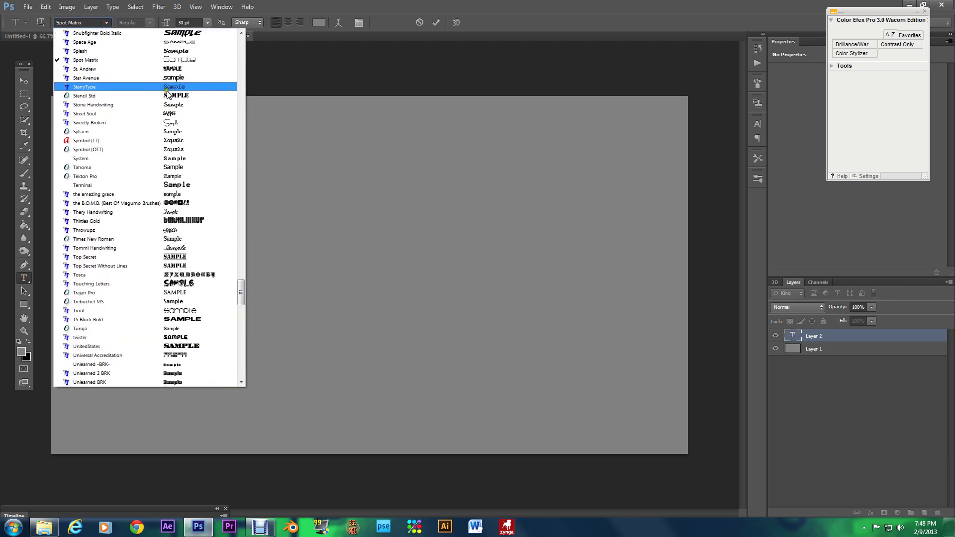
{"action": "scroll", "coordinate": [177, 90], "scroll_direction": "up", "scroll_amount": 5}
{"action": "scroll", "coordinate": [189, 121], "scroll_direction": "up", "scroll_amount": 2}
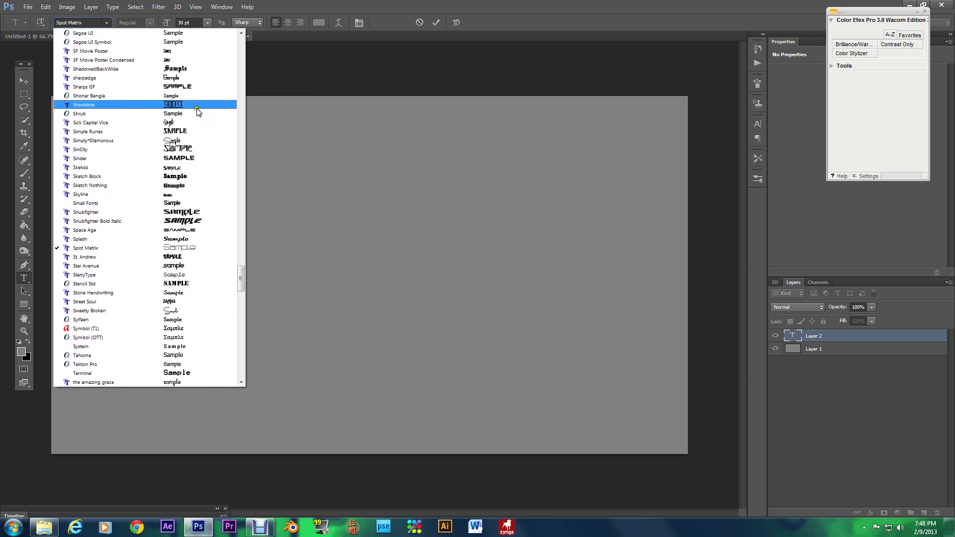
{"action": "scroll", "coordinate": [193, 115], "scroll_direction": "up", "scroll_amount": 1}
{"action": "scroll", "coordinate": [189, 116], "scroll_direction": "up", "scroll_amount": 7}
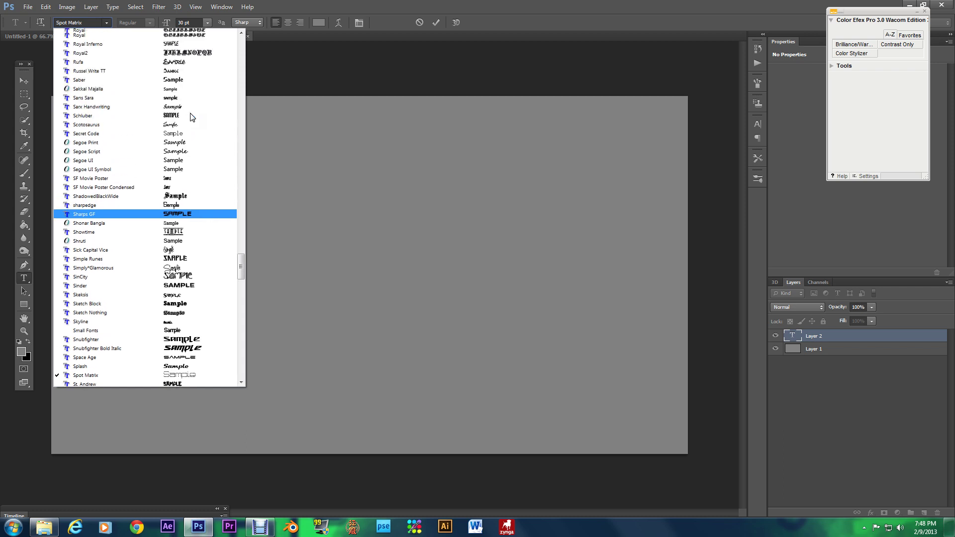
{"action": "scroll", "coordinate": [186, 117], "scroll_direction": "up", "scroll_amount": 3}
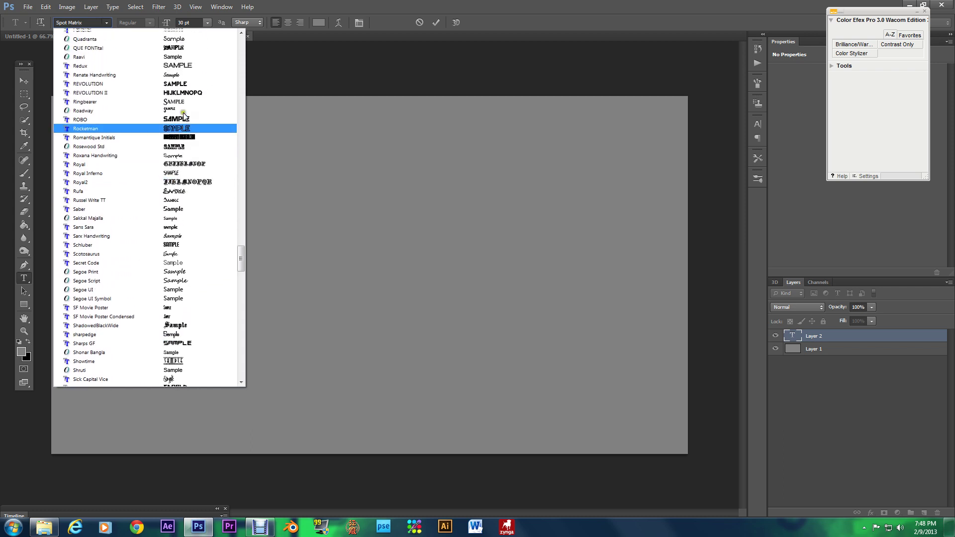
{"action": "scroll", "coordinate": [187, 114], "scroll_direction": "up", "scroll_amount": 5}
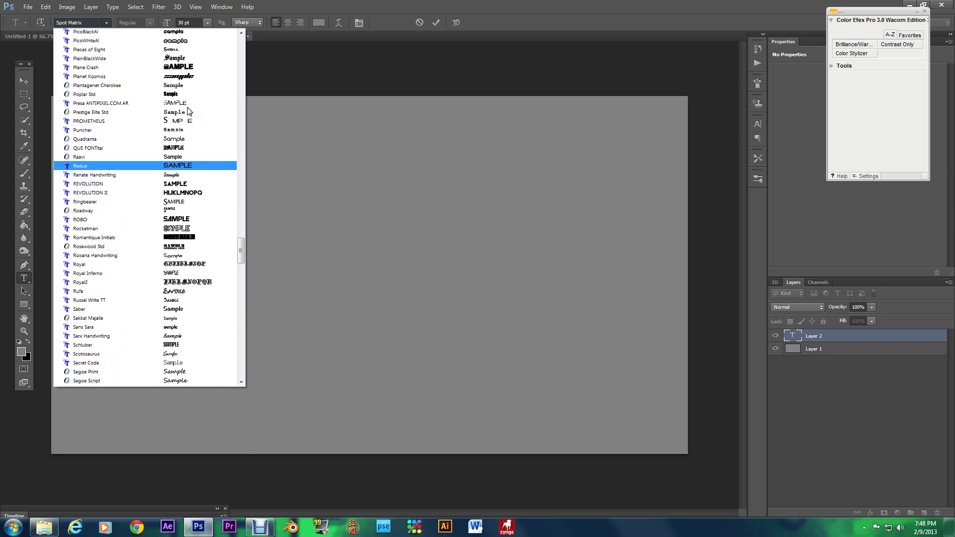
{"action": "scroll", "coordinate": [185, 108], "scroll_direction": "up", "scroll_amount": 4}
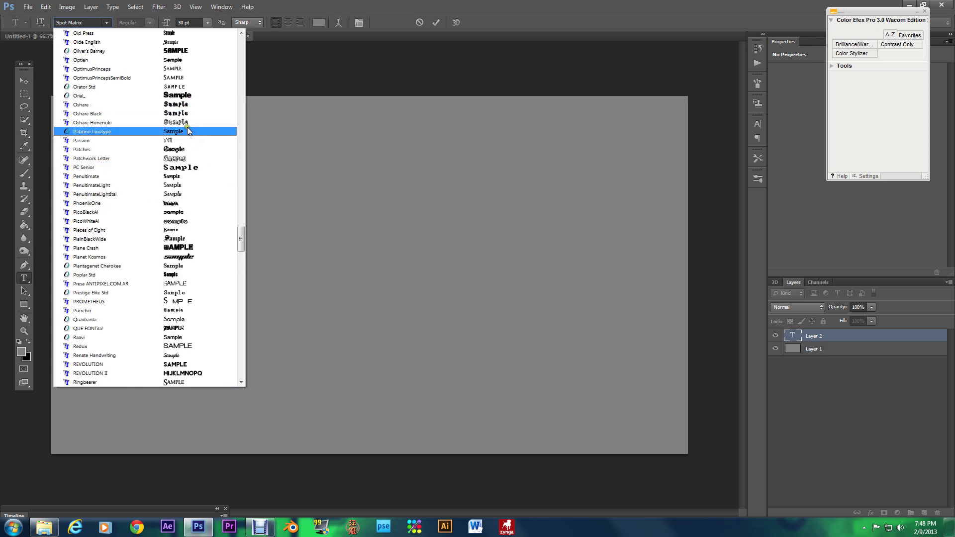
{"action": "scroll", "coordinate": [192, 84], "scroll_direction": "up", "scroll_amount": 1}
{"action": "left_click", "coordinate": [192, 75]}
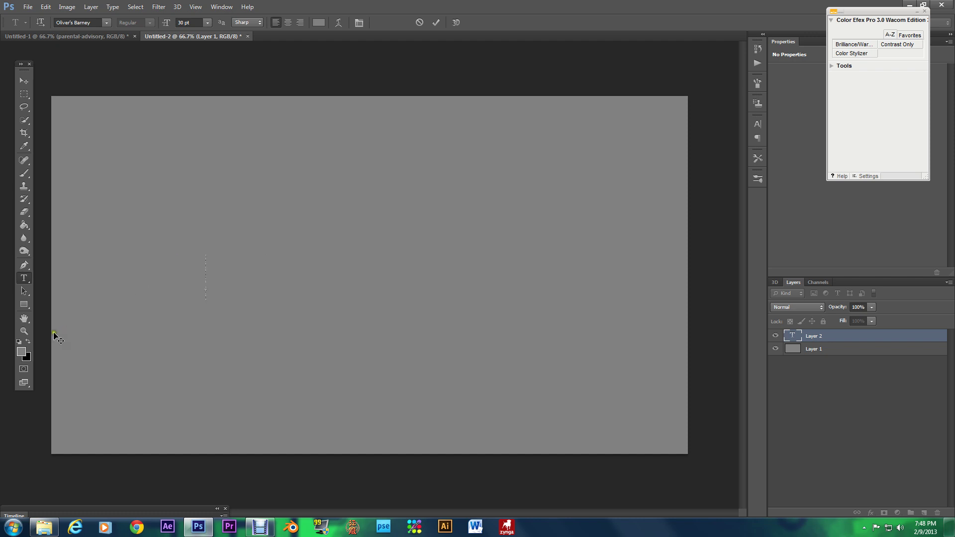
- Type ADVISORY in black and move it slightly right
{"action": "left_click", "coordinate": [31, 340]}
{"action": "type", "text": "AD"}
{"action": "key", "text": "BackSpace"}
{"action": "key", "text": "BackSpace"}
{"action": "type", "text": "AD"}
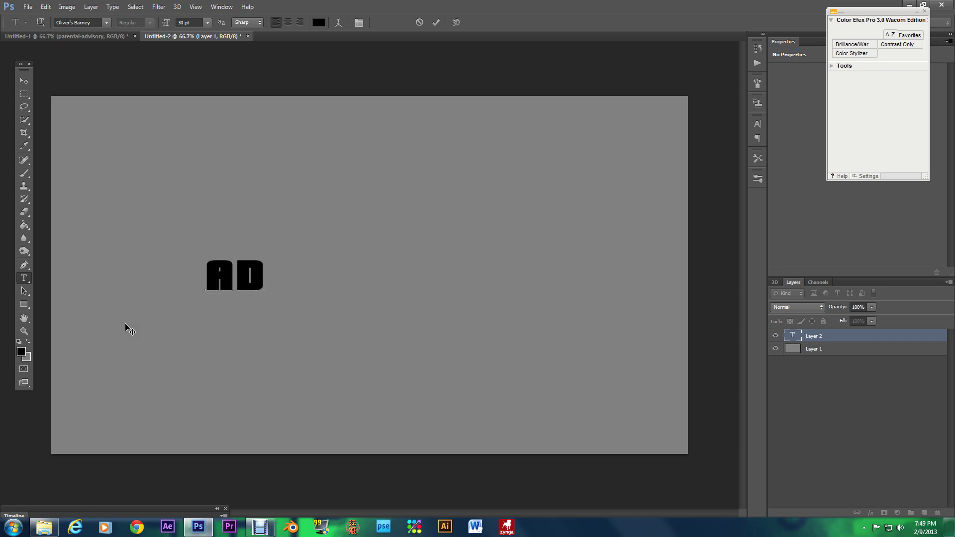
{"action": "type", "text": "VISORY"}
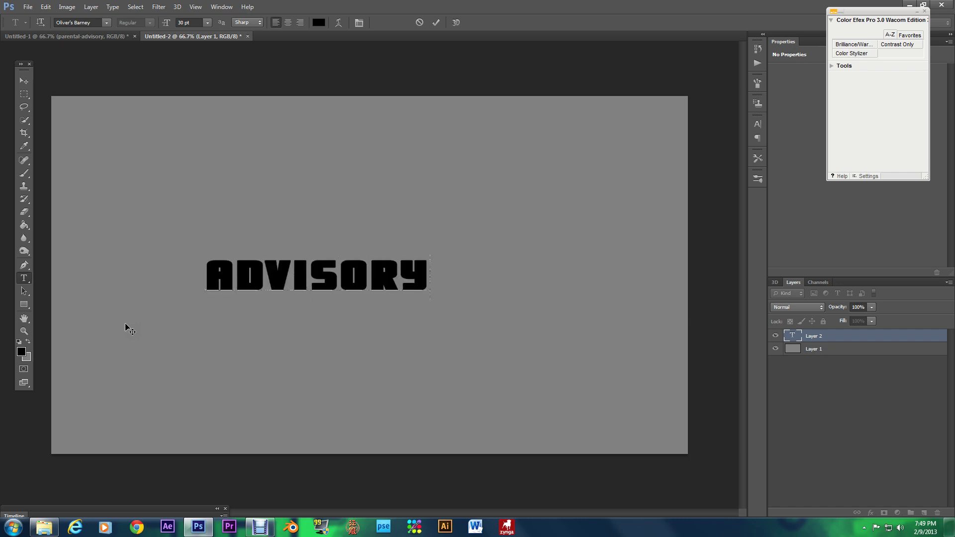
{"action": "left_click", "coordinate": [24, 81]}
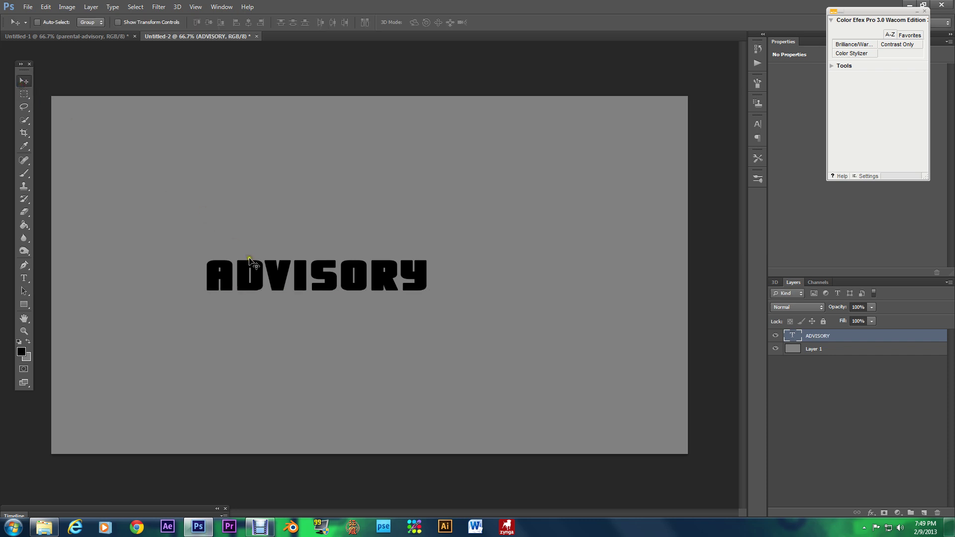
{"action": "left_click_drag", "start_coordinate": [253, 268], "coordinate": [294, 269]}
- In the Character panel, try Faux Bold on ADVISORY, then turn it off
{"action": "left_click", "coordinate": [758, 124]}
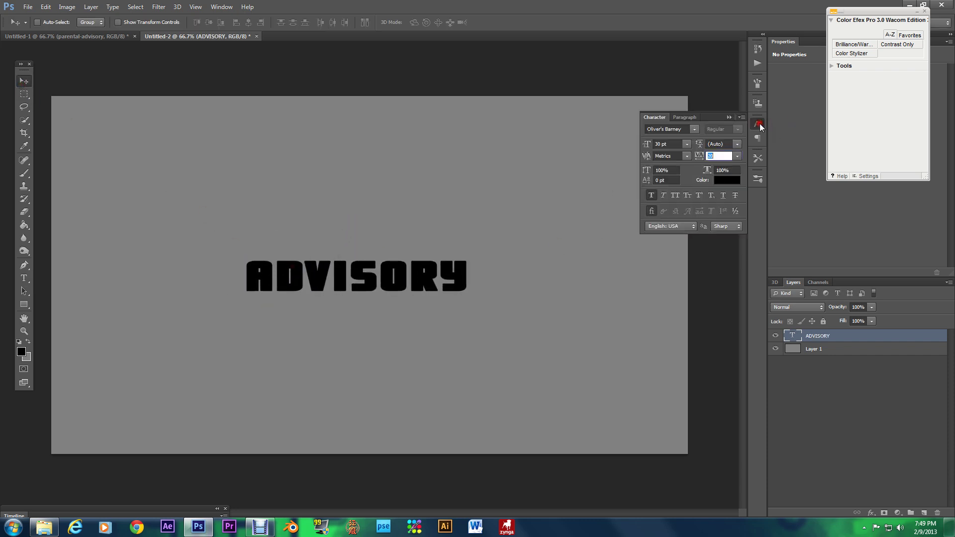
{"action": "left_click", "coordinate": [24, 278]}
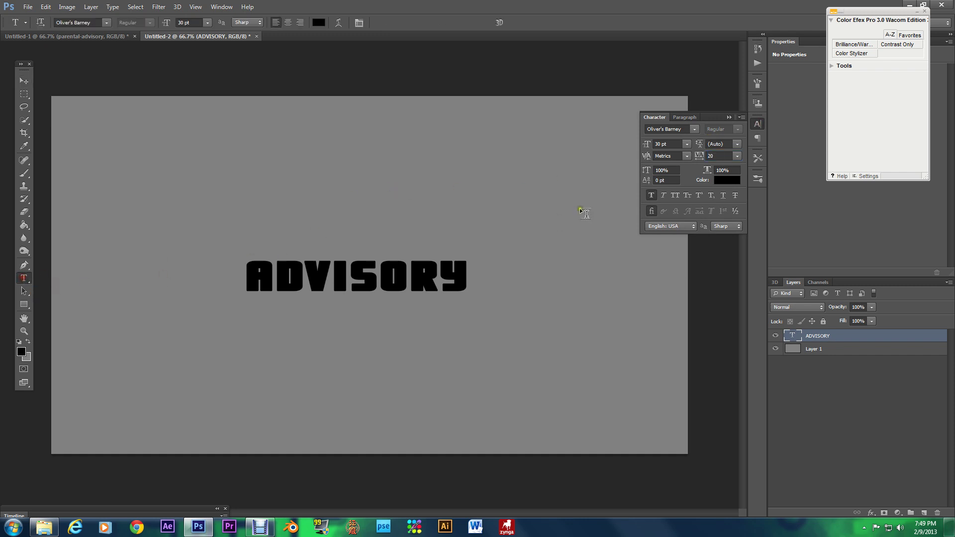
{"action": "left_click", "coordinate": [652, 195]}
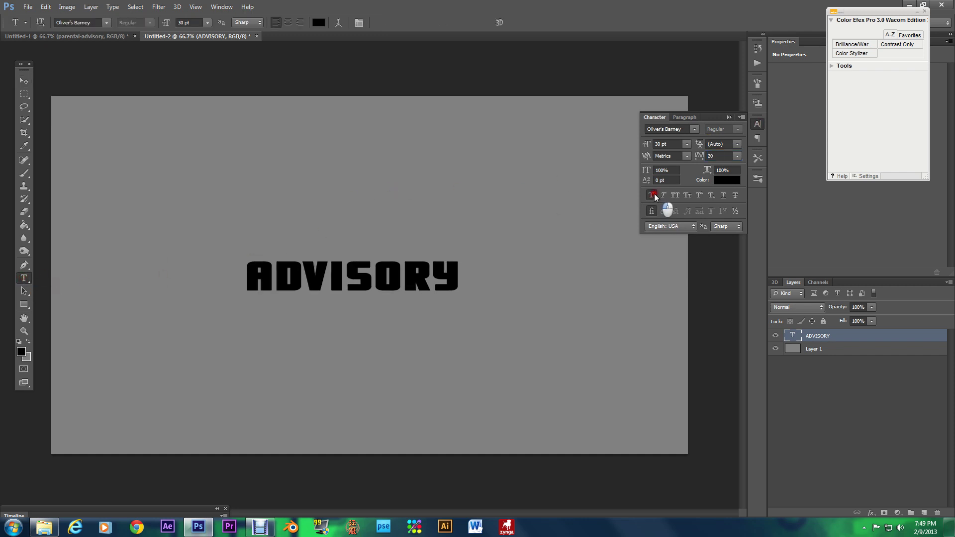
{"action": "left_click", "coordinate": [652, 195]}
- Type PARENTAL on a new text layer above ADVISORY and try the Movie Letters font
{"action": "left_click", "coordinate": [177, 189]}
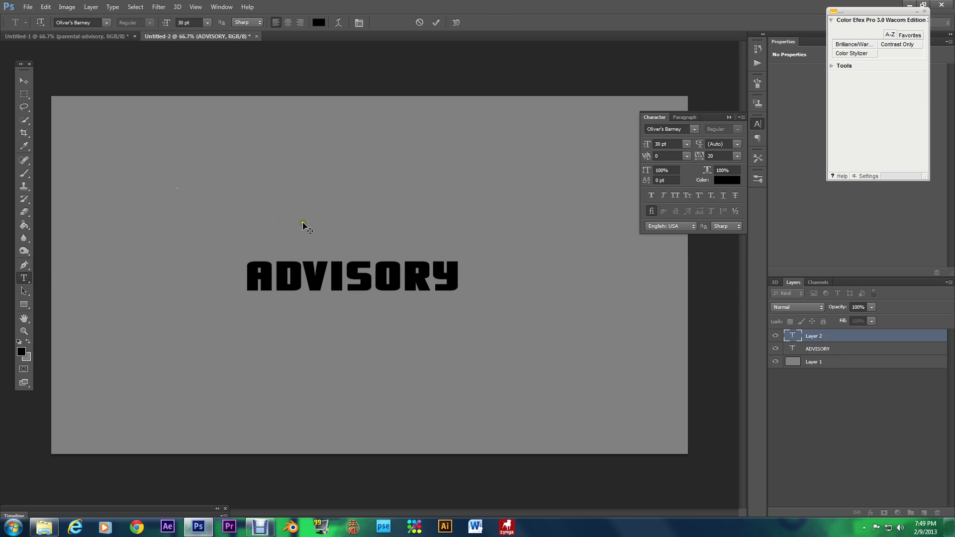
{"action": "type", "text": "PARENT"}
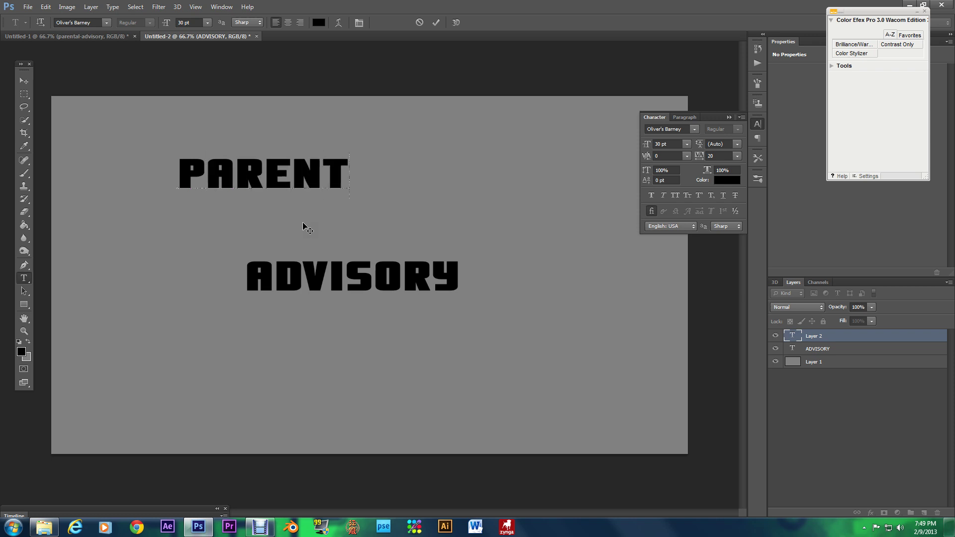
{"action": "type", "text": "AL"}
{"action": "left_click_drag", "start_coordinate": [398, 155], "coordinate": [178, 185]}
{"action": "left_click", "coordinate": [106, 22]}
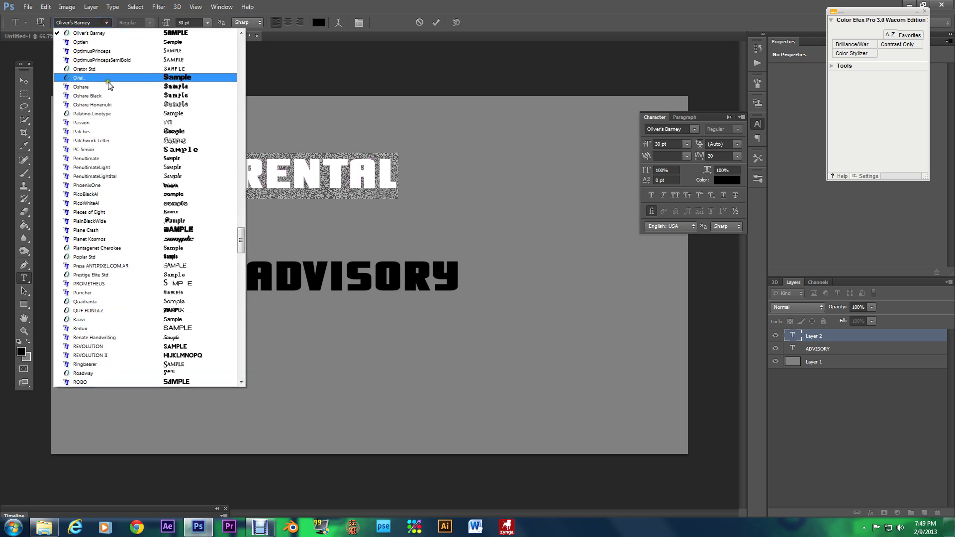
{"action": "scroll", "coordinate": [120, 96], "scroll_direction": "up", "scroll_amount": 7}
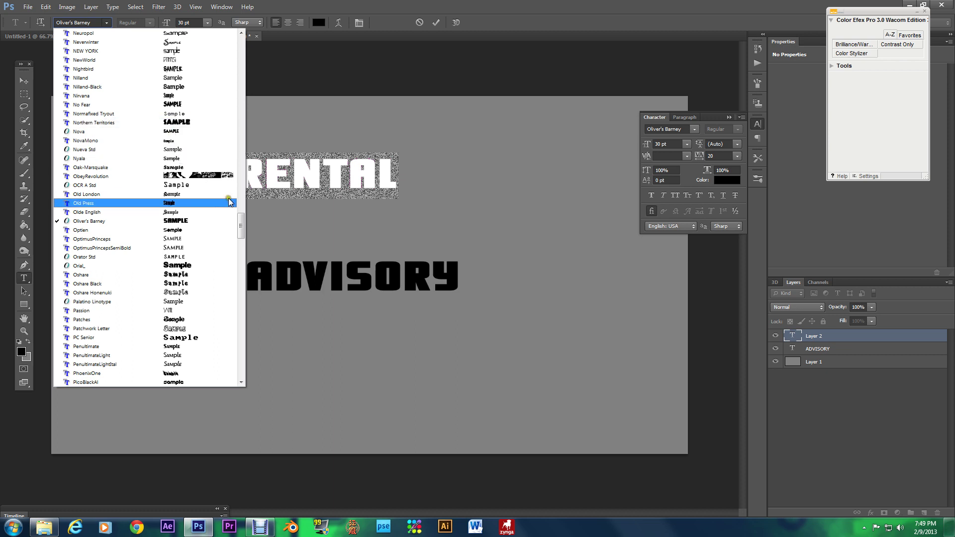
{"action": "scroll", "coordinate": [163, 134], "scroll_direction": "up", "scroll_amount": 3}
{"action": "scroll", "coordinate": [163, 137], "scroll_direction": "up", "scroll_amount": 3}
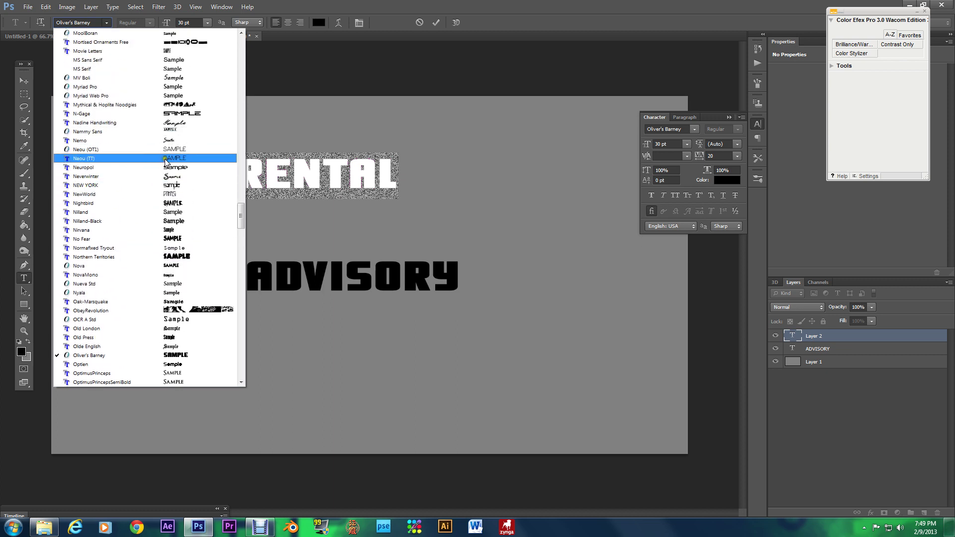
{"action": "scroll", "coordinate": [167, 149], "scroll_direction": "up", "scroll_amount": 2}
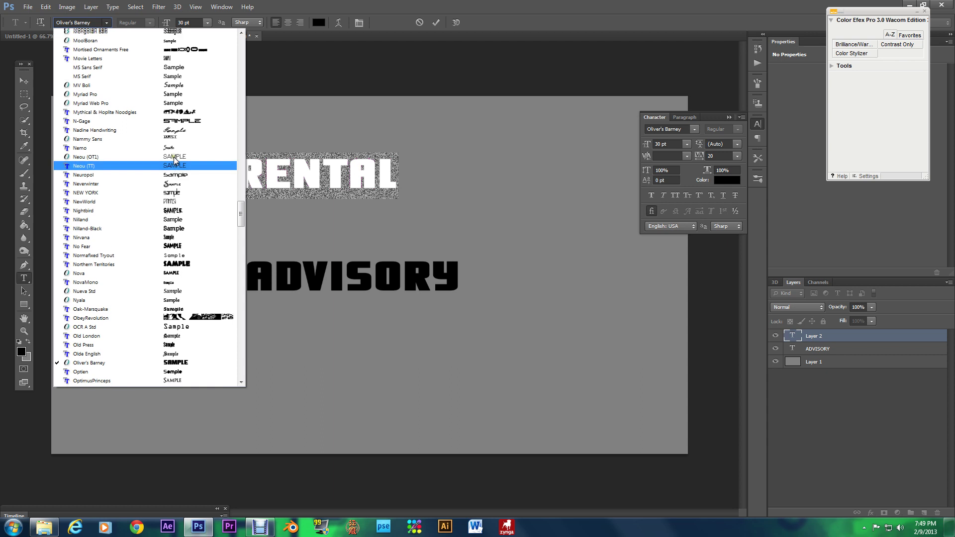
{"action": "left_click", "coordinate": [172, 106]}
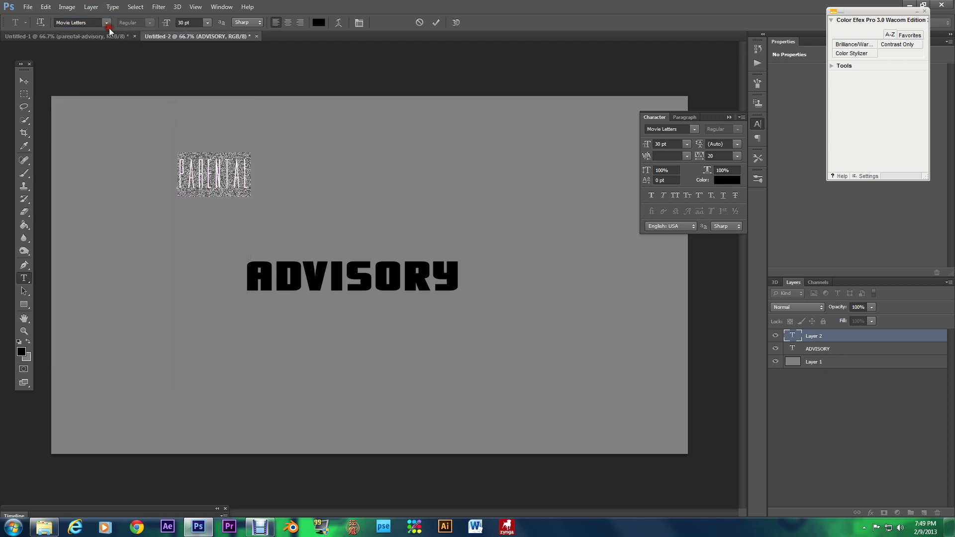
- Toggle faux bold on PARENTAL, then switch it to the Let Me Ride font and commit
{"action": "left_click", "coordinate": [645, 190]}
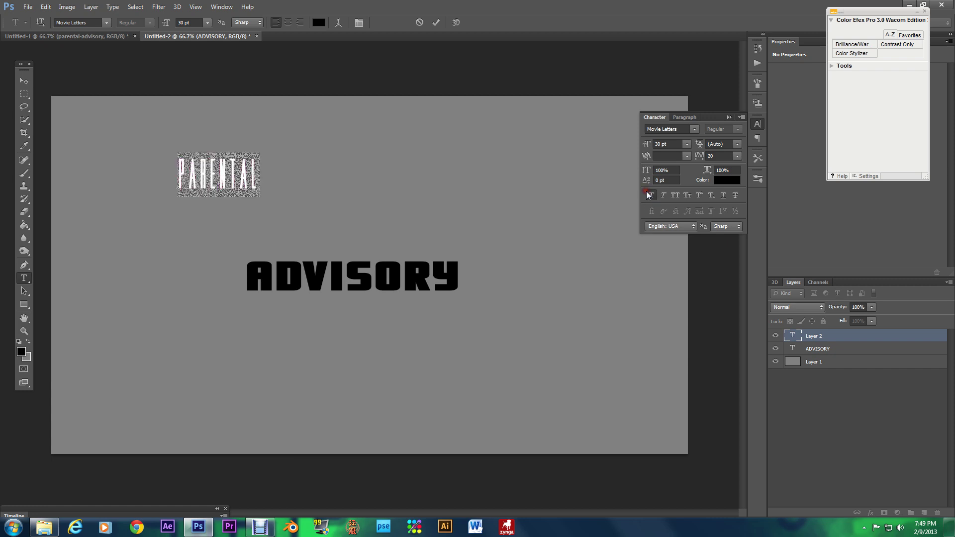
{"action": "left_click", "coordinate": [646, 191]}
{"action": "left_click", "coordinate": [107, 23]}
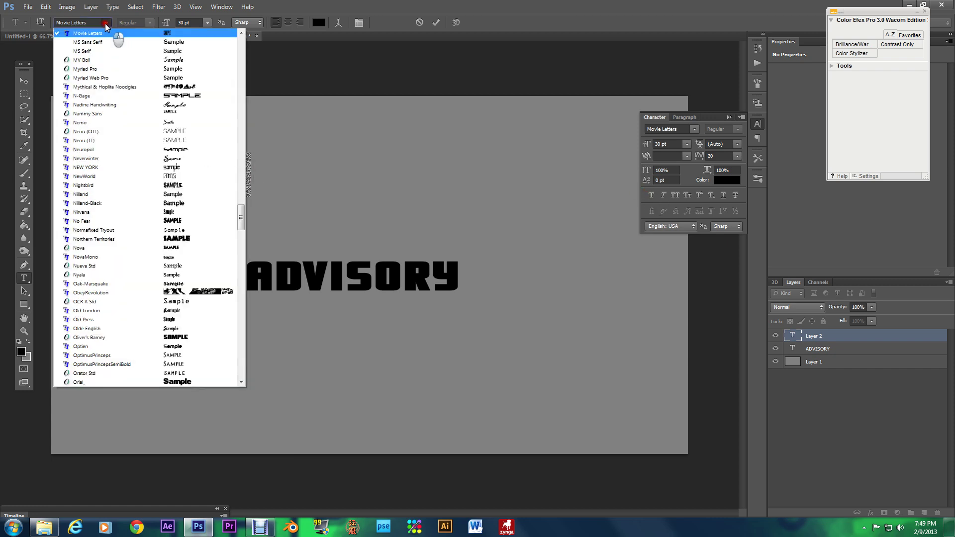
{"action": "scroll", "coordinate": [155, 149], "scroll_direction": "up", "scroll_amount": 7}
{"action": "scroll", "coordinate": [158, 157], "scroll_direction": "up", "scroll_amount": 5}
{"action": "scroll", "coordinate": [167, 144], "scroll_direction": "up", "scroll_amount": 3}
{"action": "left_click", "coordinate": [166, 150]}
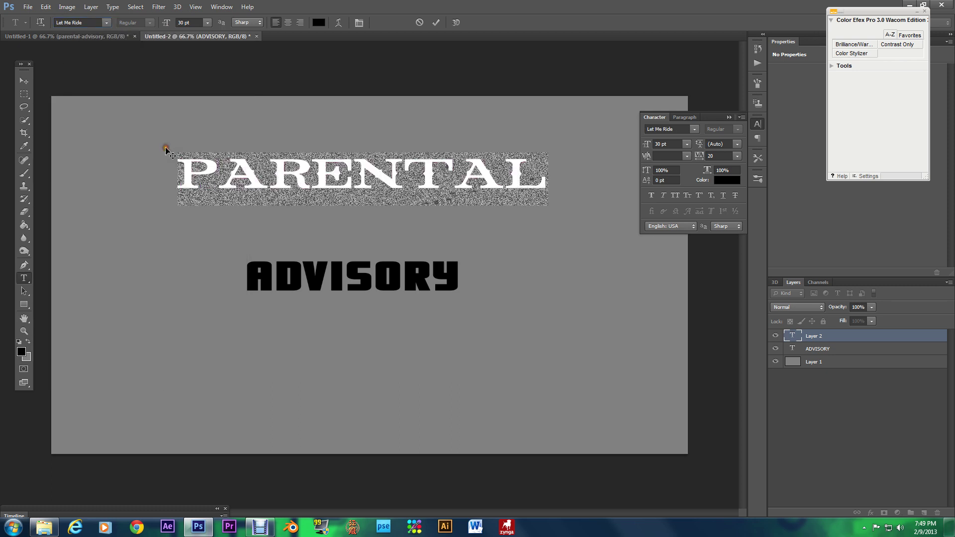
{"action": "left_click", "coordinate": [23, 80]}
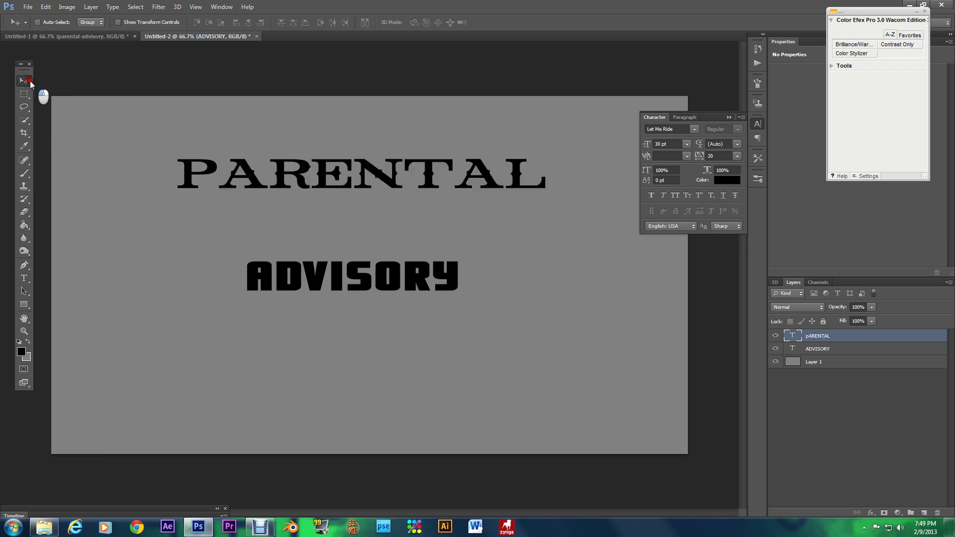
- Move PARENTAL down, then scale ADVISORY to about 197% and place it beneath PARENTAL
{"action": "mouse_move", "coordinate": [405, 180]}
{"action": "left_mouse_down"}
{"action": "mouse_move", "coordinate": [416, 188]}
{"action": "mouse_move", "coordinate": [395, 236]}
{"action": "mouse_move", "coordinate": [423, 187]}
{"action": "mouse_move", "coordinate": [407, 185]}
{"action": "mouse_move", "coordinate": [415, 174]}
{"action": "mouse_move", "coordinate": [393, 181]}
{"action": "left_mouse_up"}
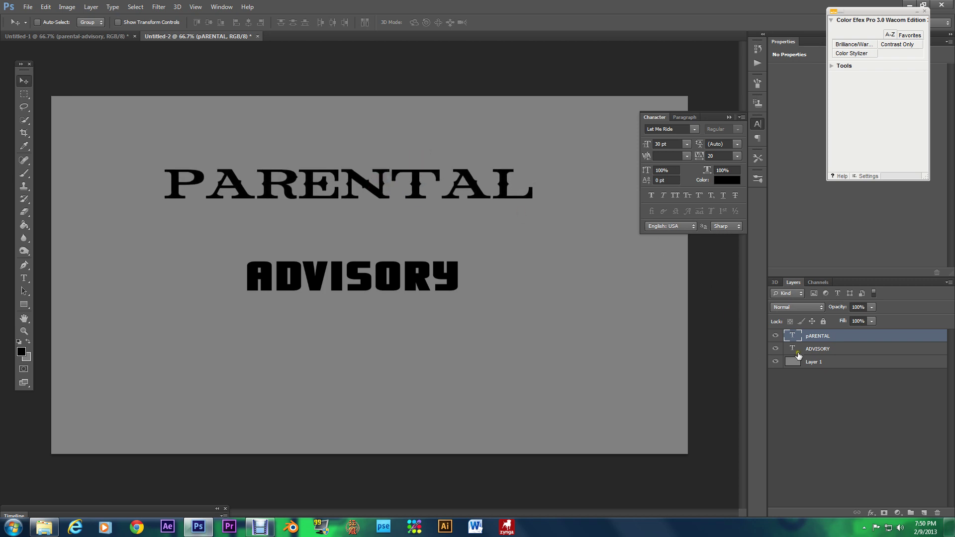
{"action": "left_click", "coordinate": [820, 353]}
{"action": "key", "text": "ctrl+t"}
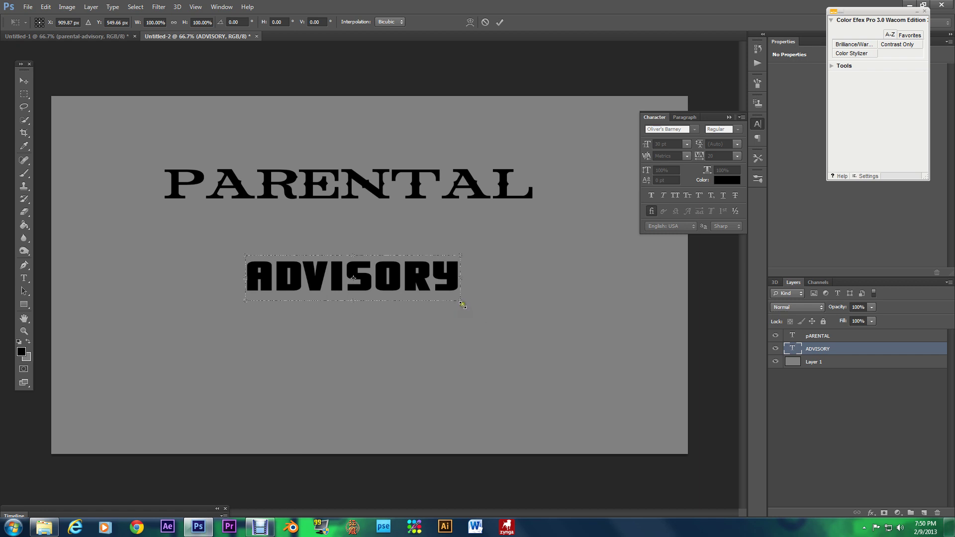
{"action": "left_click_drag", "start_coordinate": [462, 304], "coordinate": [660, 387]}
{"action": "left_click_drag", "start_coordinate": [607, 327], "coordinate": [496, 270]}
{"action": "left_click_drag", "start_coordinate": [558, 289], "coordinate": [499, 280]}
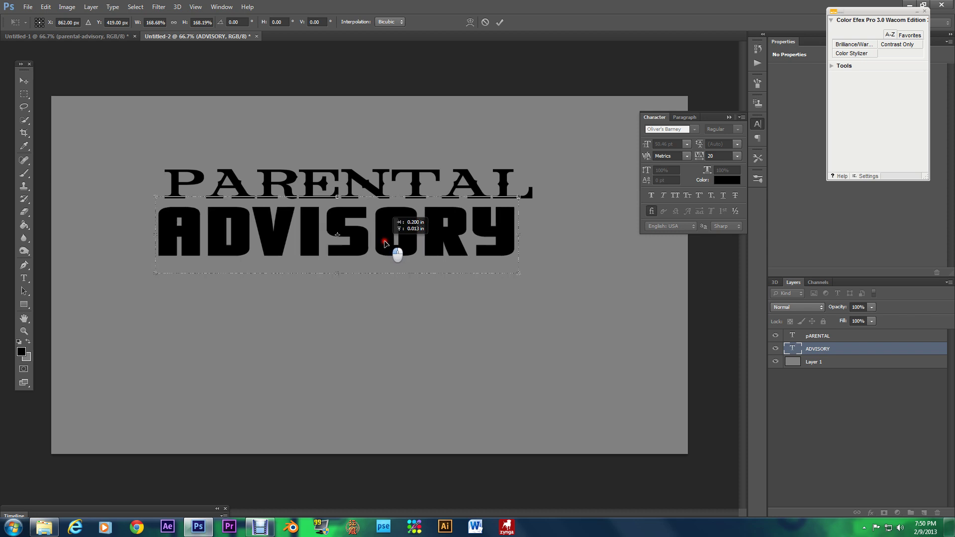
{"action": "left_click_drag", "start_coordinate": [386, 243], "coordinate": [393, 242]}
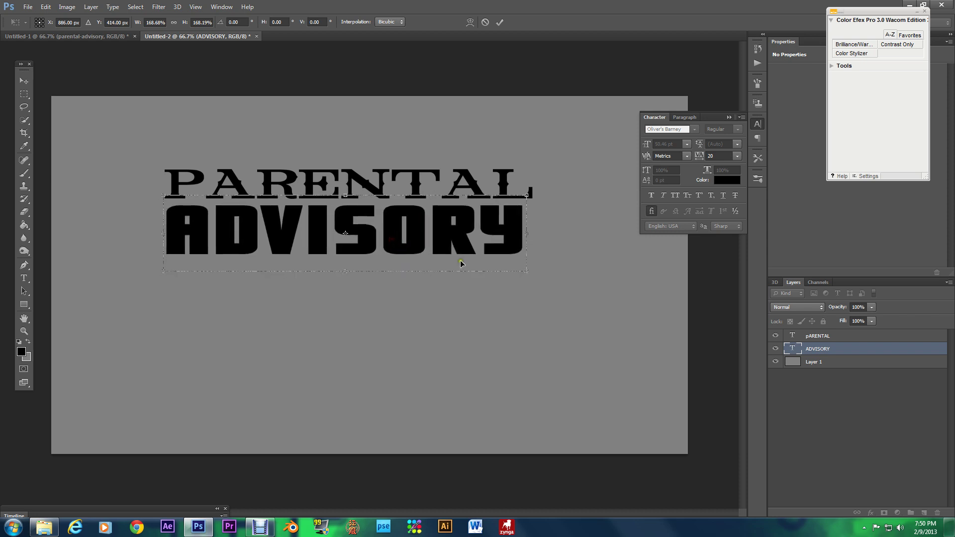
{"action": "left_click_drag", "start_coordinate": [520, 271], "coordinate": [582, 339]}
{"action": "left_click_drag", "start_coordinate": [495, 256], "coordinate": [481, 272]}
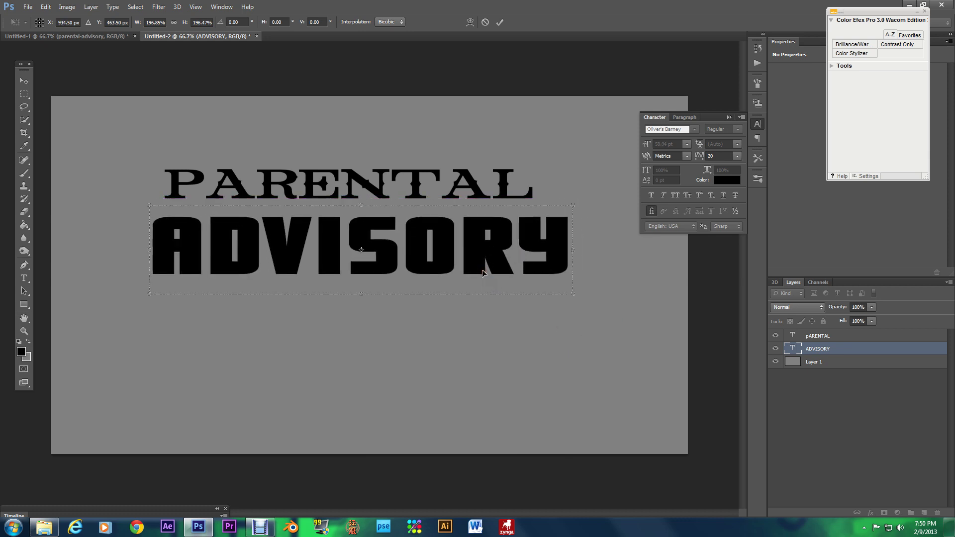
{"action": "key", "text": "Return"}
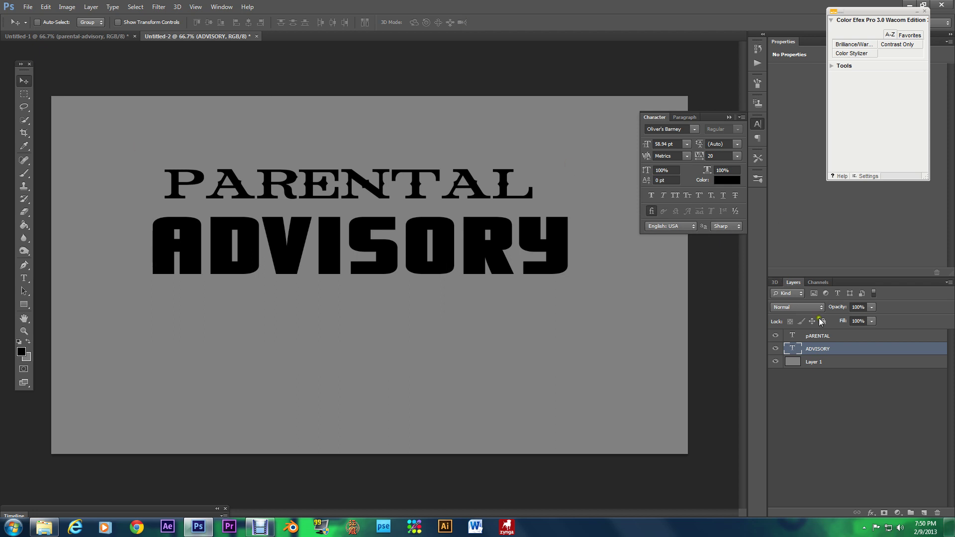
- Change PARENTAL's first letter to a capital P and align it with ADVISORY's left edge
{"action": "left_click", "coordinate": [818, 336]}
{"action": "left_click_drag", "start_coordinate": [328, 184], "coordinate": [320, 184]}
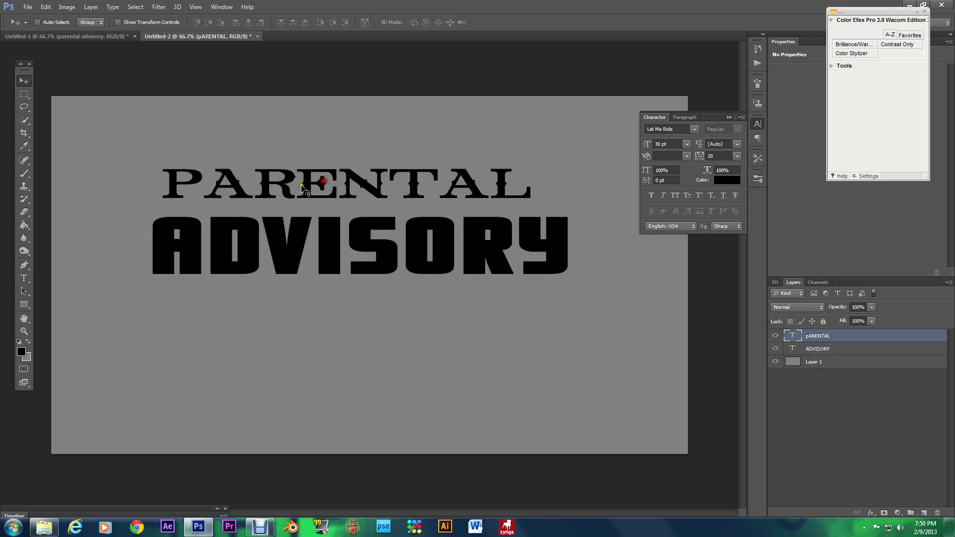
{"action": "left_click", "coordinate": [23, 279]}
{"action": "left_click_drag", "start_coordinate": [211, 186], "coordinate": [161, 190]}
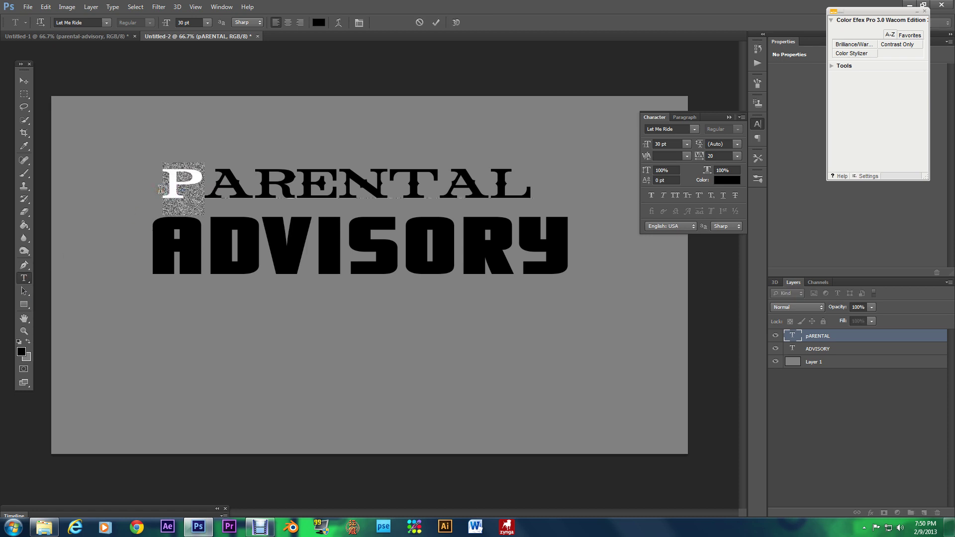
{"action": "type", "text": "P"}
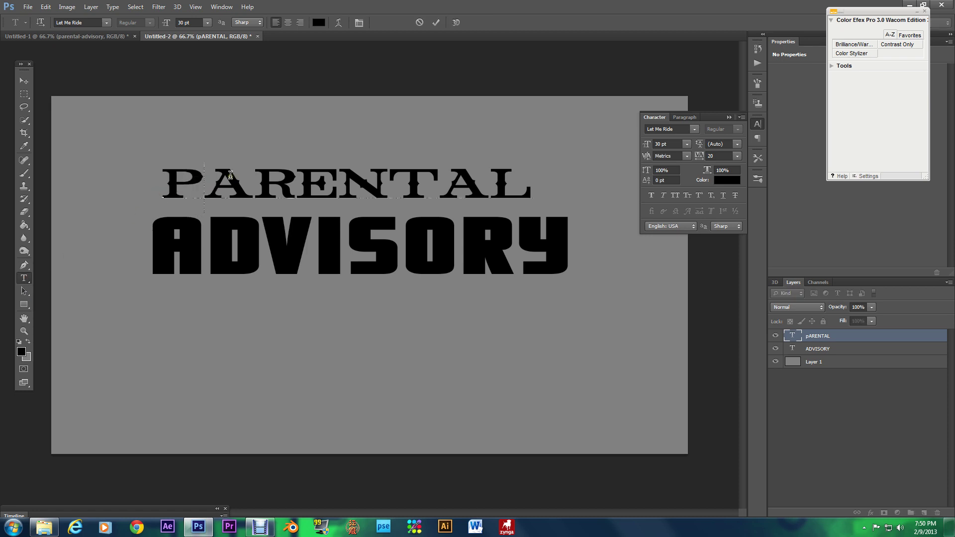
{"action": "left_click", "coordinate": [23, 80]}
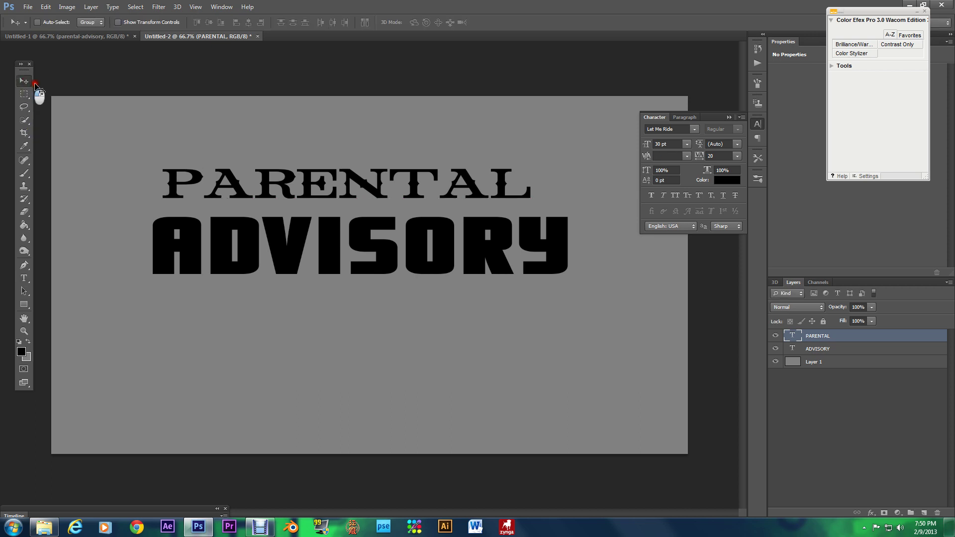
{"action": "left_click_drag", "start_coordinate": [336, 196], "coordinate": [325, 199]}
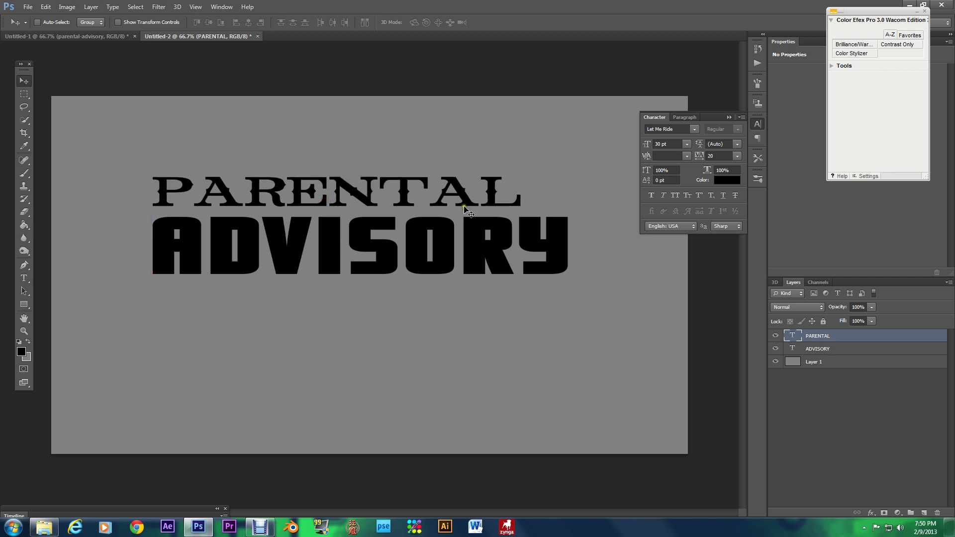
- Select the whole word PARENTAL for editing
{"action": "left_click", "coordinate": [24, 278]}
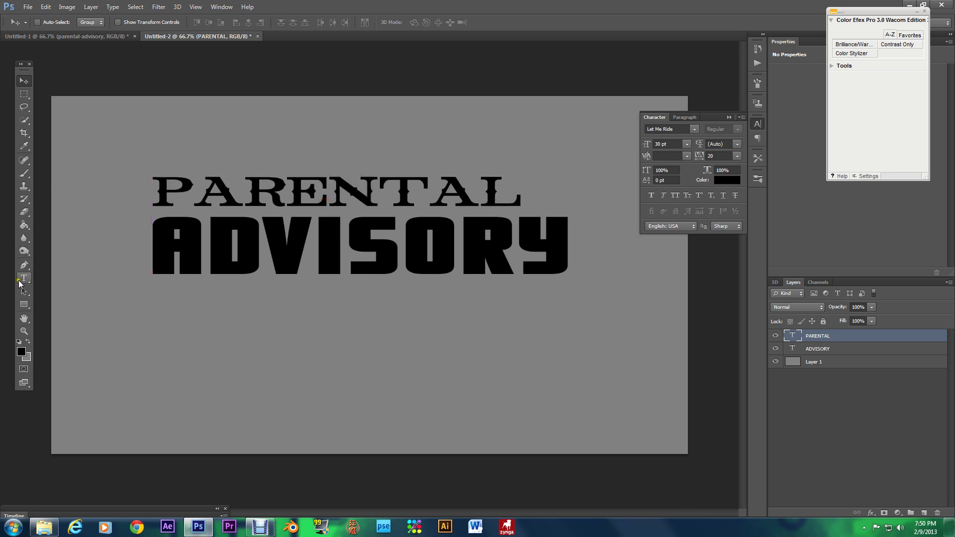
{"action": "left_click", "coordinate": [154, 190]}
{"action": "left_click_drag", "start_coordinate": [154, 190], "coordinate": [527, 192]}
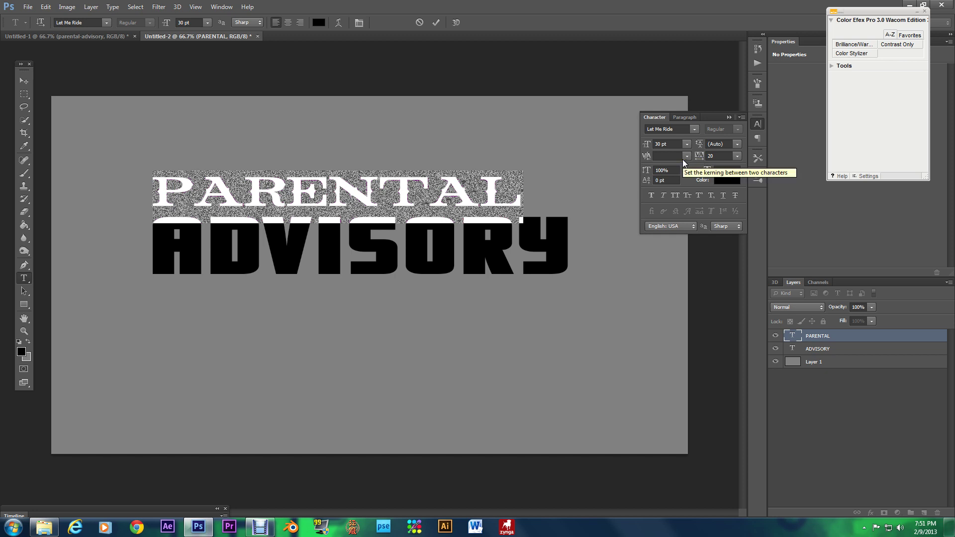
- Widen PARENTAL's letter tracking in the Character panel and commit the change
{"action": "left_click_drag", "start_coordinate": [698, 157], "coordinate": [704, 157]}
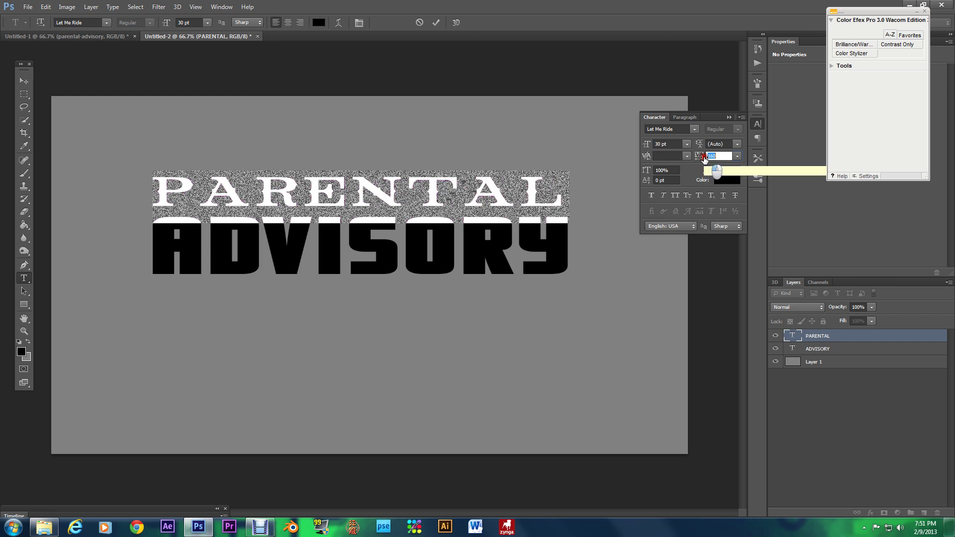
{"action": "left_click_drag", "start_coordinate": [704, 158], "coordinate": [705, 158]}
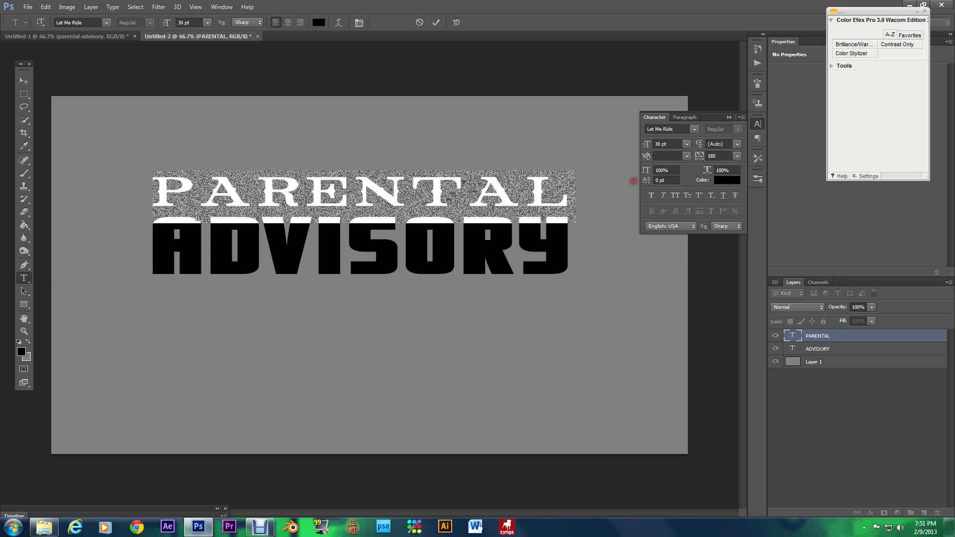
{"action": "key", "text": "ctrl+Return"}
{"action": "key", "text": "v"}
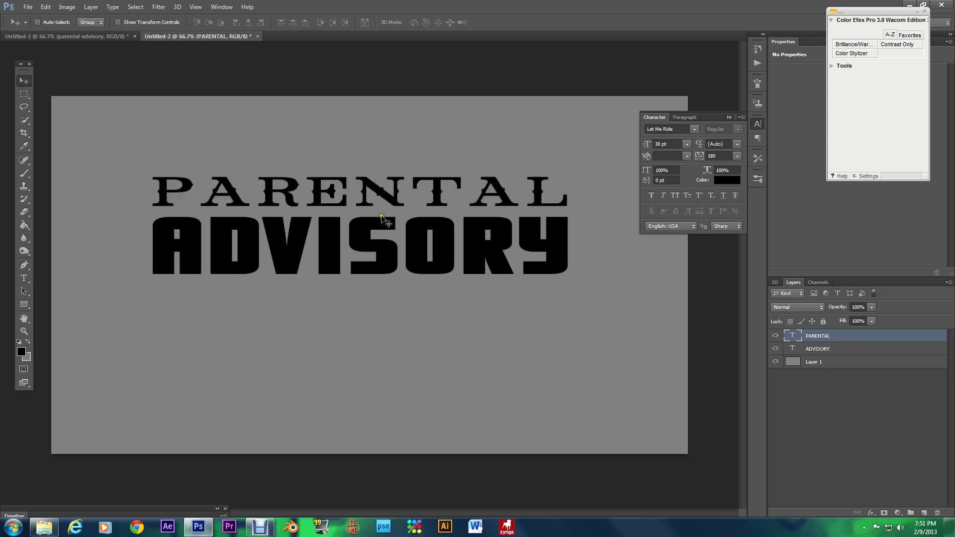
- Set PARENTAL to 24 pt and raise its tracking to 540 to span ADVISORY
{"action": "left_click", "coordinate": [23, 278]}
{"action": "left_click_drag", "start_coordinate": [571, 207], "coordinate": [164, 219]}
{"action": "left_click", "coordinate": [206, 22]}
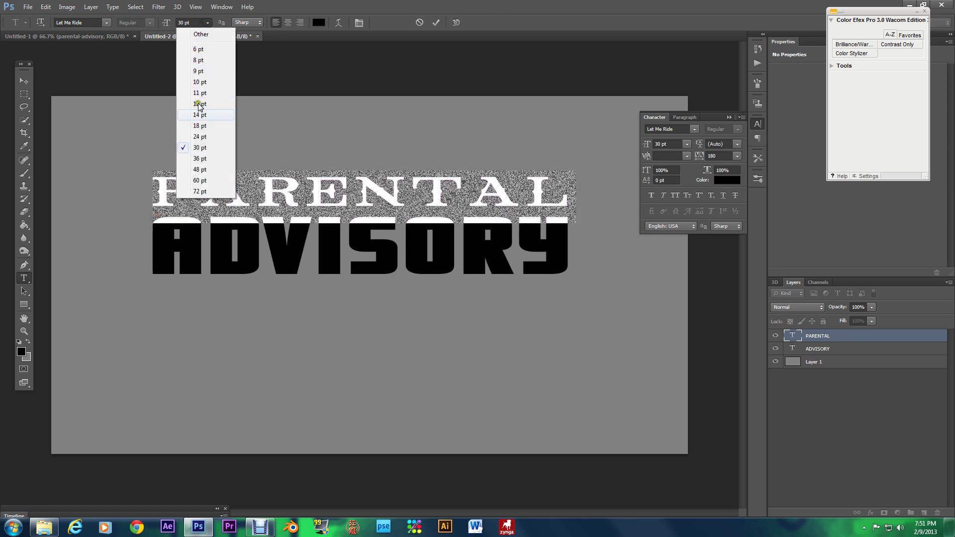
{"action": "left_click", "coordinate": [195, 134]}
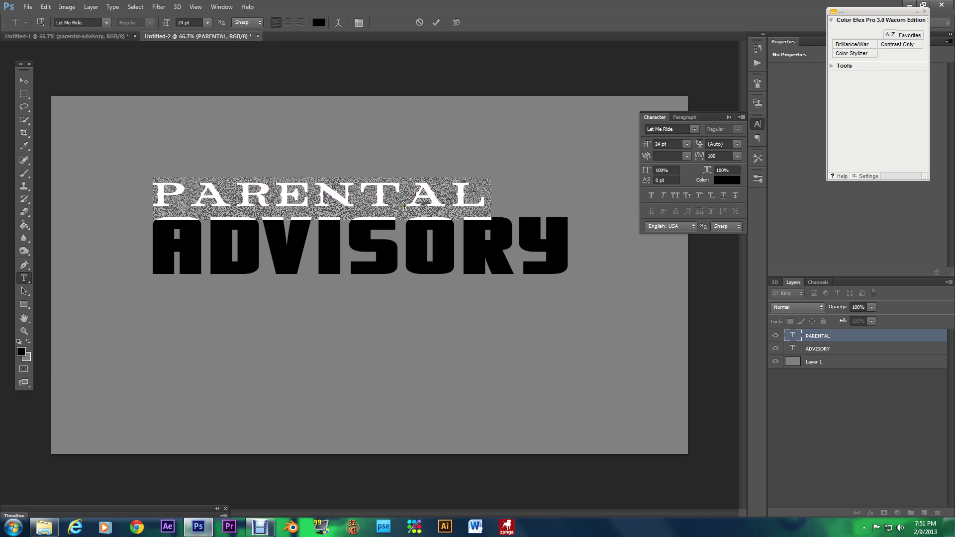
{"action": "mouse_move", "coordinate": [696, 159]}
{"action": "left_mouse_down"}
{"action": "mouse_move", "coordinate": [709, 159]}
{"action": "mouse_move", "coordinate": [699, 158]}
{"action": "left_mouse_up"}
{"action": "left_click", "coordinate": [698, 158]}
{"action": "left_click", "coordinate": [23, 81]}
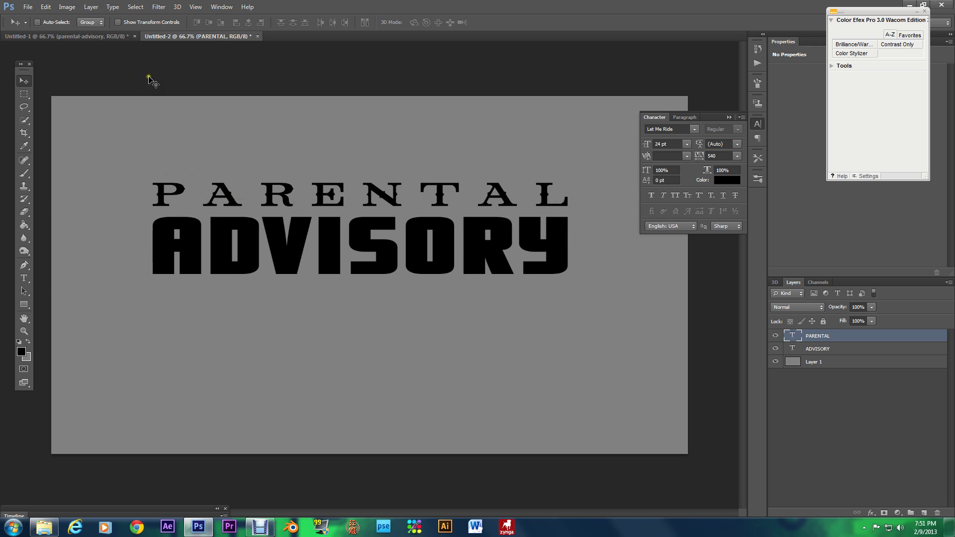
- Drag the small reference logo from Untitled-1 into Untitled-2 at the bottom right
{"action": "left_click", "coordinate": [99, 36]}
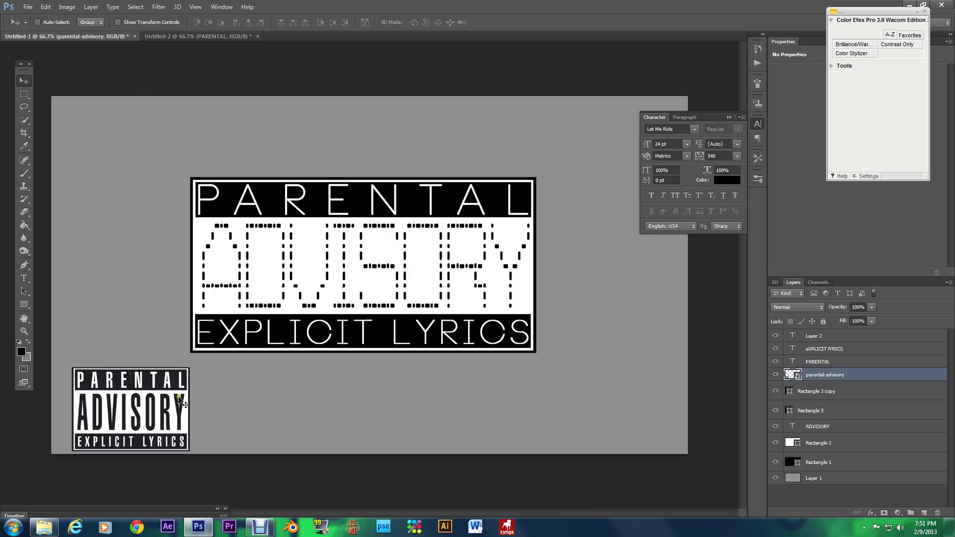
{"action": "left_click_drag", "start_coordinate": [142, 408], "coordinate": [629, 400]}
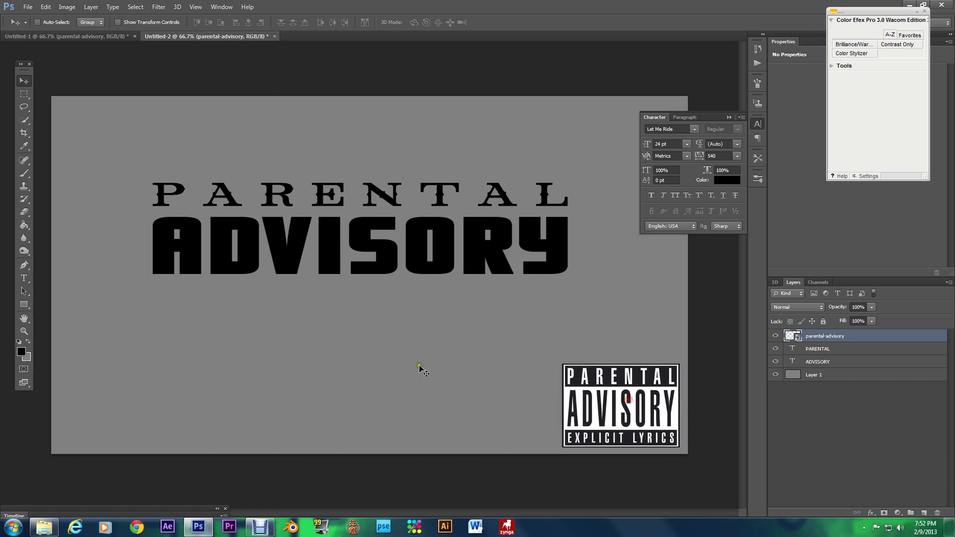
{"action": "left_click", "coordinate": [23, 279]}
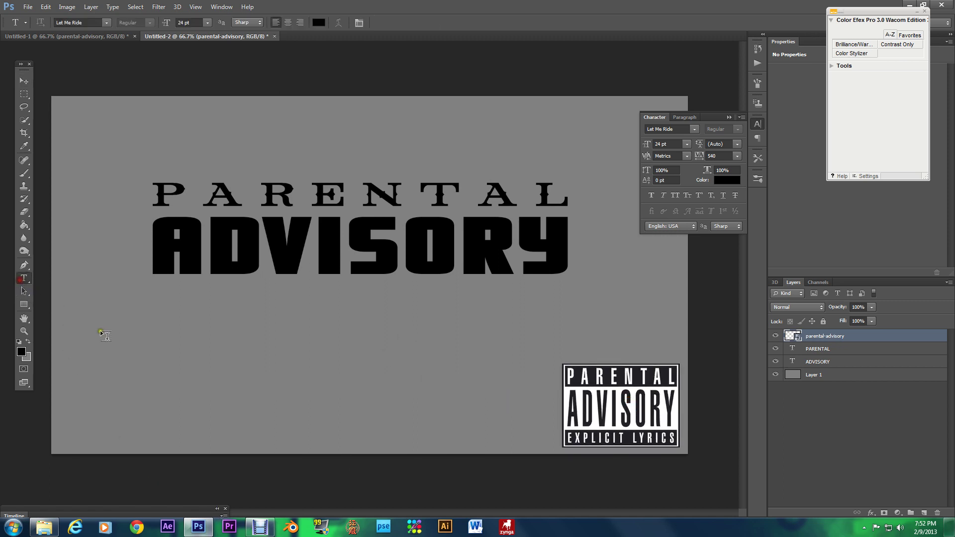
- Type EXPLICIT LYRICS on a new text line below ADVISORY and move it left
{"action": "left_click", "coordinate": [149, 353]}
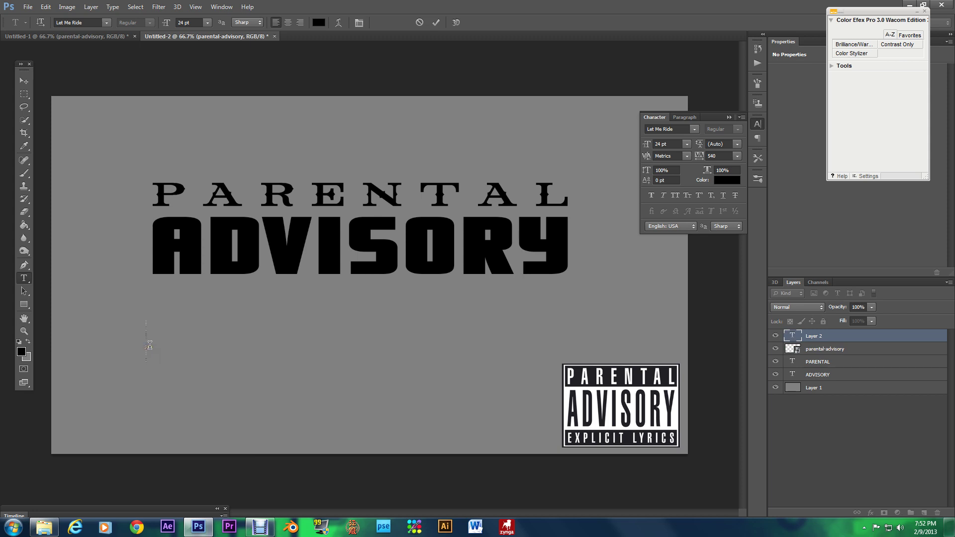
{"action": "type", "text": "EX"}
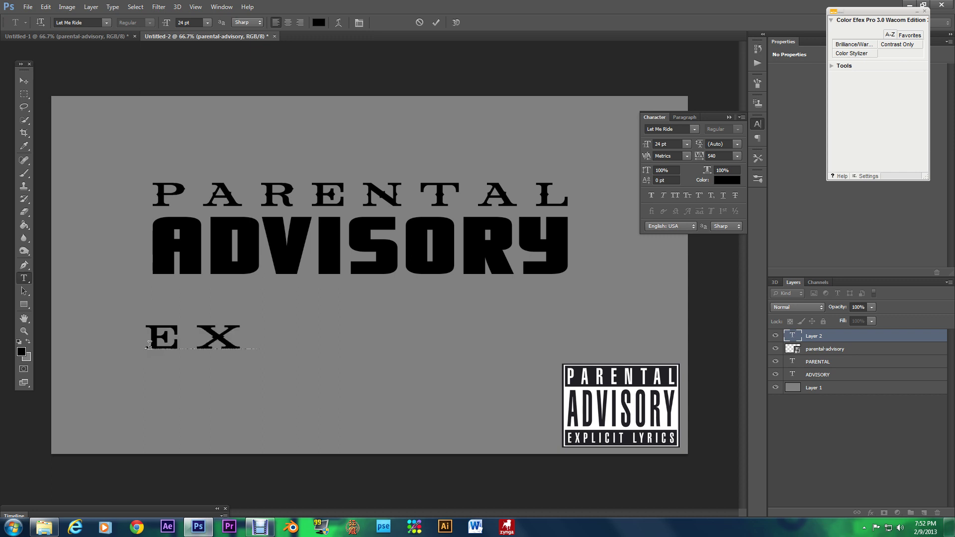
{"action": "key", "text": "BackSpace"}
{"action": "key", "text": "BackSpace"}
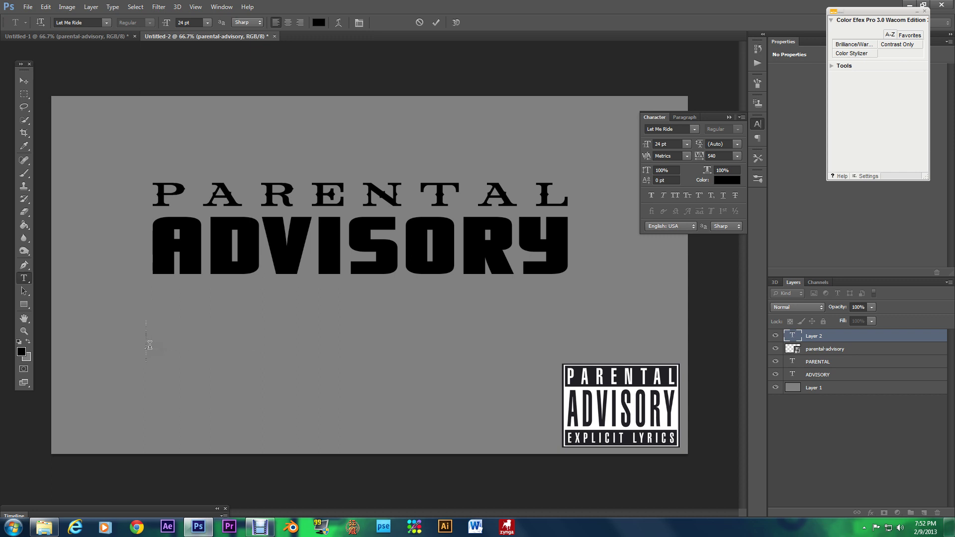
{"action": "type", "text": "EXPLICIT"}
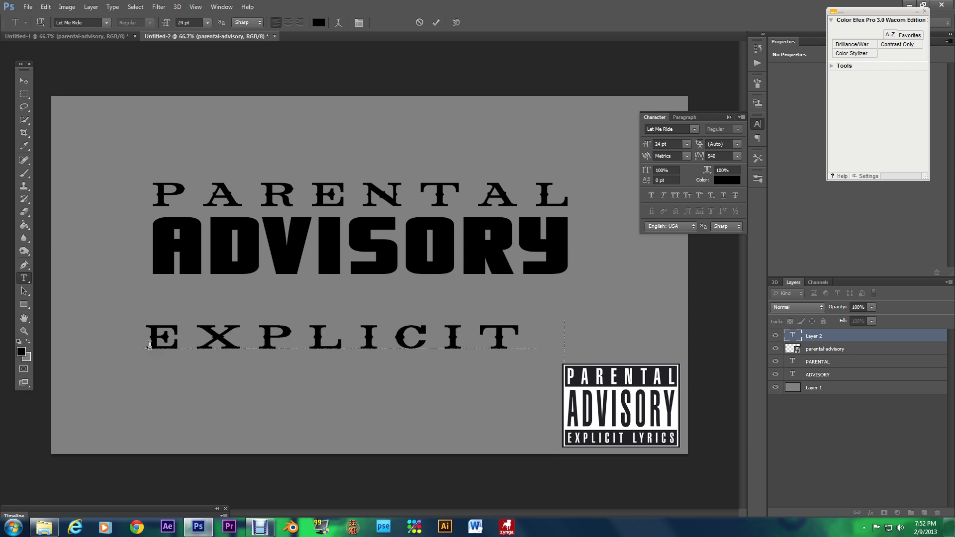
{"action": "type", "text": " LYR"}
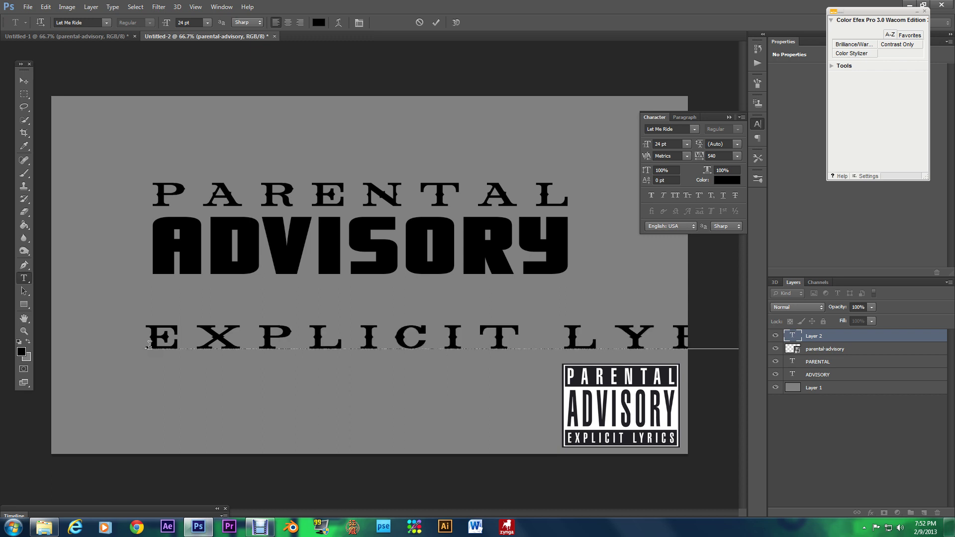
{"action": "left_click", "coordinate": [24, 80]}
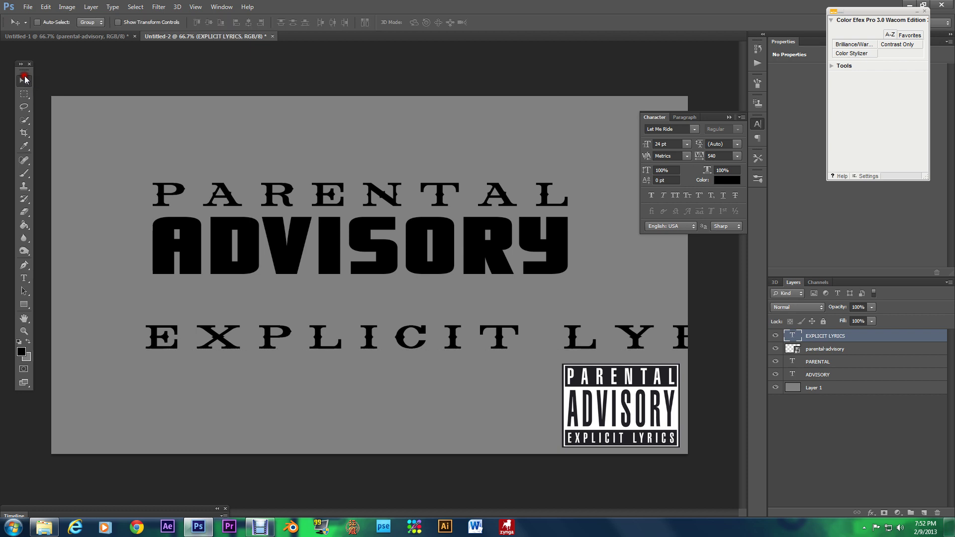
{"action": "left_click_drag", "start_coordinate": [333, 325], "coordinate": [246, 316]}
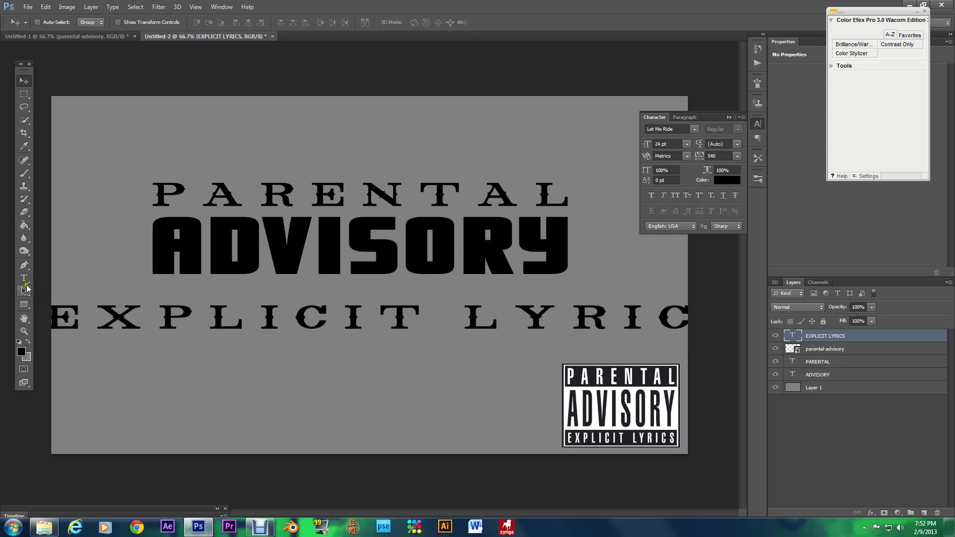
- Select the whole EXPLICIT LYRICS line for editing
{"action": "left_click", "coordinate": [24, 278]}
{"action": "double_click", "coordinate": [254, 319]}
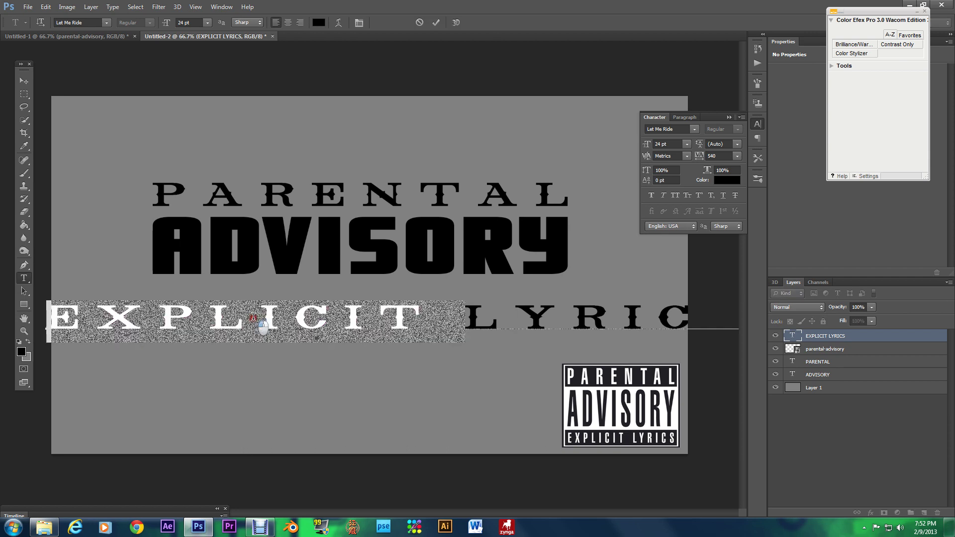
{"action": "triple_click", "coordinate": [254, 318]}
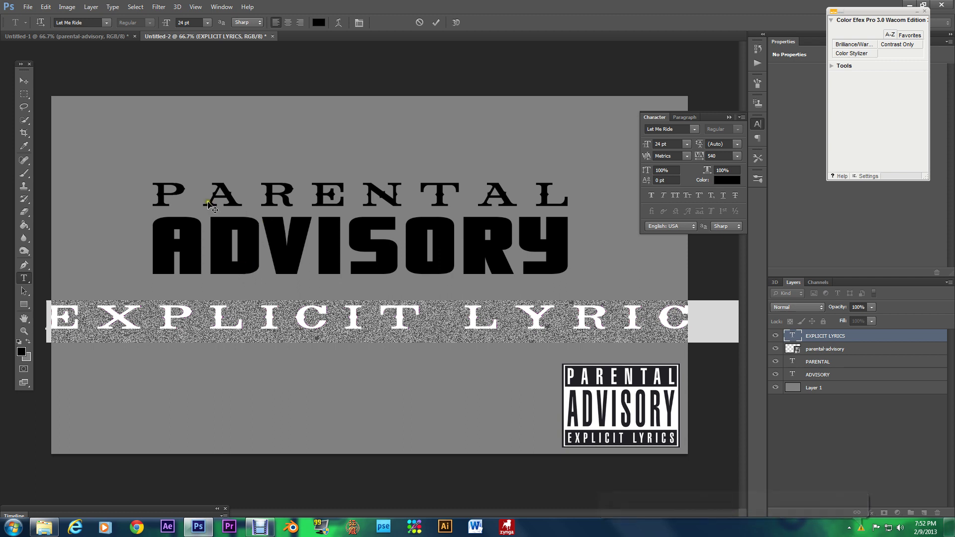
- Try 14 pt and then 12 pt for EXPLICIT LYRICS, and move it up under ADVISORY
{"action": "left_click", "coordinate": [206, 22]}
{"action": "left_click", "coordinate": [188, 121]}
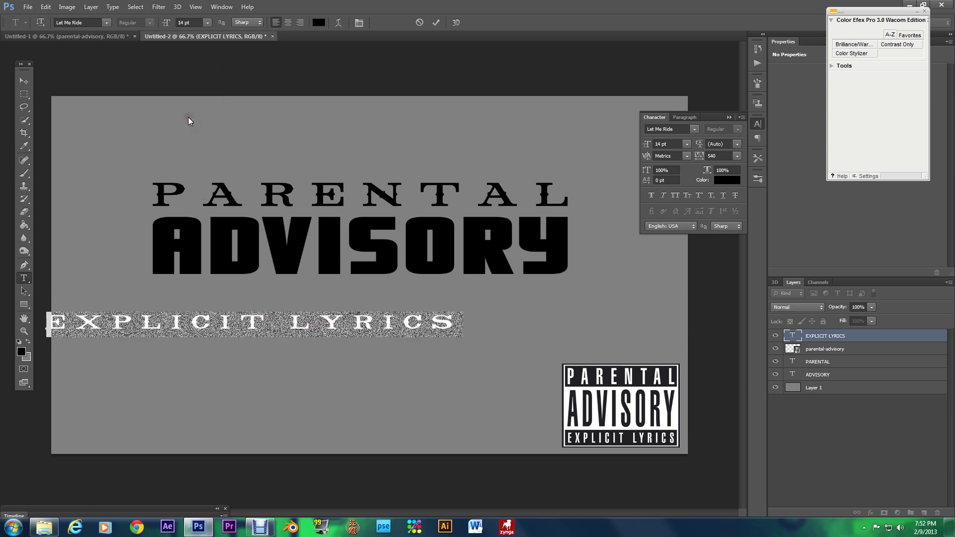
{"action": "left_click", "coordinate": [206, 23]}
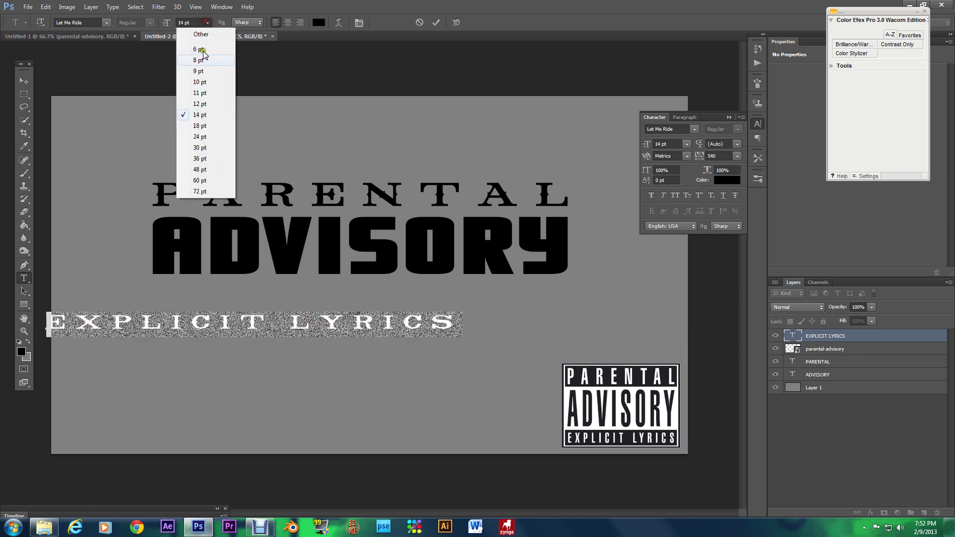
{"action": "left_click", "coordinate": [196, 101]}
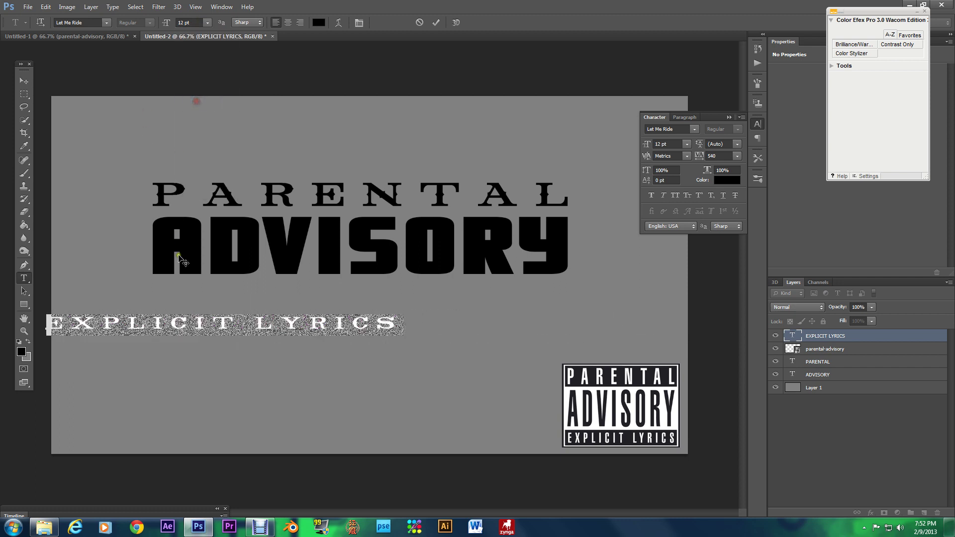
{"action": "left_click", "coordinate": [24, 81]}
{"action": "left_click", "coordinate": [145, 324]}
{"action": "left_click_drag", "start_coordinate": [145, 324], "coordinate": [254, 288]}
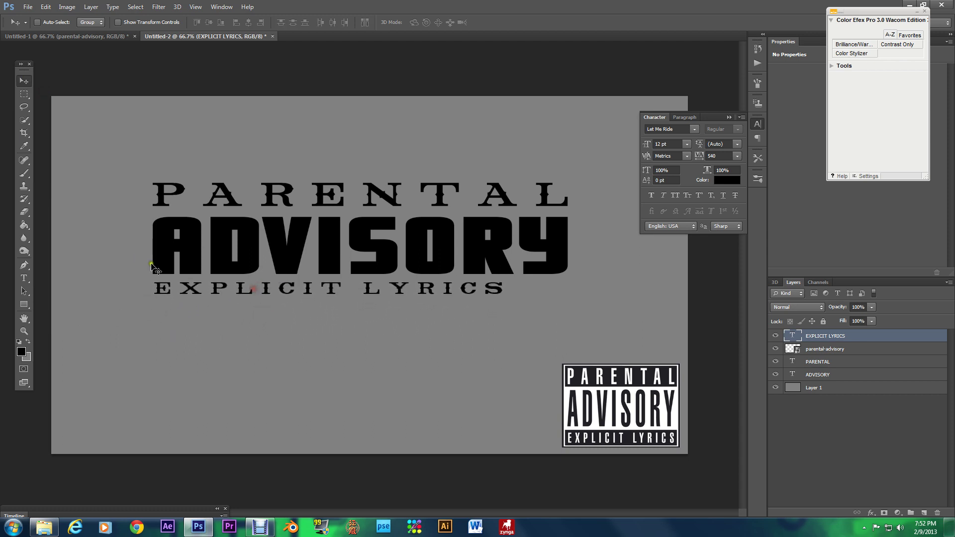
- Set EXPLICIT LYRICS back to 14 pt and align it directly beneath ADVISORY
{"action": "left_click", "coordinate": [23, 278]}
{"action": "left_click", "coordinate": [168, 281]}
{"action": "triple_click", "coordinate": [174, 287]}
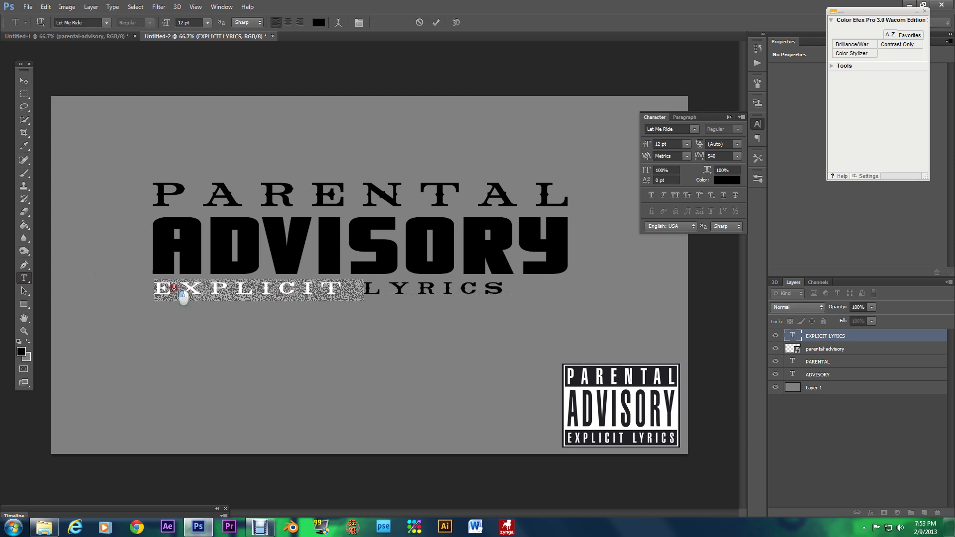
{"action": "triple_click", "coordinate": [179, 291]}
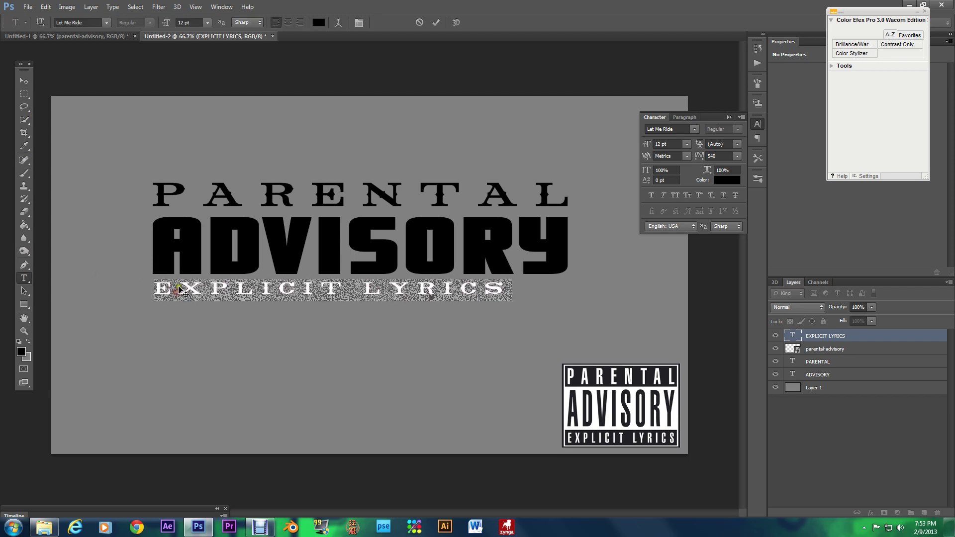
{"action": "left_click", "coordinate": [207, 22]}
{"action": "left_click", "coordinate": [200, 115]}
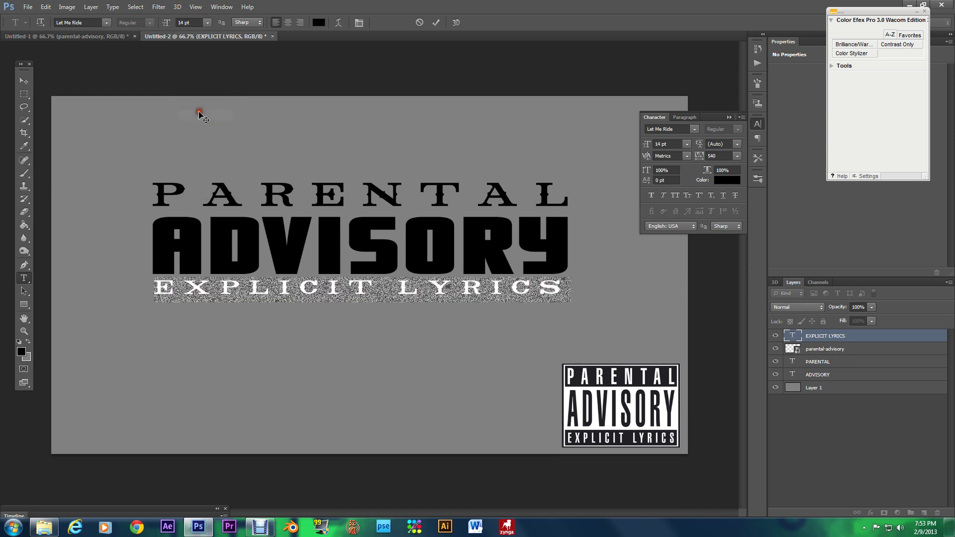
{"action": "left_click", "coordinate": [26, 82]}
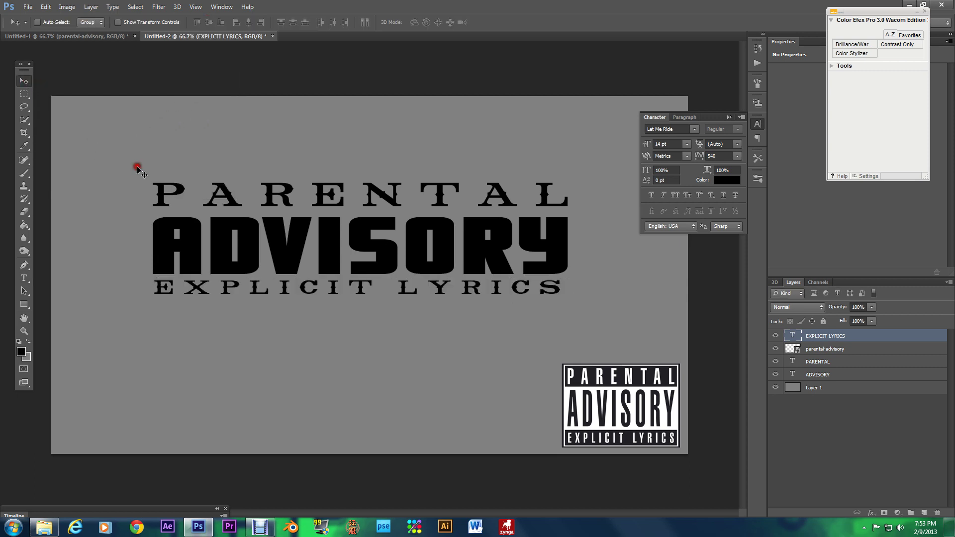
{"action": "left_click_drag", "start_coordinate": [336, 290], "coordinate": [334, 294]}
{"action": "left_click_drag", "start_coordinate": [177, 288], "coordinate": [177, 284]}
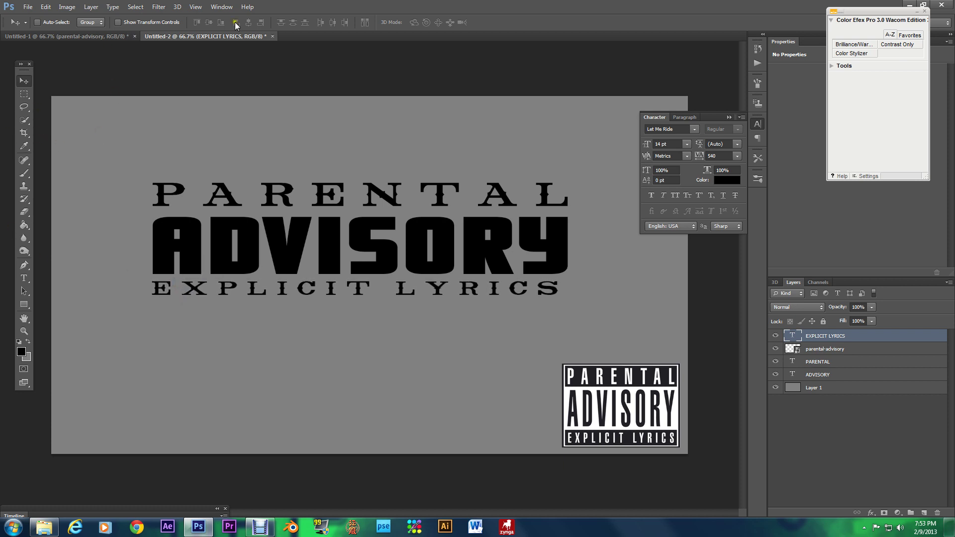
- Zoom the canvas out twice and then back in with the Zoom tool
{"action": "left_click", "coordinate": [24, 330]}
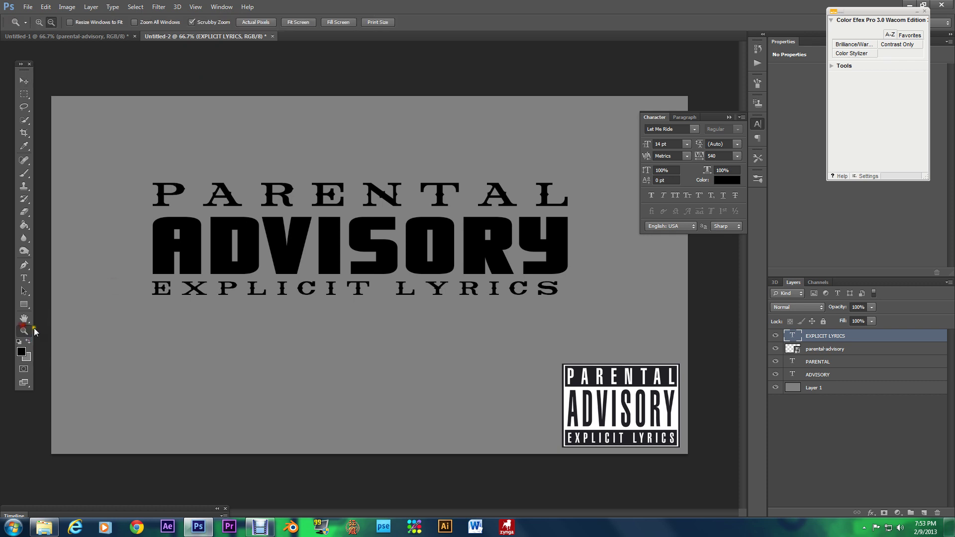
{"action": "left_click", "coordinate": [116, 292], "text": "alt"}
{"action": "left_click", "coordinate": [114, 291], "text": "alt"}
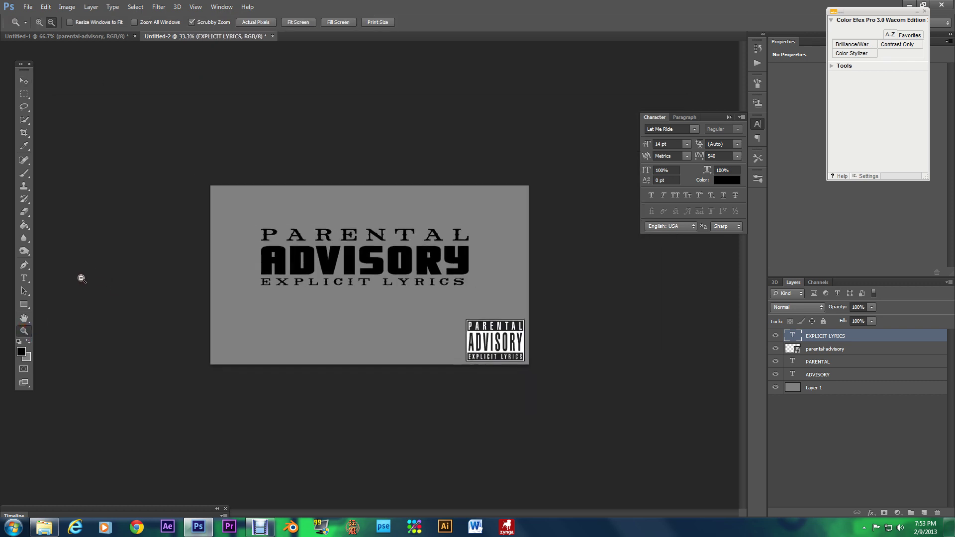
{"action": "left_click", "coordinate": [38, 22]}
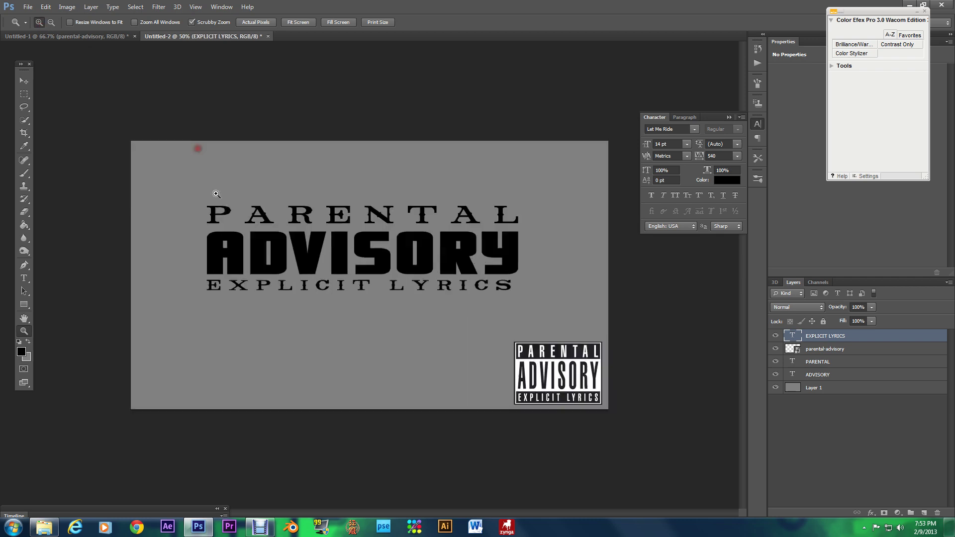
{"action": "left_click", "coordinate": [221, 207]}
- Toggle Smart Guides off and back on, then open the New Guide dialog
{"action": "left_click", "coordinate": [195, 6]}
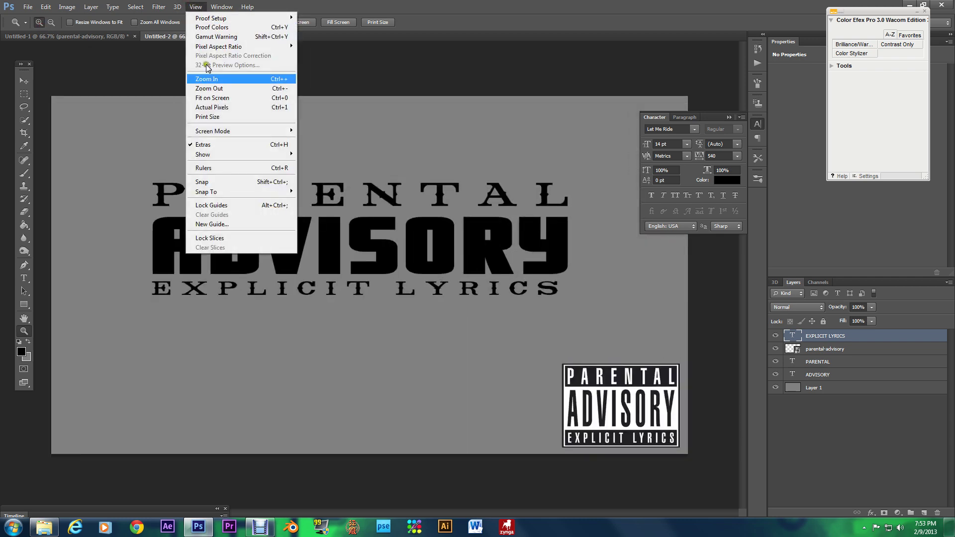
{"action": "mouse_move", "coordinate": [219, 154]}
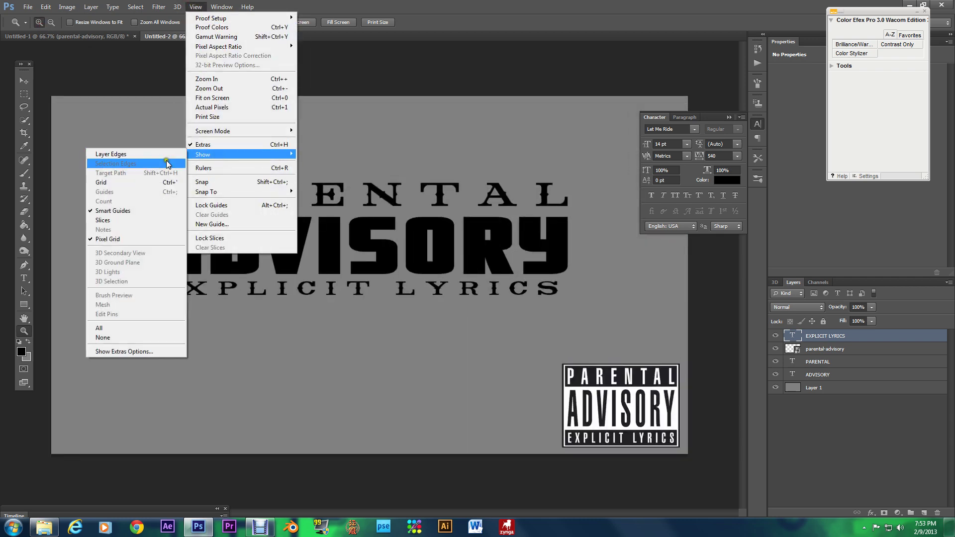
{"action": "left_click", "coordinate": [146, 210]}
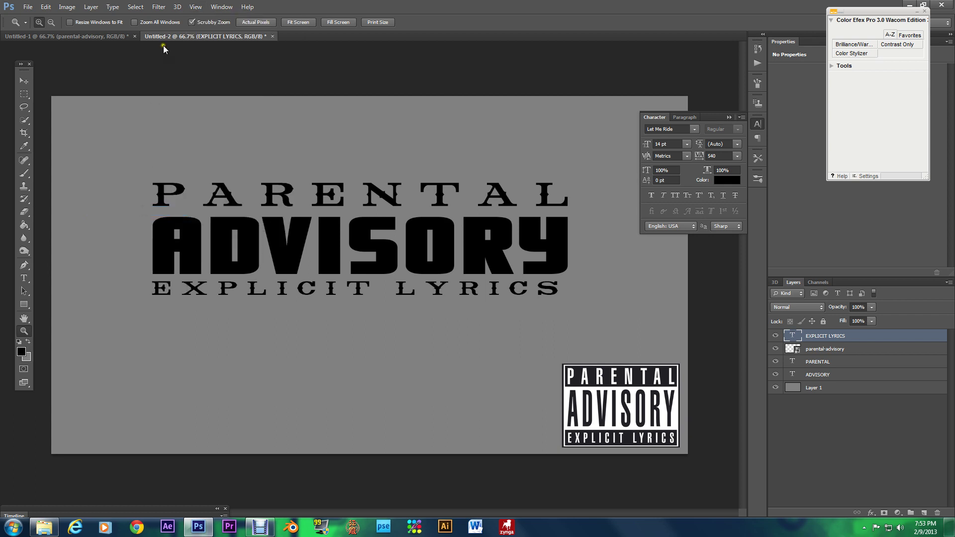
{"action": "left_click", "coordinate": [194, 7]}
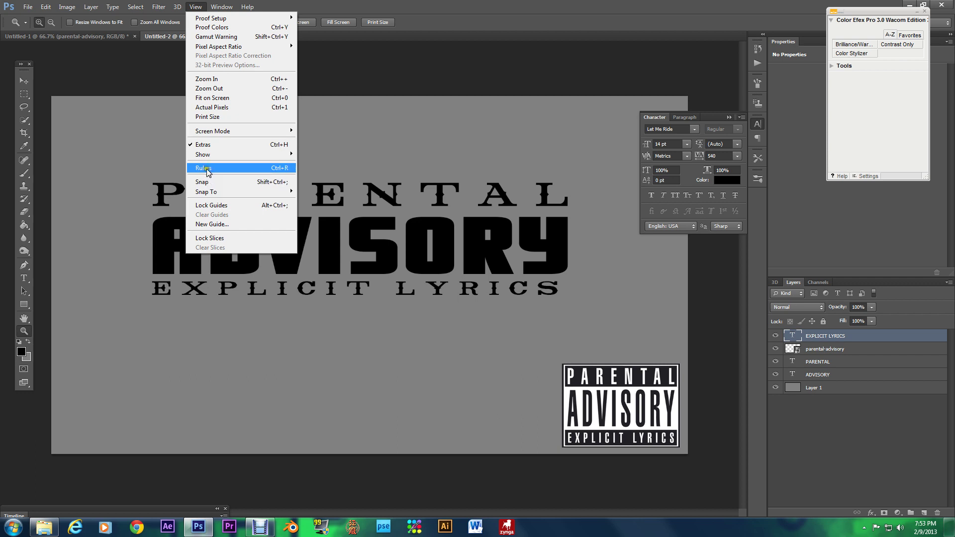
{"action": "mouse_move", "coordinate": [203, 154]}
{"action": "left_click", "coordinate": [152, 210]}
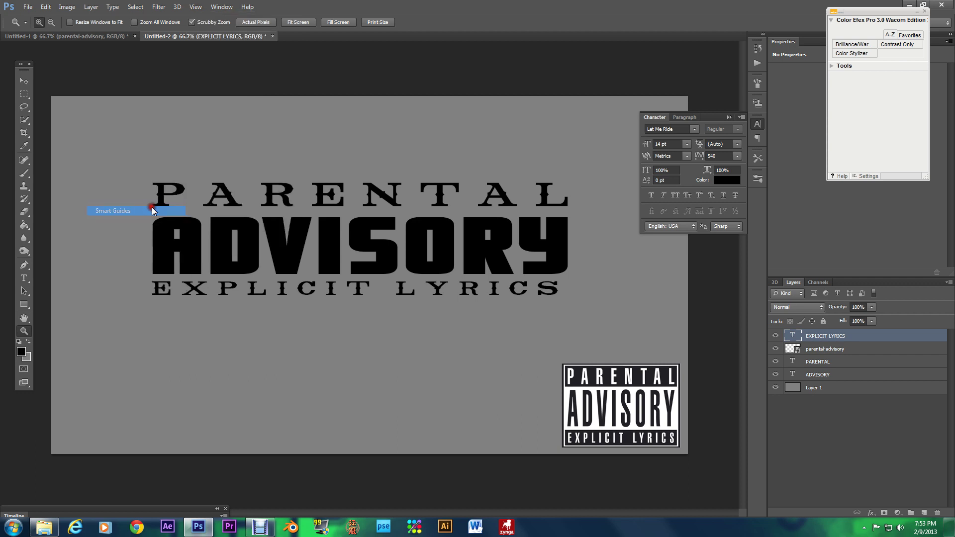
{"action": "left_click", "coordinate": [195, 6]}
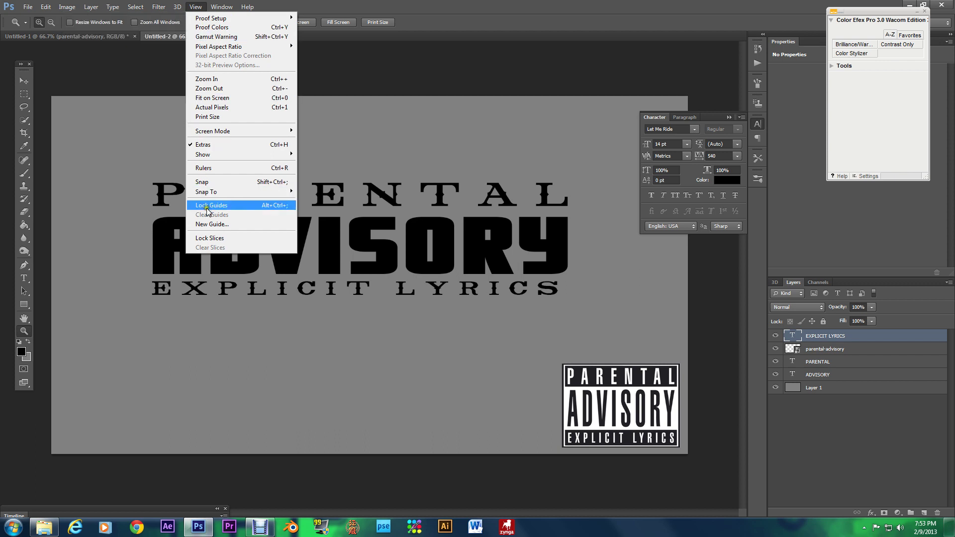
{"action": "left_click", "coordinate": [208, 224]}
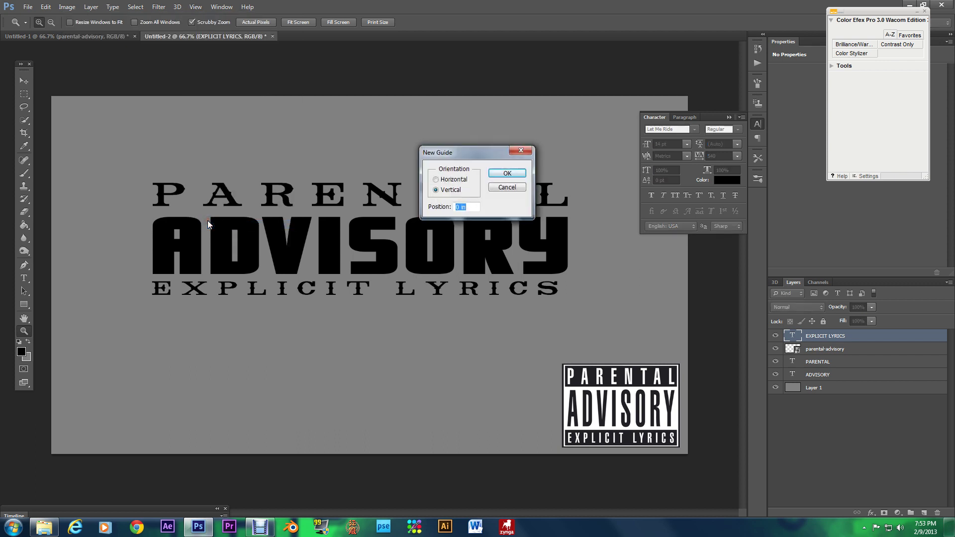
- Add a horizontal guide at 0 in and a vertical guide at the canvas left edge
{"action": "left_click", "coordinate": [437, 179]}
{"action": "left_click", "coordinate": [506, 173]}
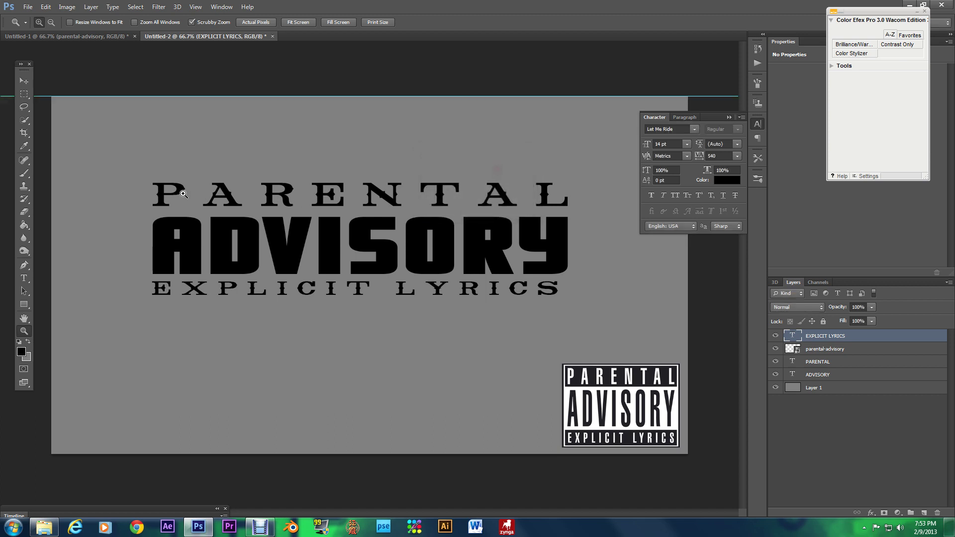
{"action": "left_click", "coordinate": [196, 7]}
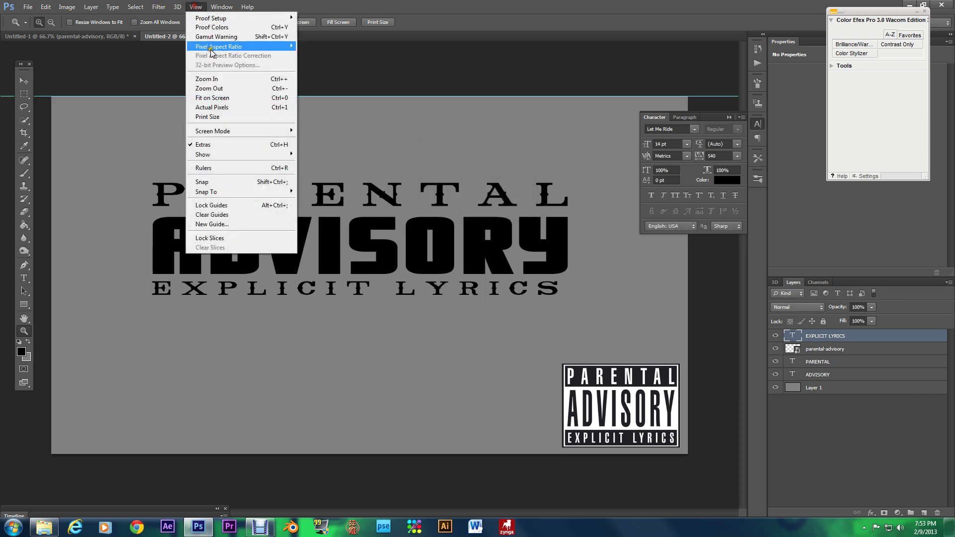
{"action": "left_click", "coordinate": [212, 224]}
{"action": "left_click", "coordinate": [436, 190]}
{"action": "left_click", "coordinate": [502, 177]}
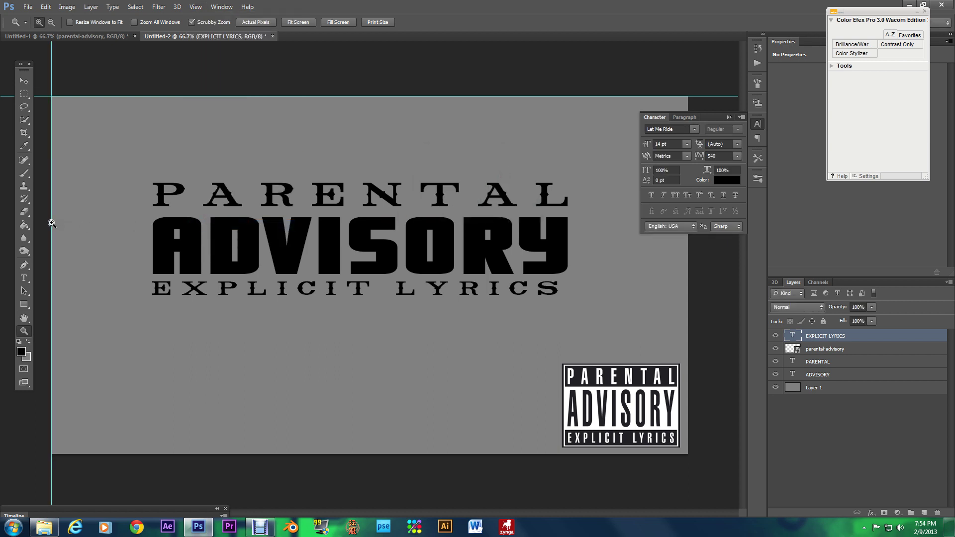
- Move the vertical guide to the lettering's left edge and nudge EXPLICIT LYRICS onto it
{"action": "left_click", "coordinate": [27, 77]}
{"action": "left_click_drag", "start_coordinate": [49, 75], "coordinate": [152, 67]}
{"action": "right_click", "coordinate": [113, 75]}
{"action": "left_click", "coordinate": [116, 67]}
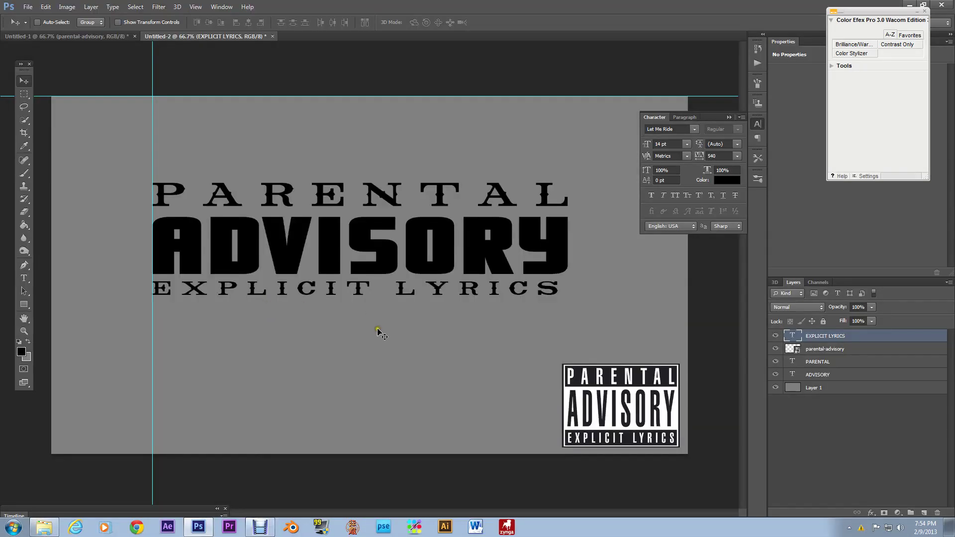
{"action": "left_click_drag", "start_coordinate": [271, 288], "coordinate": [271, 289]}
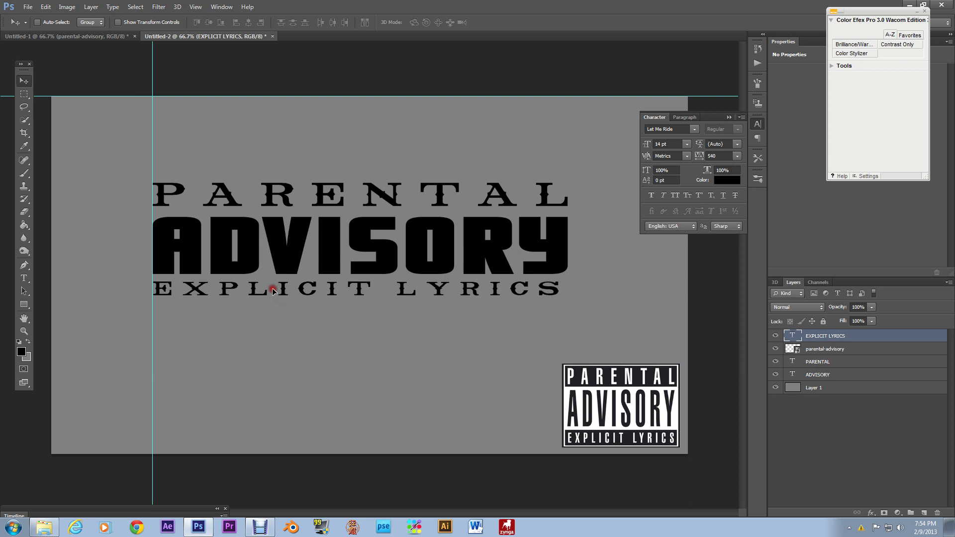
- Widen the EXPLICIT LYRICS letter spacing to 560 and commit the edit
{"action": "left_click", "coordinate": [23, 278]}
{"action": "triple_click", "coordinate": [157, 289]}
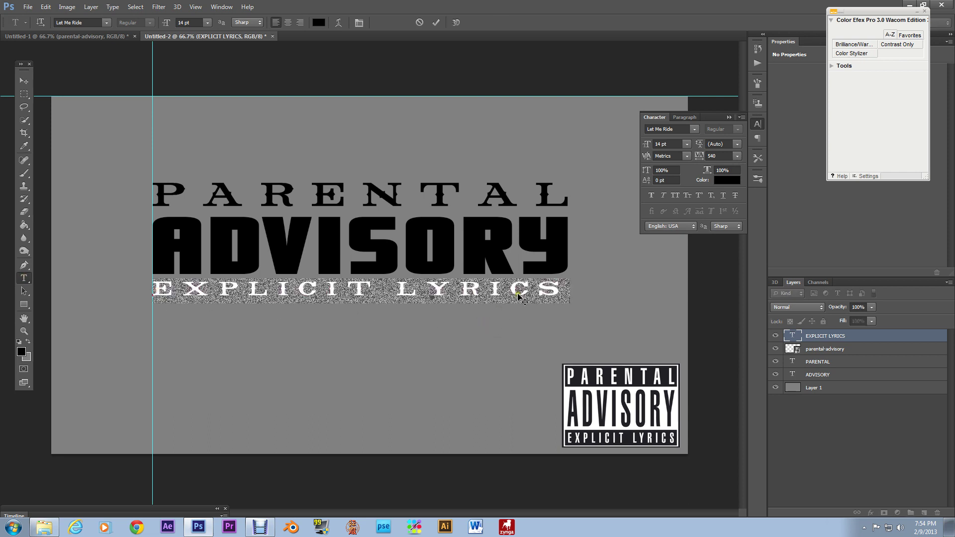
{"action": "left_click_drag", "start_coordinate": [700, 158], "coordinate": [701, 158]}
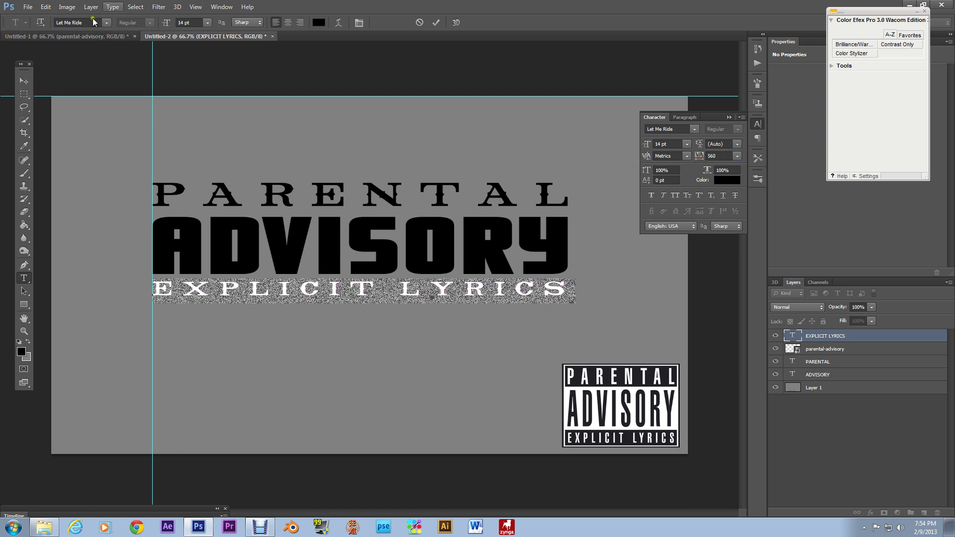
{"action": "left_click", "coordinate": [195, 7]}
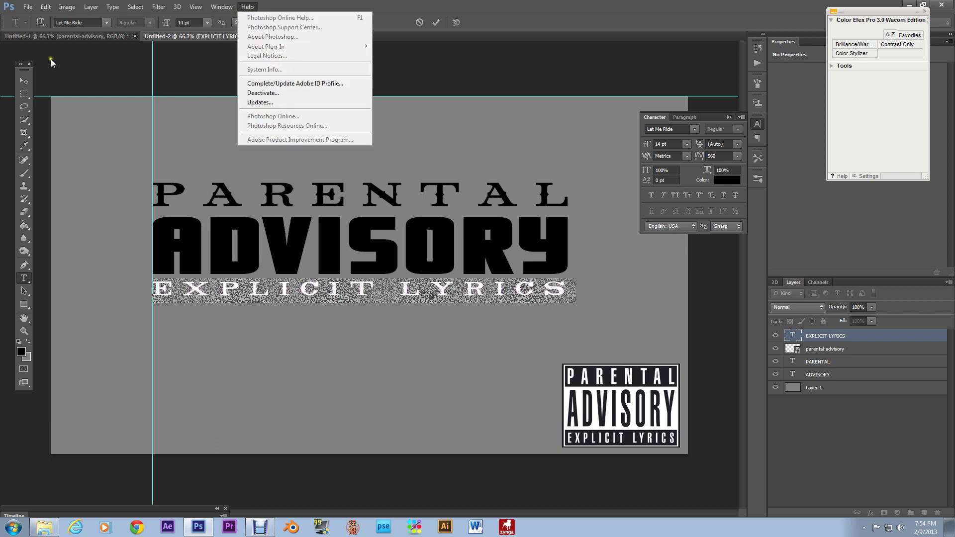
{"action": "left_click", "coordinate": [24, 80]}
- Add a vertical guide and place it at the lettering's right edge
{"action": "left_click", "coordinate": [196, 7]}
{"action": "left_click", "coordinate": [215, 224]}
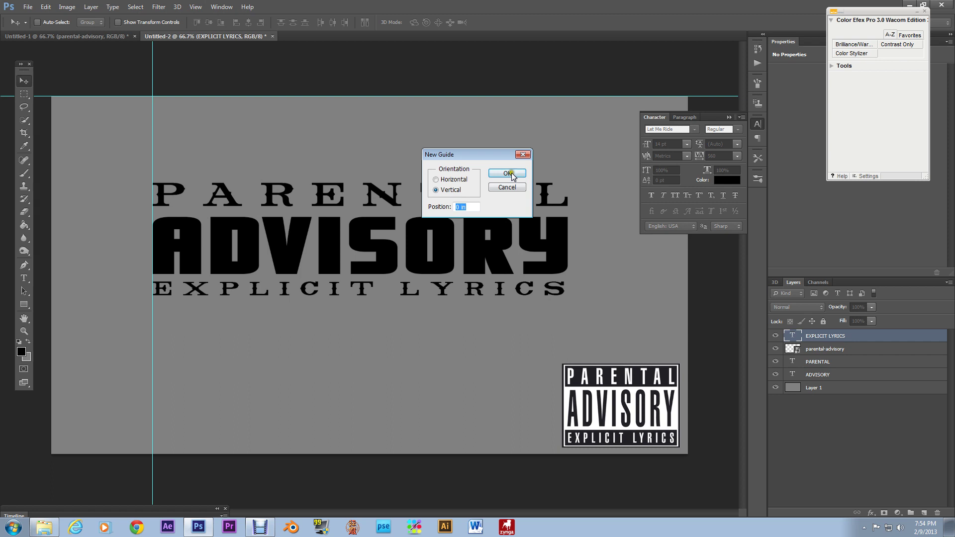
{"action": "left_click", "coordinate": [511, 172]}
{"action": "left_click_drag", "start_coordinate": [59, 164], "coordinate": [567, 195]}
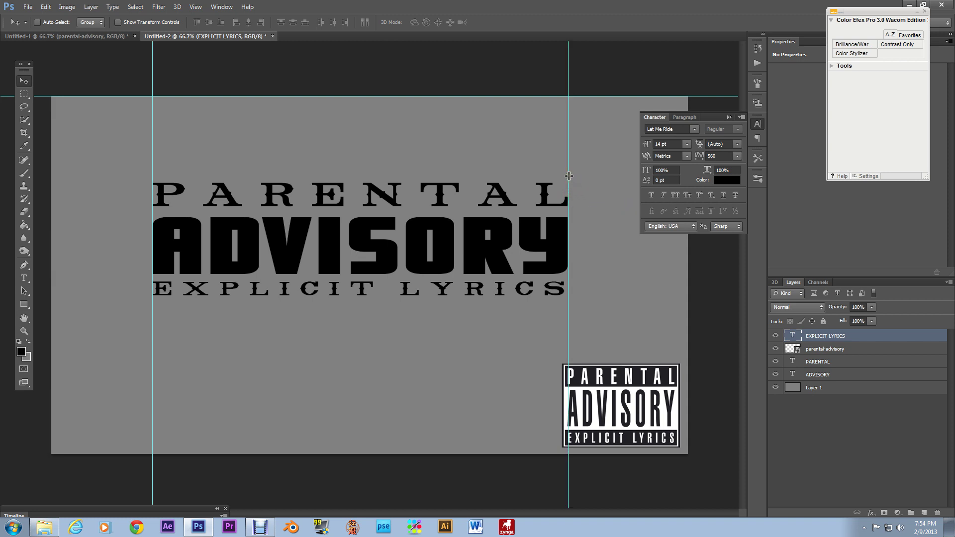
{"action": "left_click", "coordinate": [568, 175]}
- Set the EXPLICIT LYRICS tracking to exactly 570 so it reaches the guide
{"action": "left_click", "coordinate": [24, 278]}
{"action": "triple_click", "coordinate": [206, 292]}
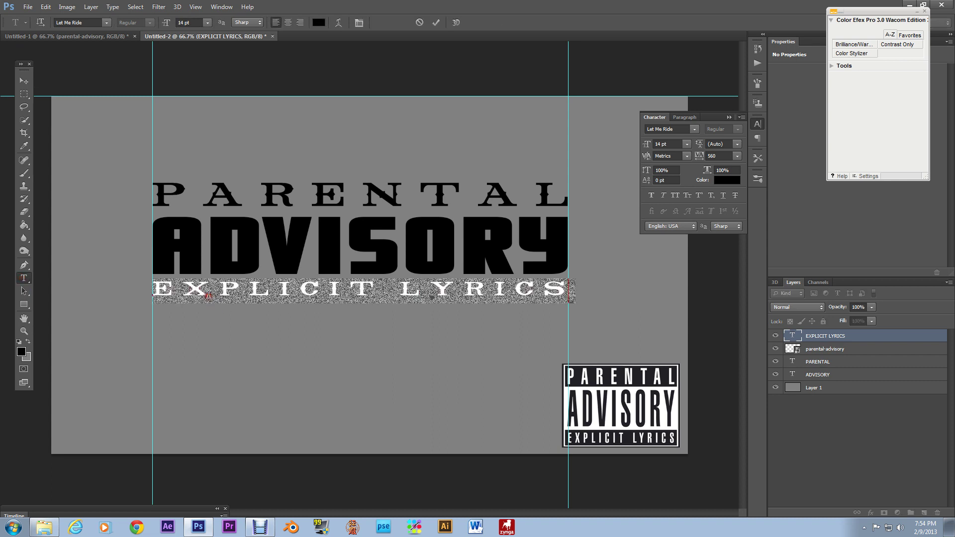
{"action": "left_click_drag", "start_coordinate": [701, 159], "coordinate": [701, 158]}
{"action": "left_click", "coordinate": [712, 155]}
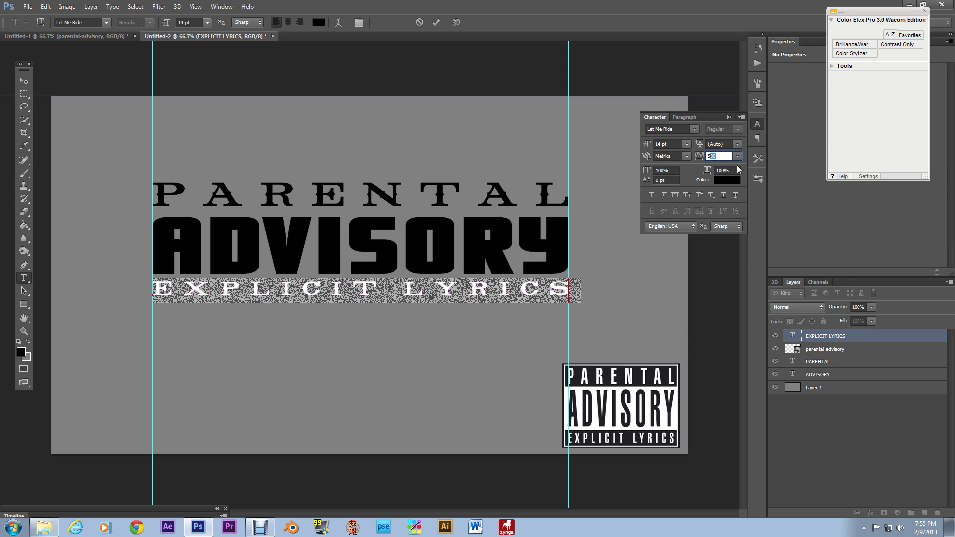
{"action": "type", "text": "570"}
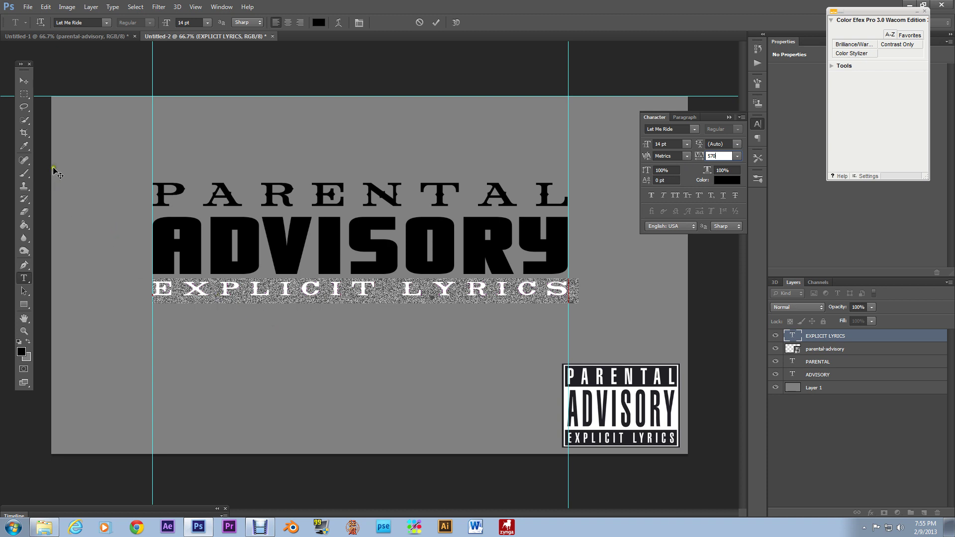
{"action": "left_click", "coordinate": [24, 80]}
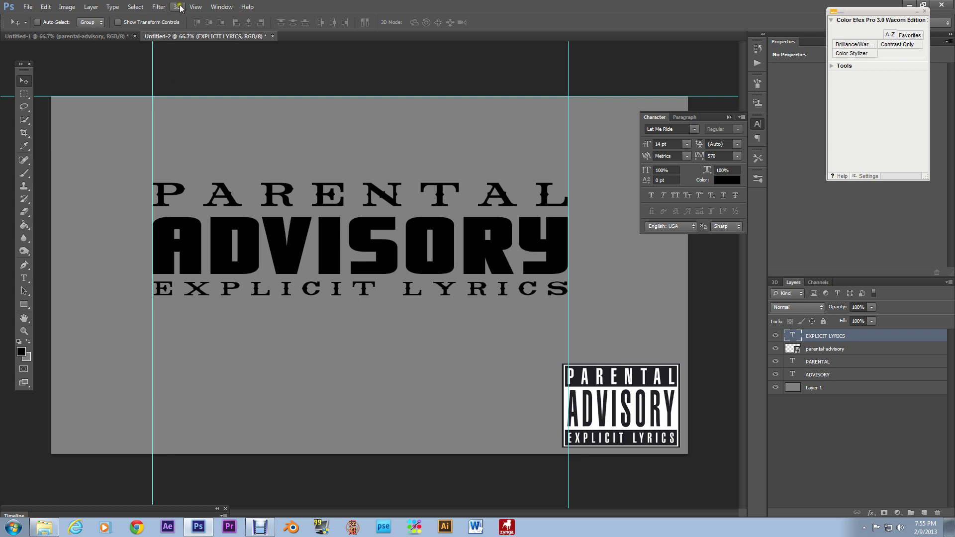
- Clear all guides and nudge EXPLICIT LYRICS down below ADVISORY
{"action": "left_click", "coordinate": [196, 7]}
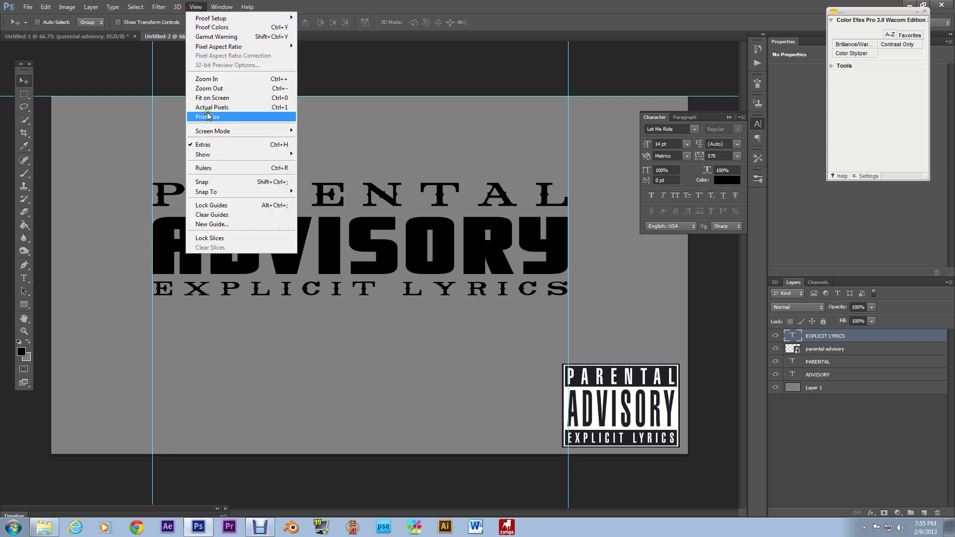
{"action": "left_click", "coordinate": [213, 215]}
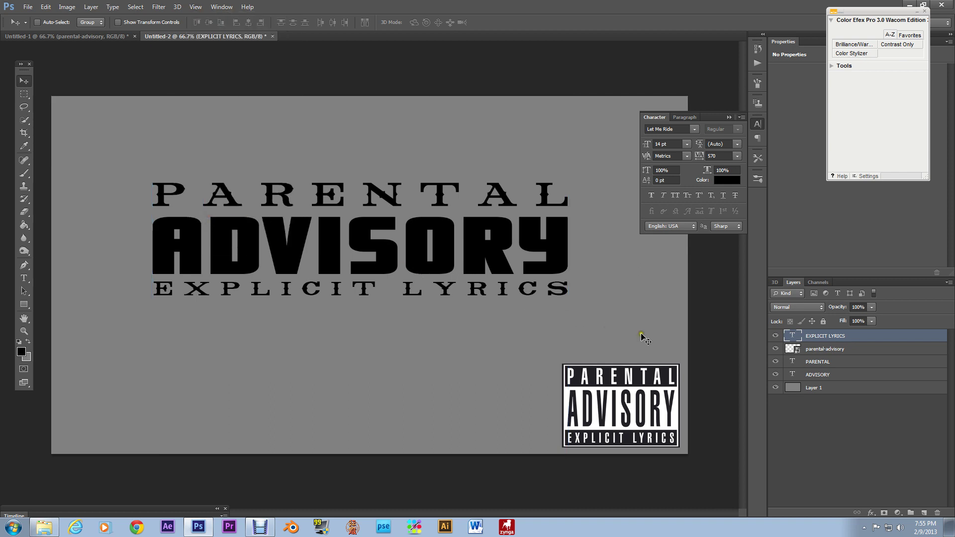
{"action": "key", "text": "shift+Down"}
{"action": "key", "text": "shift+Down"}
{"action": "key", "text": "shift+Down"}
{"action": "key", "text": "shift+Down"}
{"action": "key", "text": "shift+Down"}
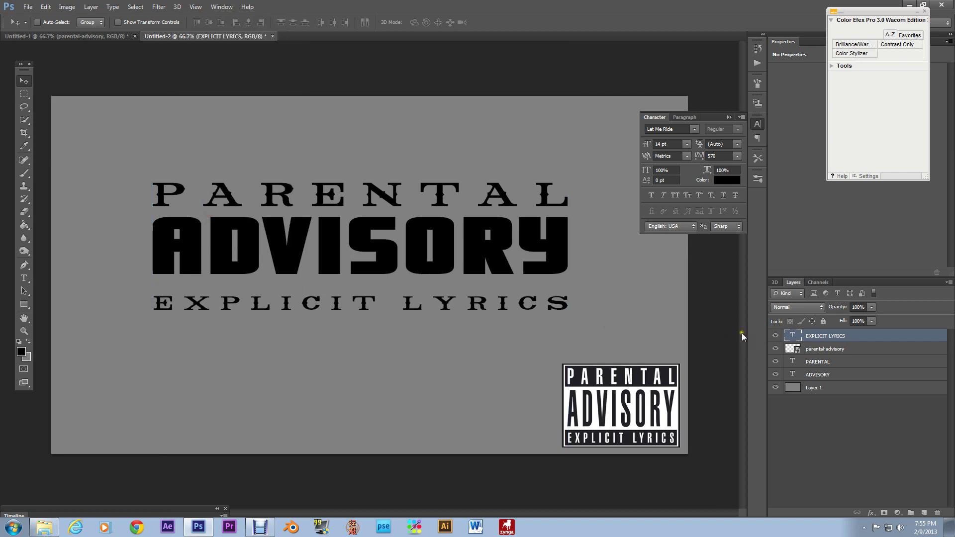
{"action": "key", "text": "Down"}
{"action": "key", "text": "Down"}
{"action": "key", "text": "Down"}
{"action": "key", "text": "Down"}
{"action": "key", "text": "Down"}
{"action": "key", "text": "Down"}
{"action": "key", "text": "Down"}
{"action": "key", "text": "Down"}
{"action": "key", "text": "Down"}
{"action": "key", "text": "Down"}
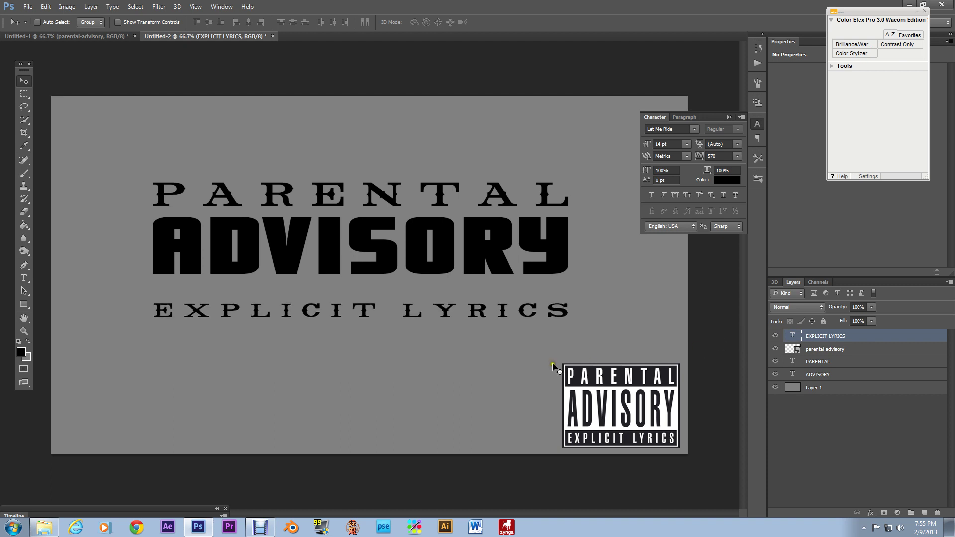
- Stretch ADVISORY vertically to about 140% height, filling the gaps between lines
{"action": "left_click", "coordinate": [836, 375]}
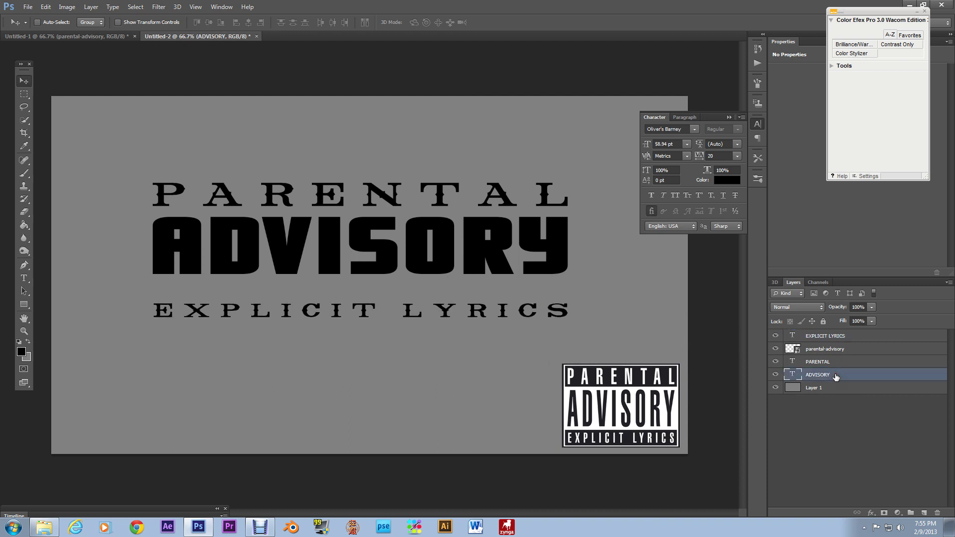
{"action": "key", "text": "ctrl+t"}
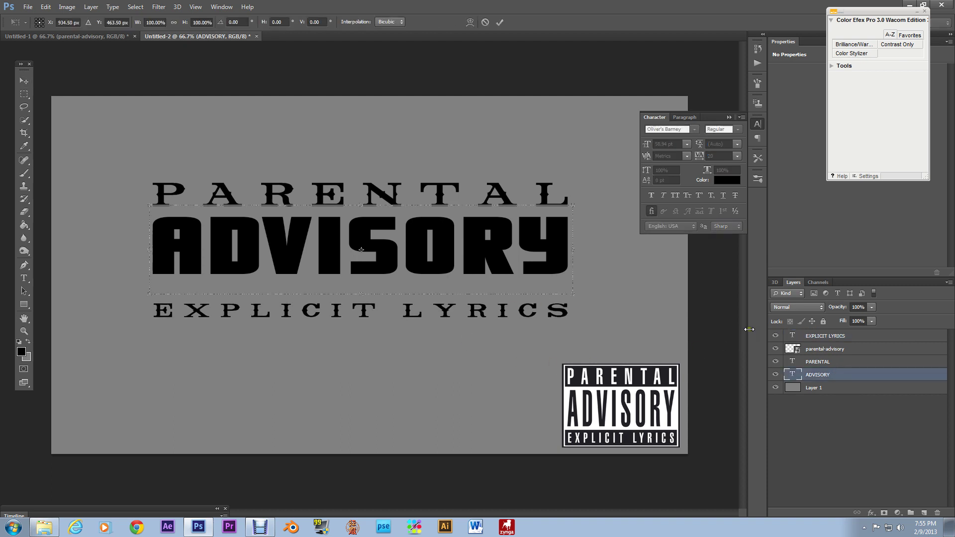
{"action": "left_click_drag", "start_coordinate": [366, 299], "coordinate": [362, 324]}
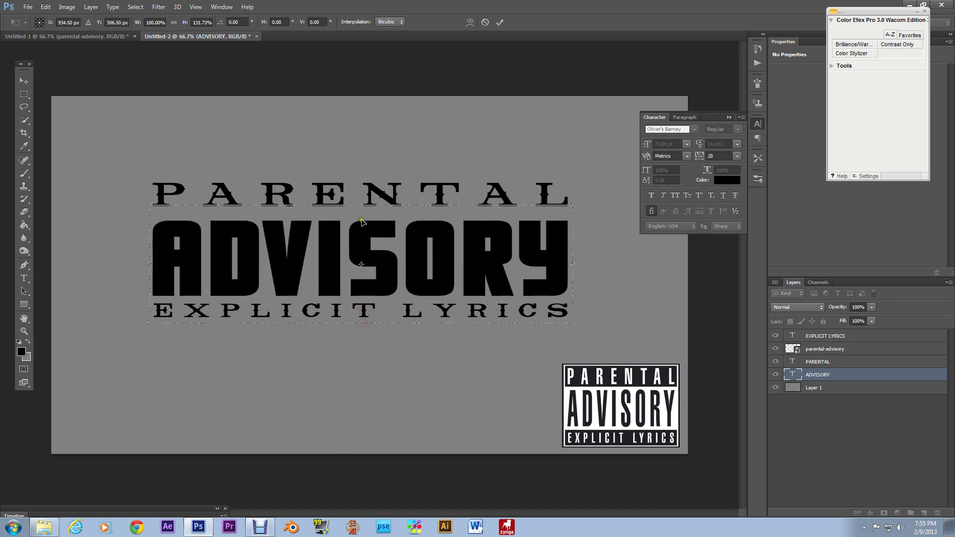
{"action": "left_click_drag", "start_coordinate": [362, 205], "coordinate": [366, 198]}
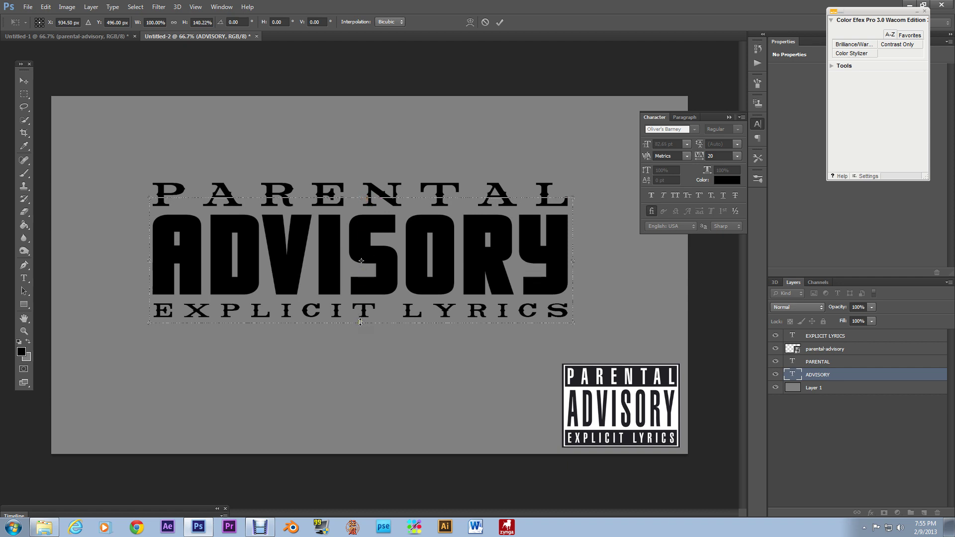
{"action": "key", "text": "Return"}
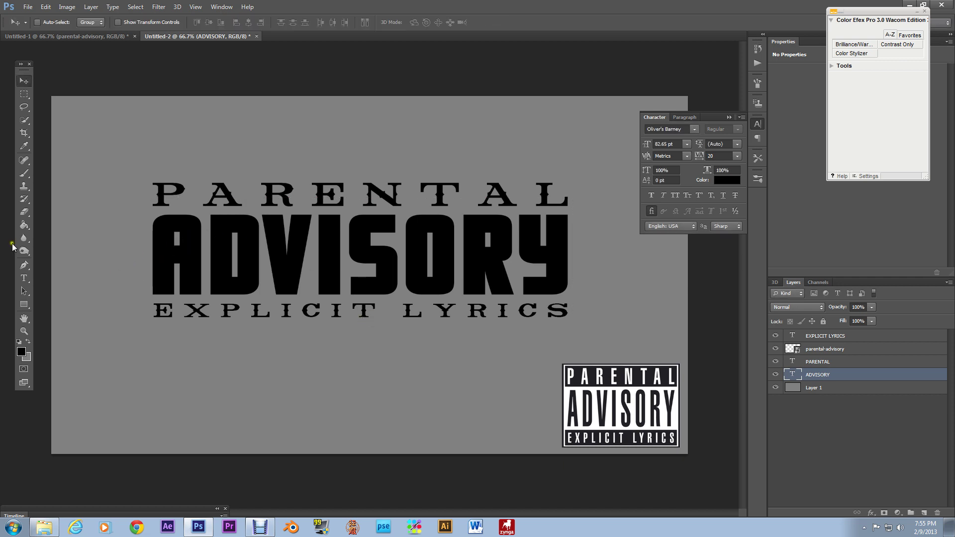
- Colour the PARENTAL text pure red (ff0000)
{"action": "left_click", "coordinate": [25, 277]}
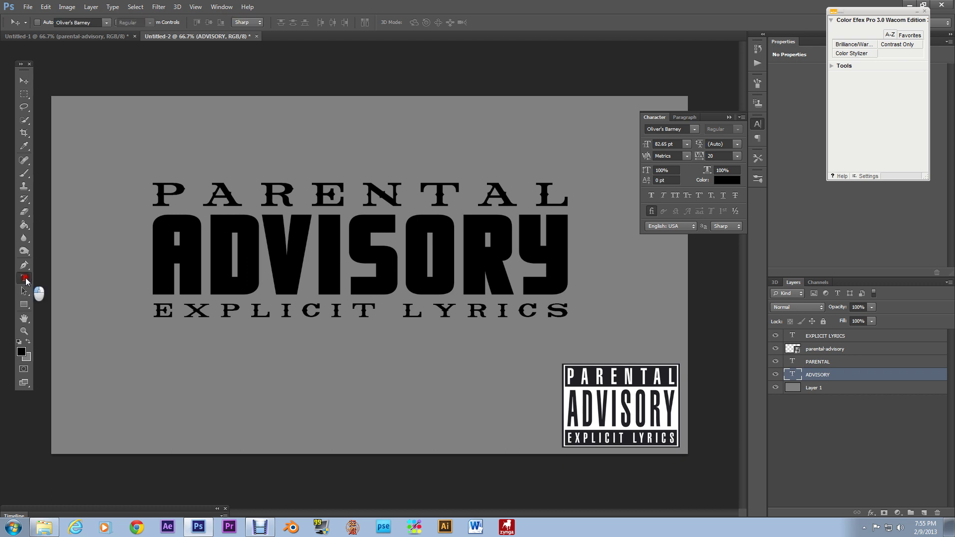
{"action": "left_click_drag", "start_coordinate": [154, 187], "coordinate": [571, 196]}
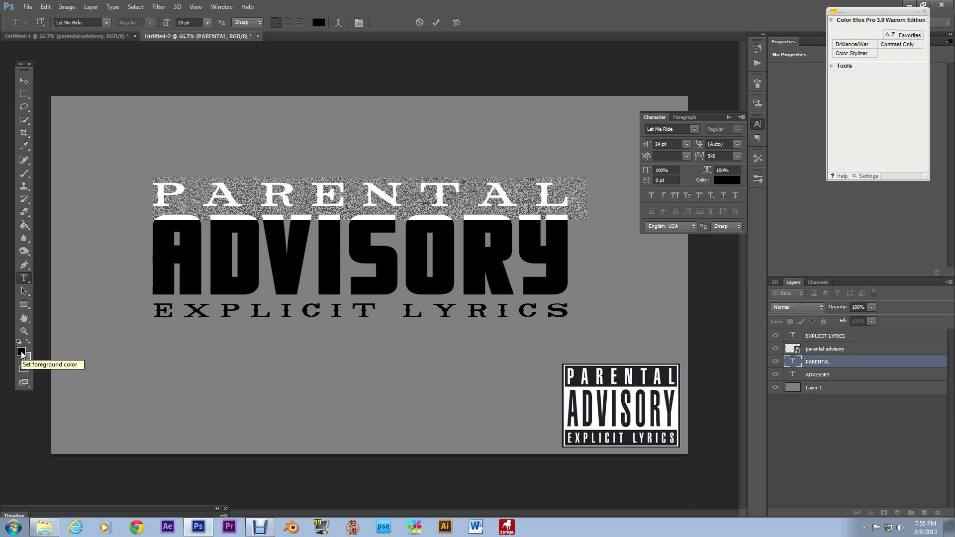
{"action": "left_click", "coordinate": [22, 353]}
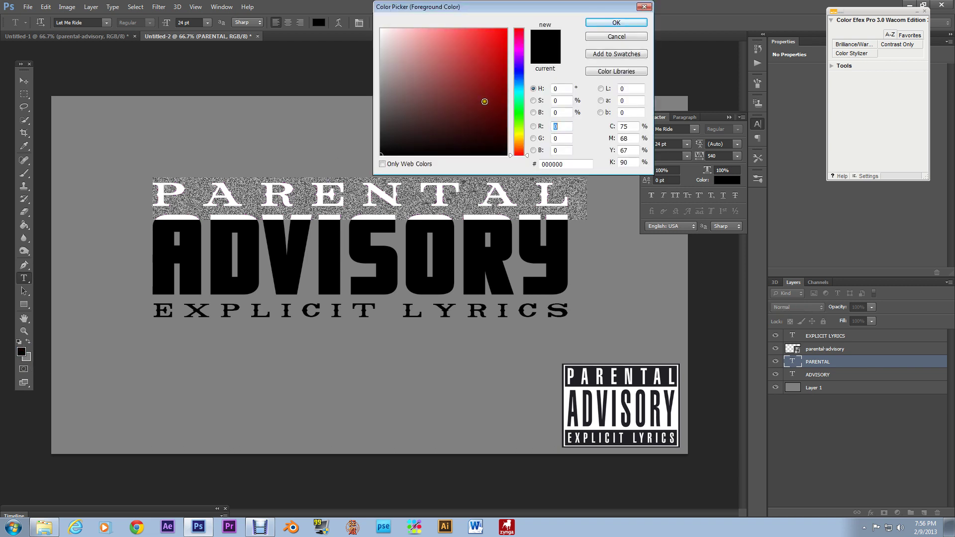
{"action": "mouse_move", "coordinate": [497, 108]}
{"action": "left_mouse_down"}
{"action": "mouse_move", "coordinate": [537, 15]}
{"action": "mouse_move", "coordinate": [560, 23]}
{"action": "left_mouse_up"}
{"action": "left_click", "coordinate": [616, 22]}
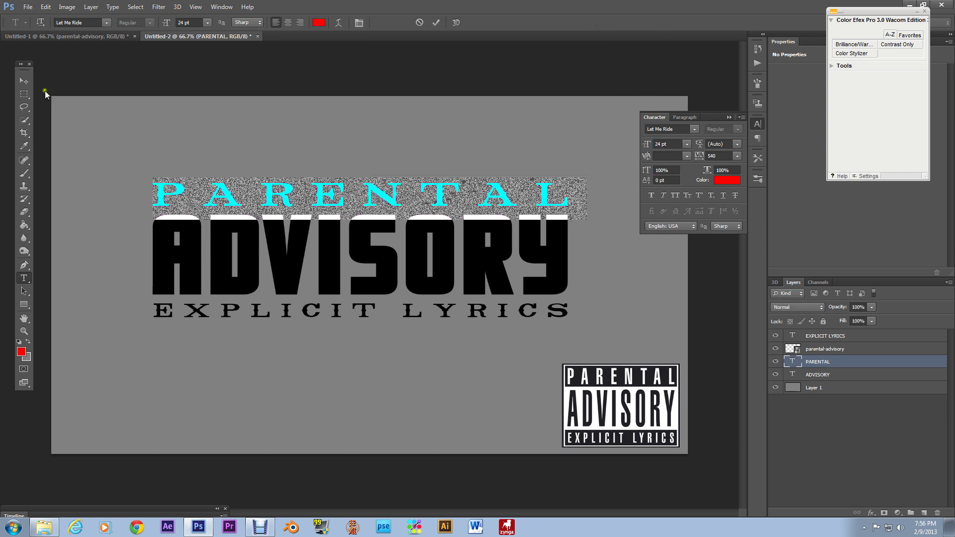
{"action": "left_click", "coordinate": [24, 81]}
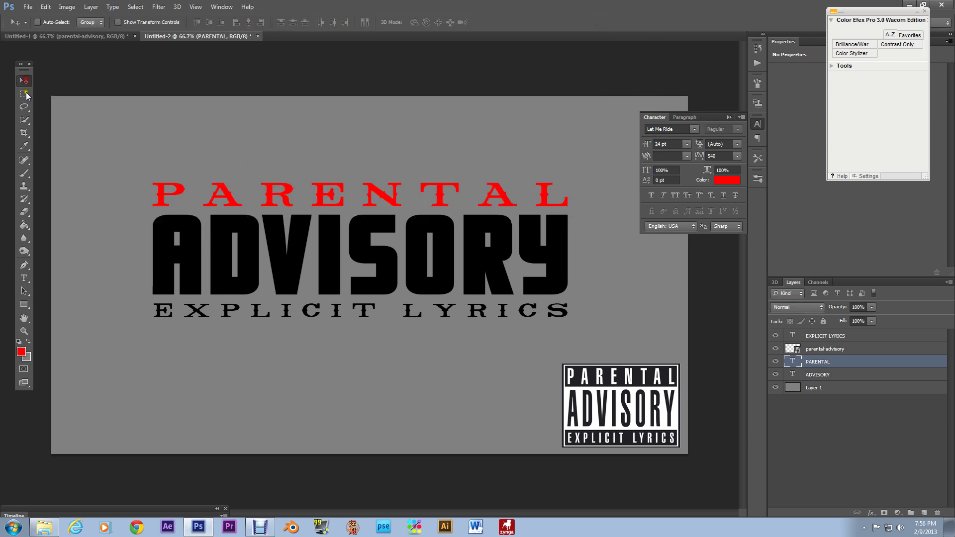
- Colour the EXPLICIT LYRICS text the same red
{"action": "left_click", "coordinate": [24, 278]}
{"action": "left_click", "coordinate": [169, 310]}
{"action": "key", "text": "ctrl+a"}
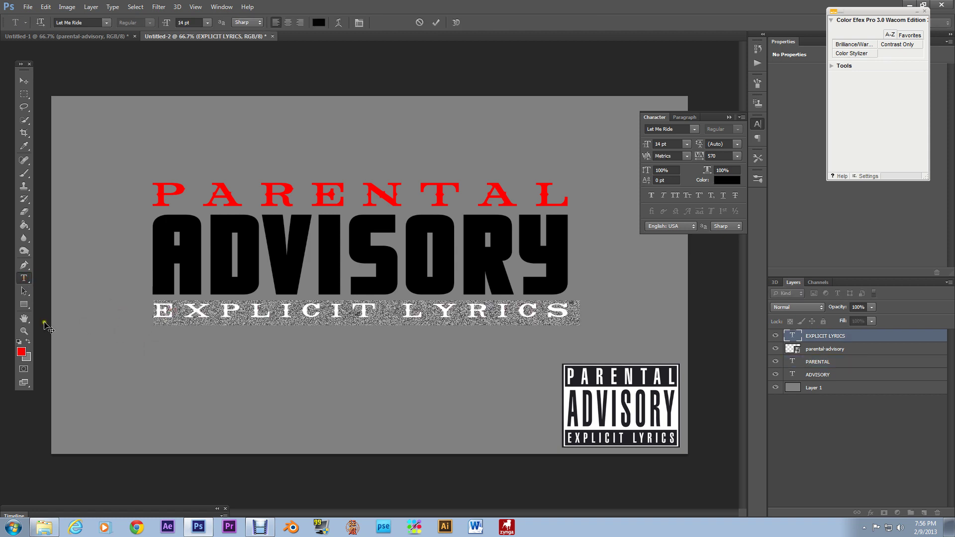
{"action": "left_click", "coordinate": [22, 351]}
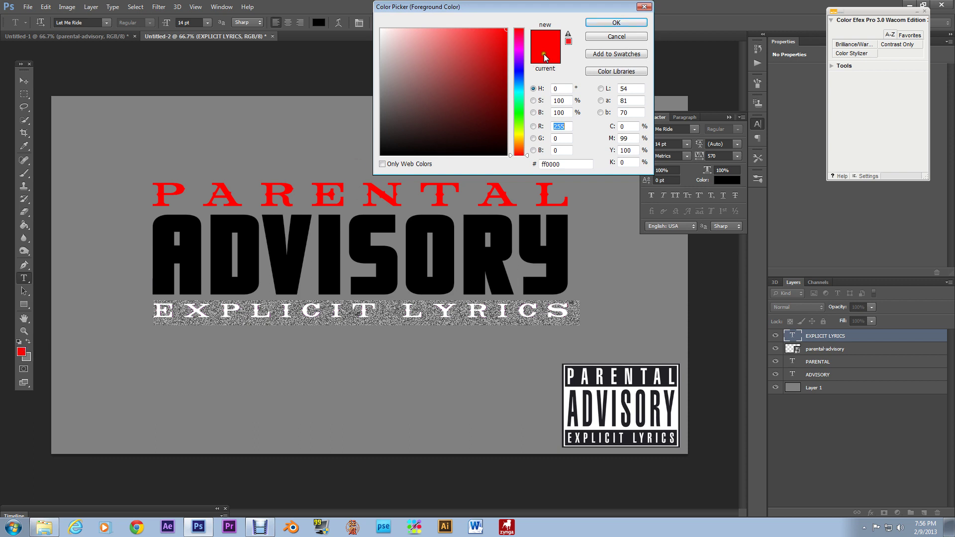
{"action": "left_click", "coordinate": [615, 23]}
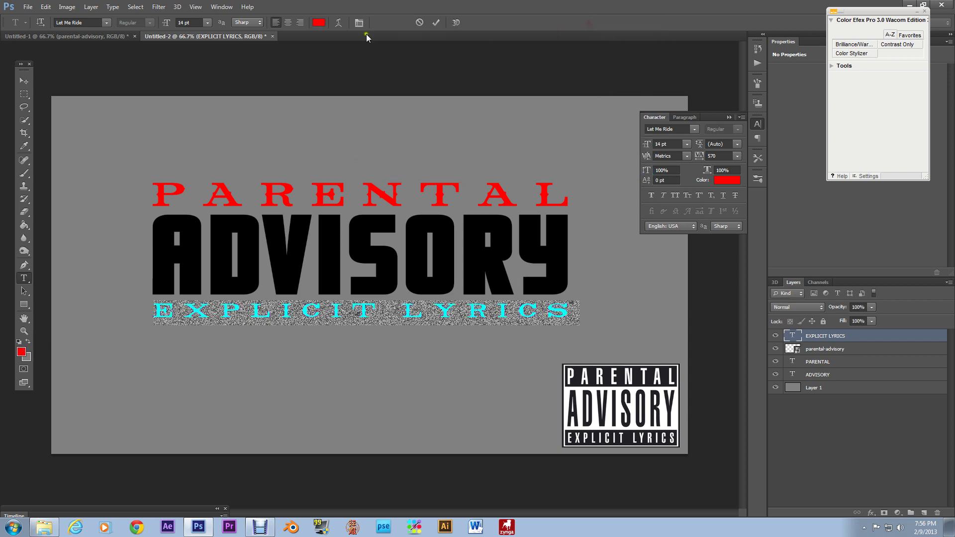
{"action": "left_click", "coordinate": [23, 82]}
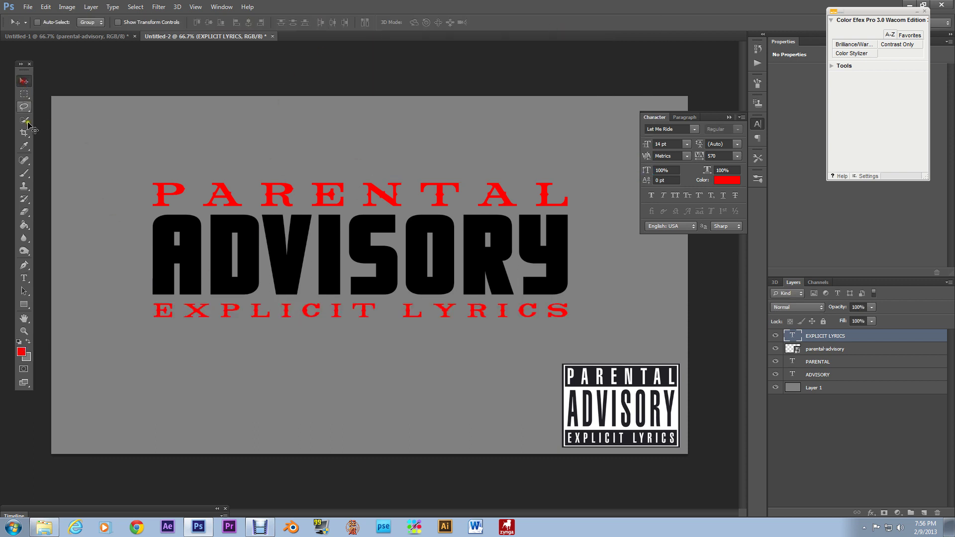
- Make the ADVISORY text white by resetting and swapping the colours
{"action": "left_click", "coordinate": [23, 279]}
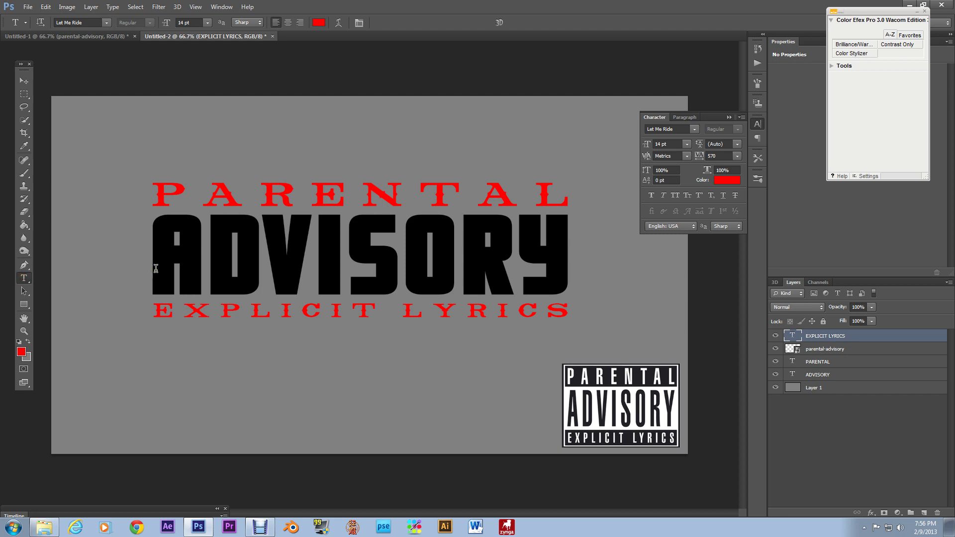
{"action": "double_click", "coordinate": [180, 266]}
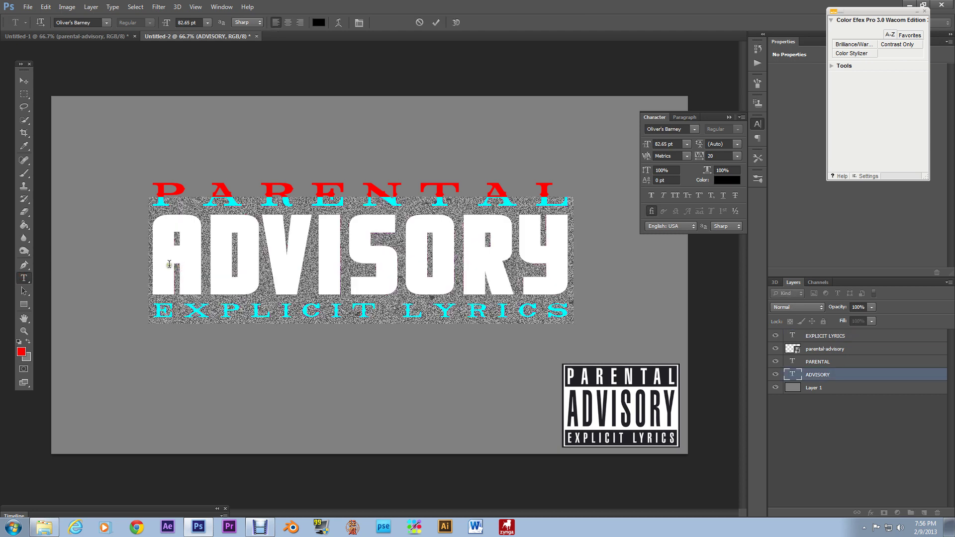
{"action": "left_click", "coordinate": [19, 342]}
{"action": "left_click", "coordinate": [27, 341]}
{"action": "left_click", "coordinate": [23, 80]}
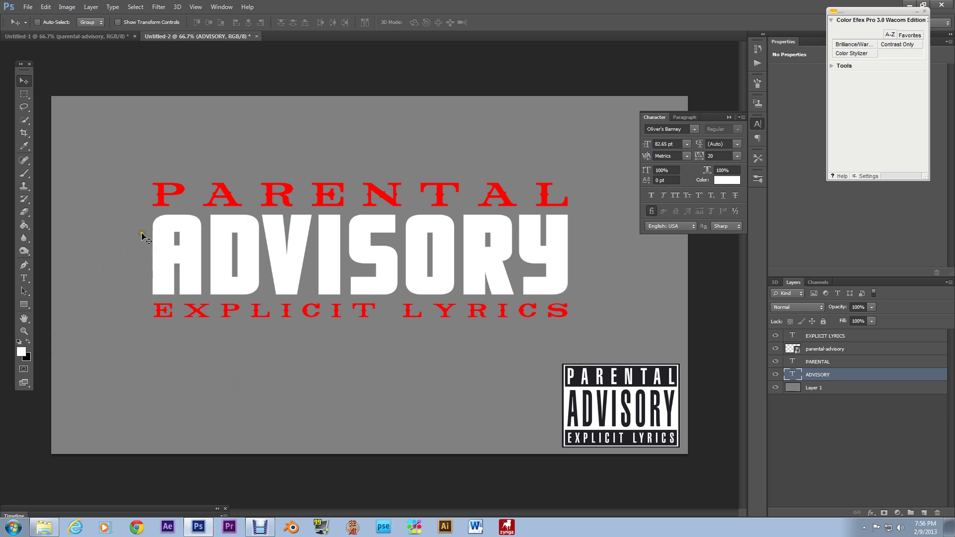
- Draw a white rectangle over the three text lines
{"action": "left_click", "coordinate": [25, 306]}
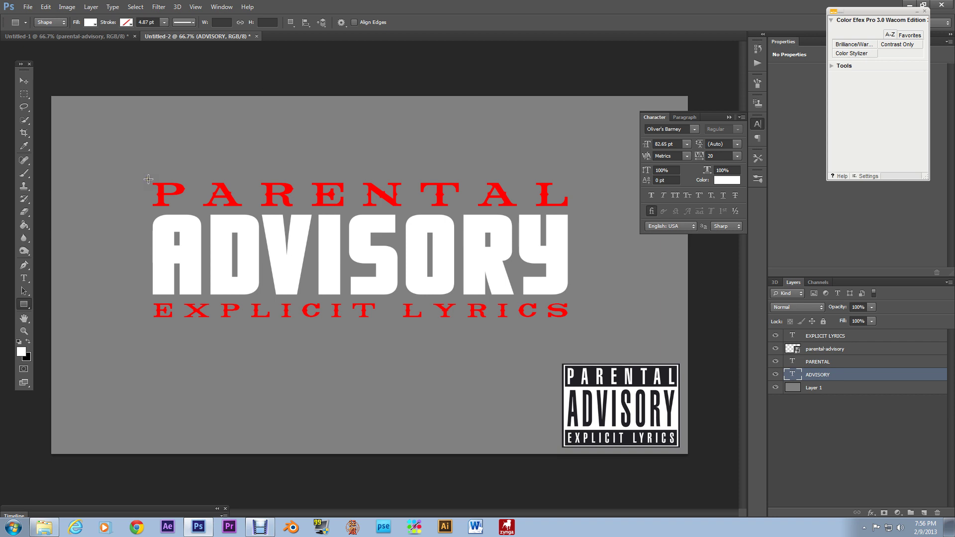
{"action": "left_click_drag", "start_coordinate": [148, 179], "coordinate": [571, 321]}
{"action": "left_click_drag", "start_coordinate": [571, 321], "coordinate": [579, 335]}
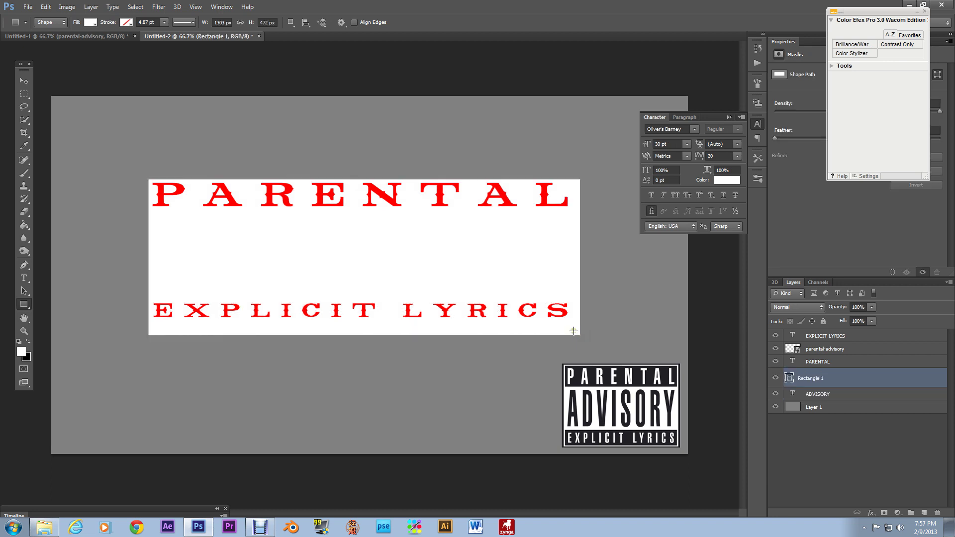
- Nudge the white rectangle with arrow keys until it spans PARENTAL to EXPLICIT LYRICS
{"action": "left_click", "coordinate": [21, 83]}
{"action": "key", "text": "Up"}
{"action": "key", "text": "Up"}
{"action": "key", "text": "Up"}
{"action": "key", "text": "Up"}
{"action": "key", "text": "Up"}
{"action": "key", "text": "Up"}
{"action": "key", "text": "Up"}
{"action": "key", "text": "Up"}
{"action": "key", "text": "Up"}
{"action": "key", "text": "Up"}
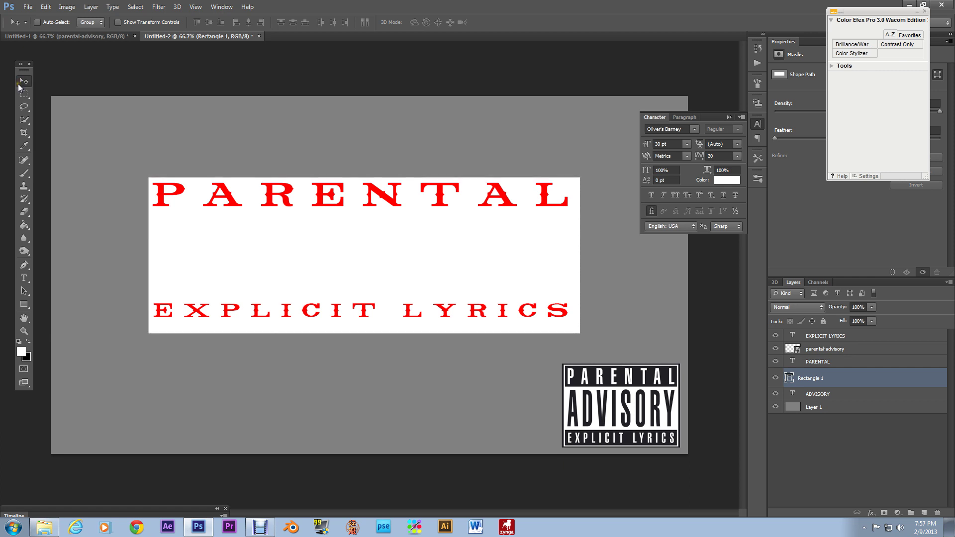
{"action": "key", "text": "Up"}
{"action": "key", "text": "Left"}
{"action": "key", "text": "Left"}
{"action": "key", "text": "Left"}
{"action": "key", "text": "Left"}
{"action": "key", "text": "Left"}
{"action": "key", "text": "Left"}
{"action": "key", "text": "Left"}
{"action": "key", "text": "Up"}
{"action": "key", "text": "Up"}
{"action": "key", "text": "Right"}
{"action": "key", "text": "Right"}
{"action": "key", "text": "Up"}
{"action": "key", "text": "Up"}
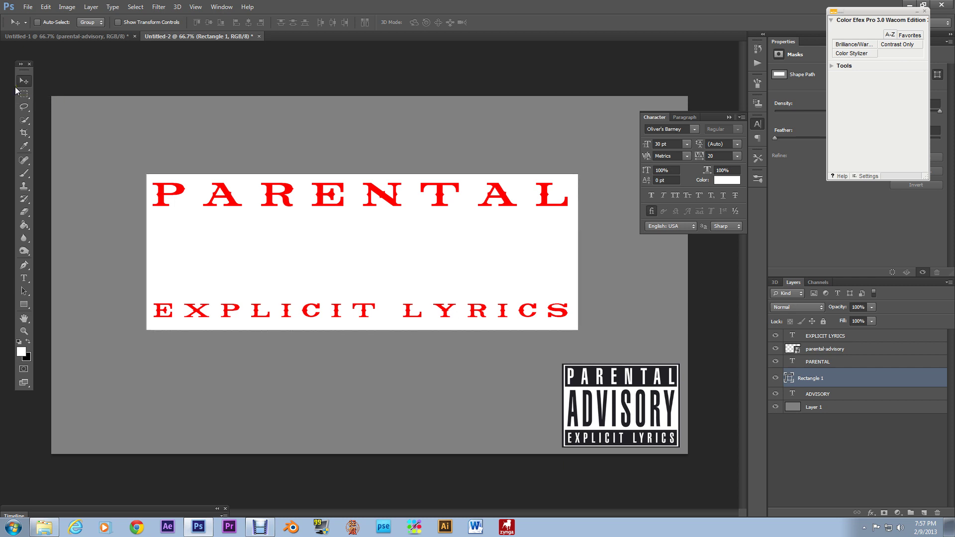
{"action": "key", "text": "Left"}
{"action": "key", "text": "Left"}
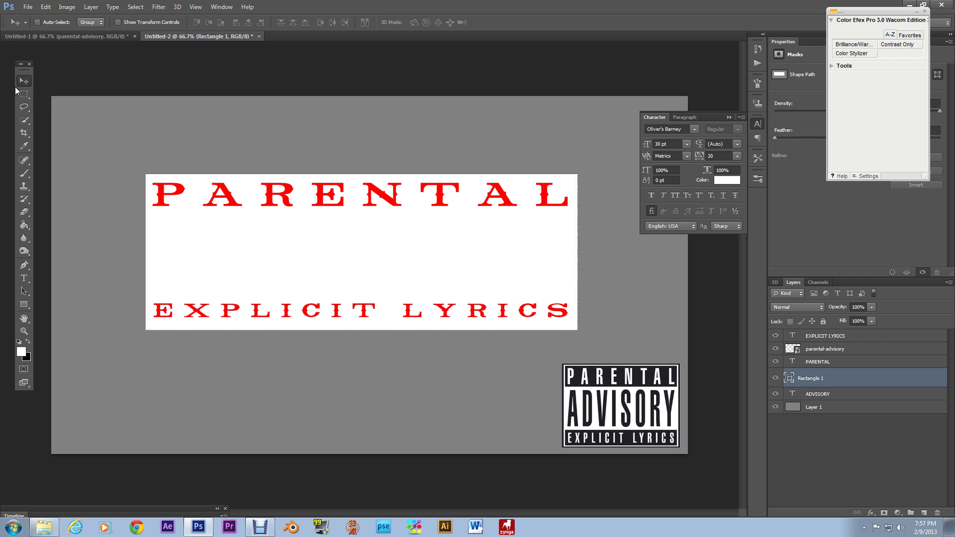
{"action": "key", "text": "Left"}
{"action": "key", "text": "Left"}
{"action": "key", "text": "Right"}
{"action": "key", "text": "Left"}
{"action": "key", "text": "Left"}
{"action": "key", "text": "Up"}
{"action": "key", "text": "Up"}
{"action": "key", "text": "Left"}
{"action": "key", "text": "Down"}
{"action": "key", "text": "Down"}
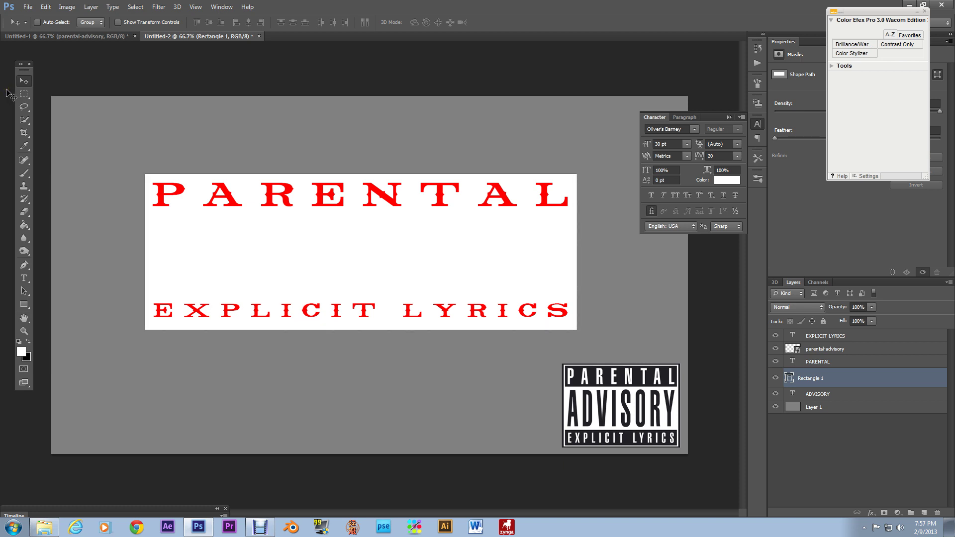
{"action": "key", "text": "Up"}
{"action": "key", "text": "Up"}
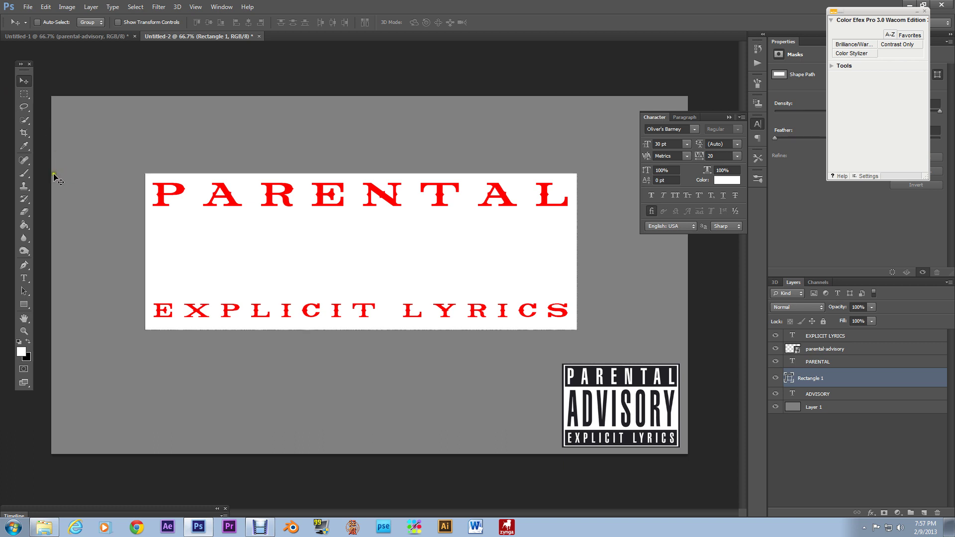
{"action": "key", "text": "Up"}
{"action": "key", "text": "Up"}
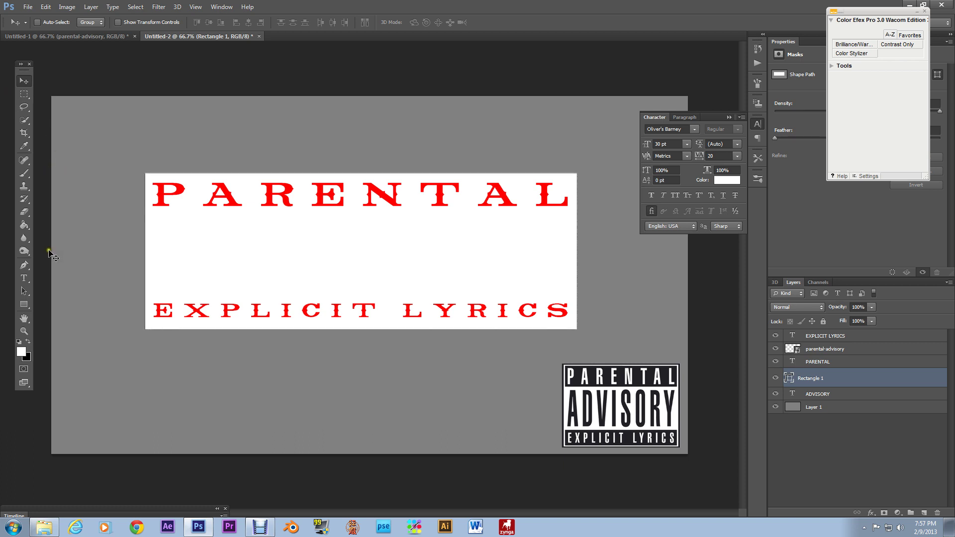
{"action": "left_click", "coordinate": [24, 304]}
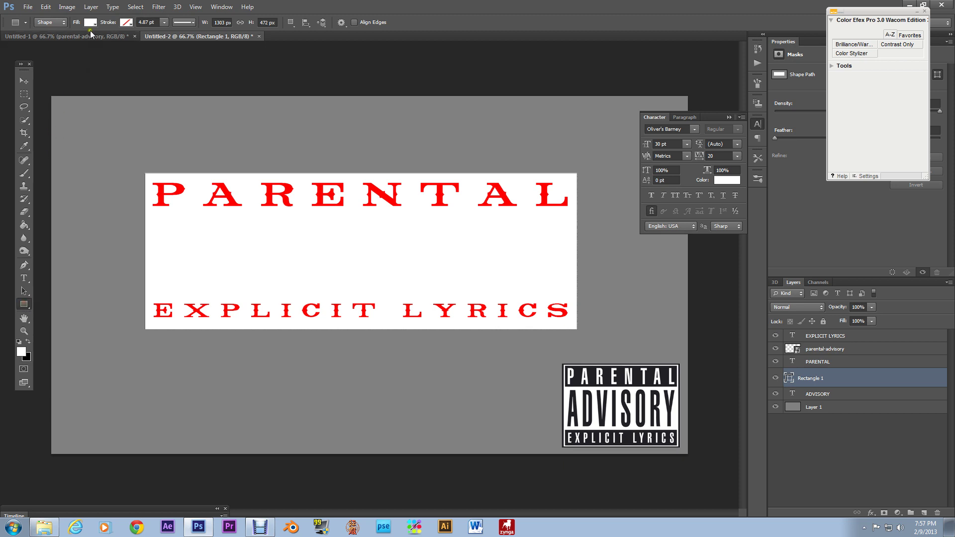
- Try a red fill sampled from the letter P, then undo so the bar stays white
{"action": "left_click", "coordinate": [90, 22]}
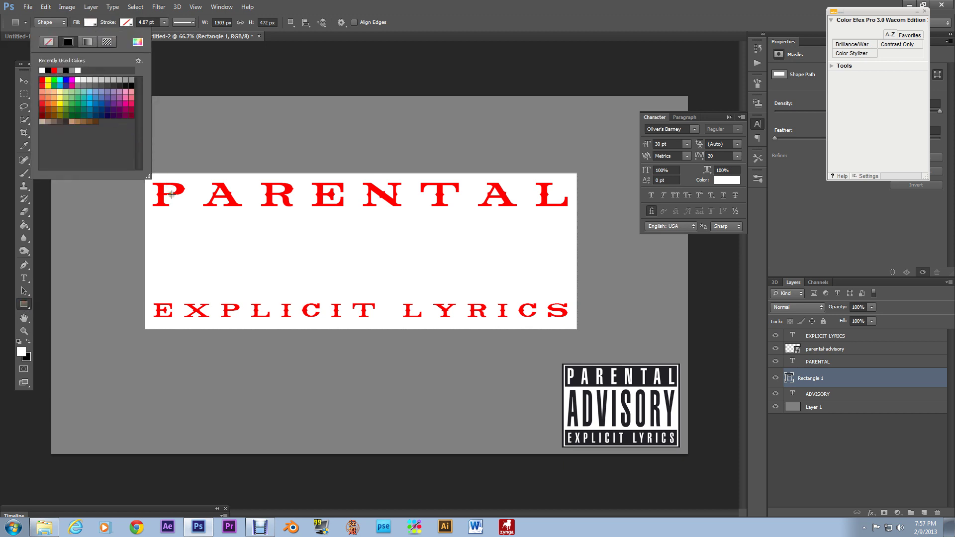
{"action": "left_click", "coordinate": [178, 190]}
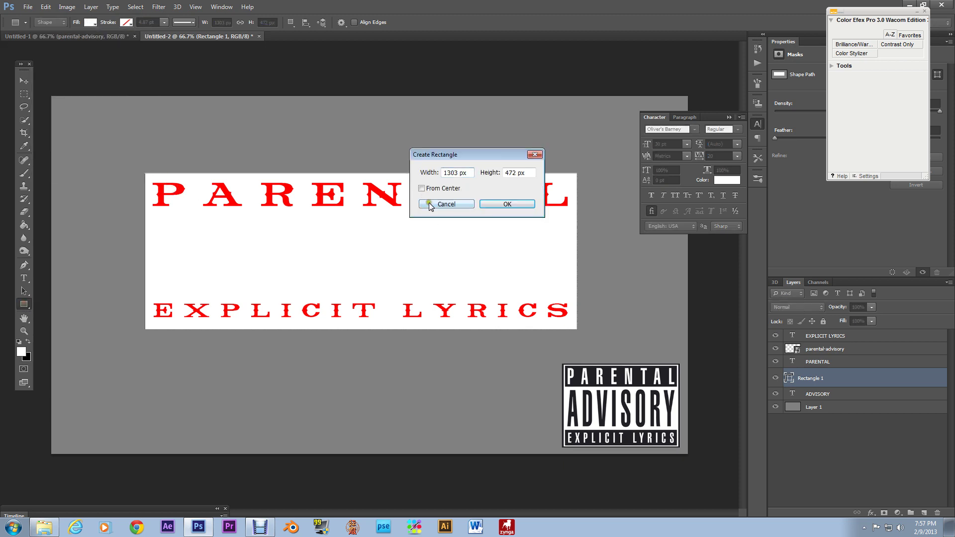
{"action": "left_click", "coordinate": [443, 206]}
{"action": "left_click", "coordinate": [89, 23]}
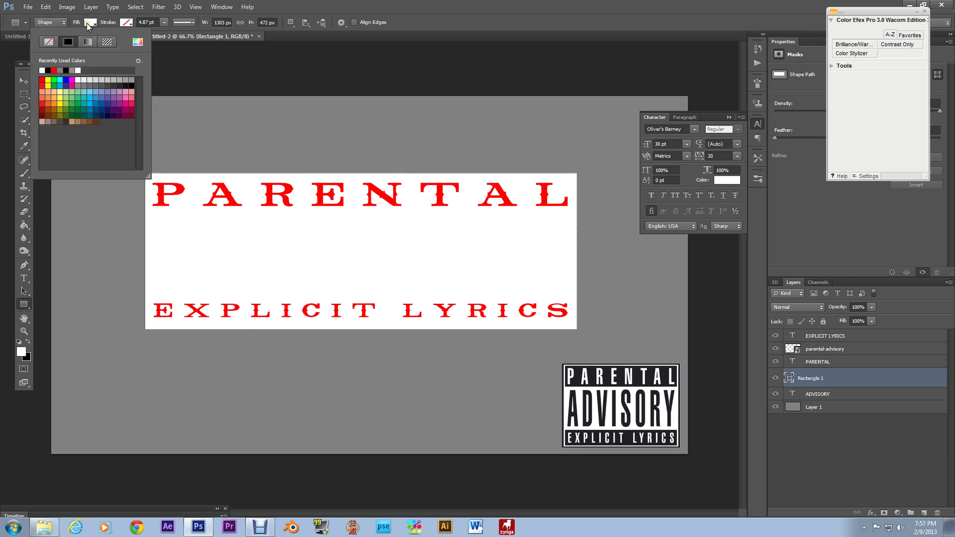
{"action": "left_click", "coordinate": [132, 44]}
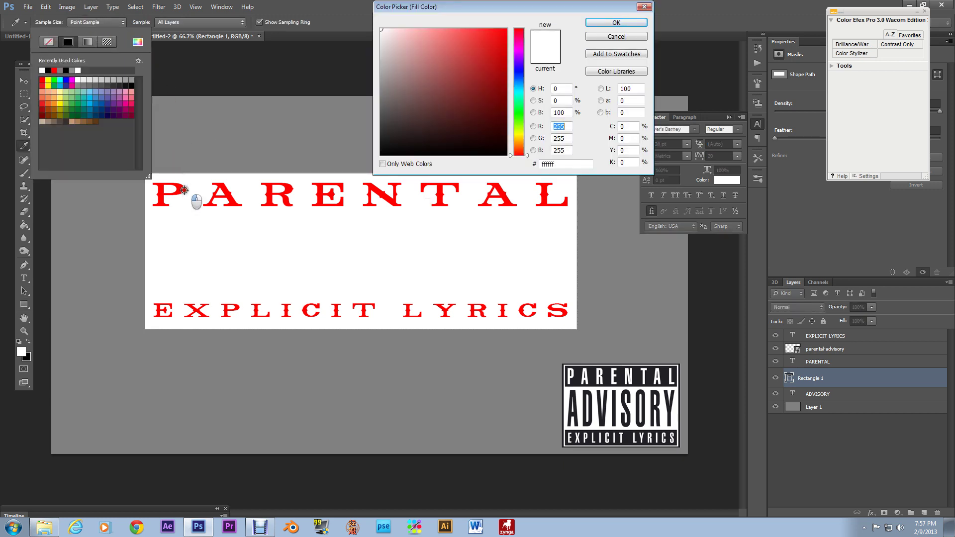
{"action": "left_click", "coordinate": [644, 6]}
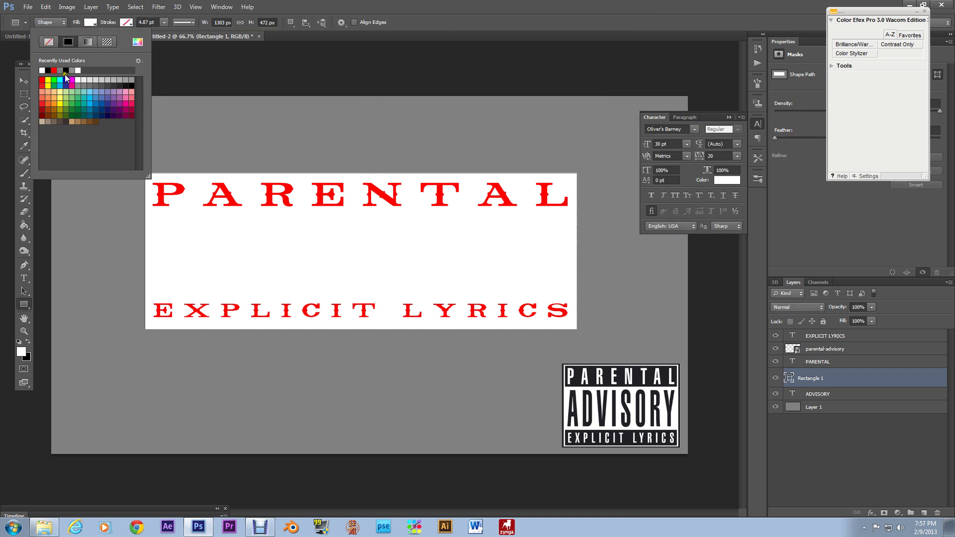
{"action": "left_click", "coordinate": [138, 44]}
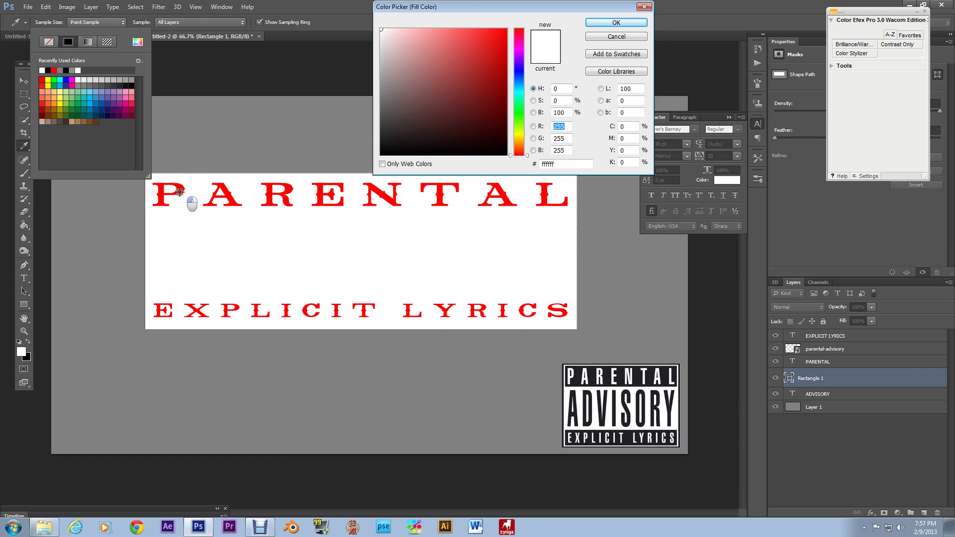
{"action": "left_click", "coordinate": [180, 189]}
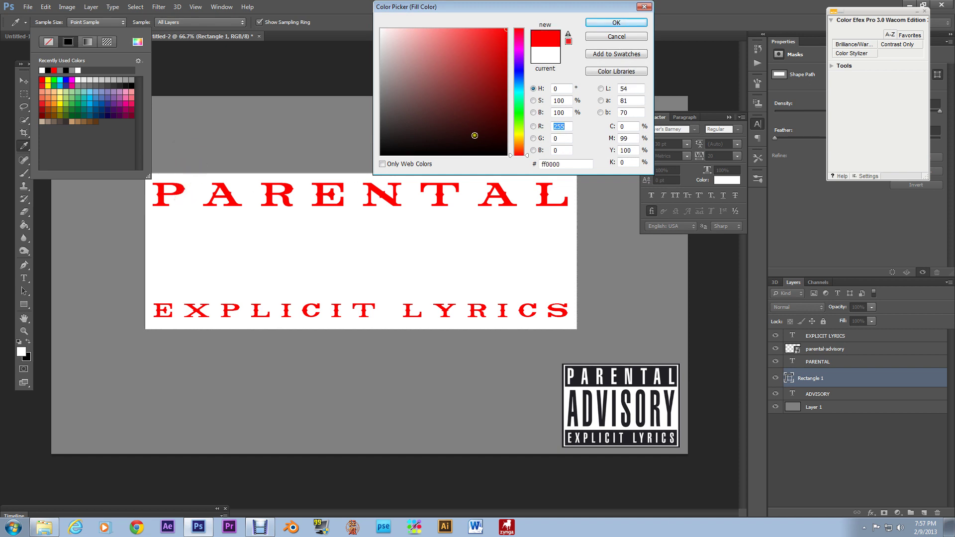
{"action": "left_click", "coordinate": [601, 26]}
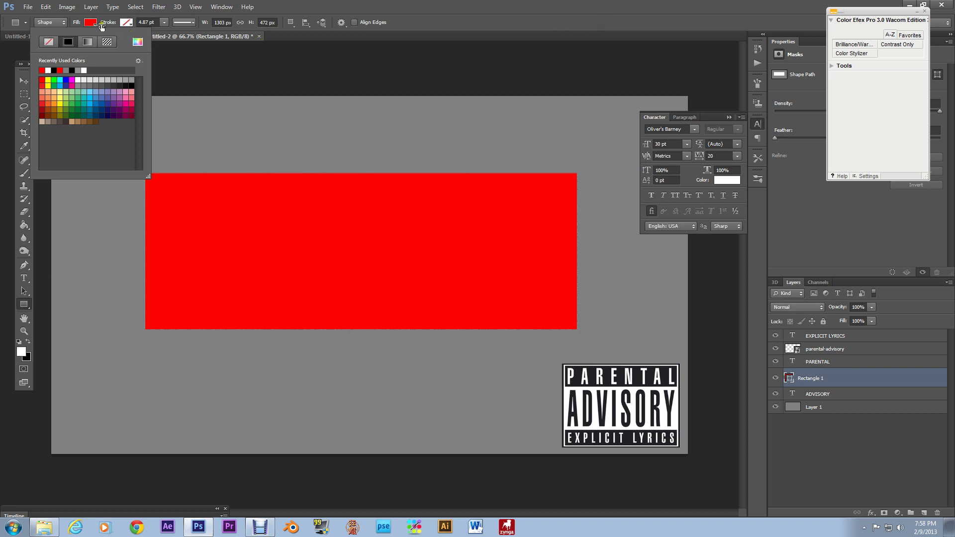
{"action": "left_click", "coordinate": [45, 6]}
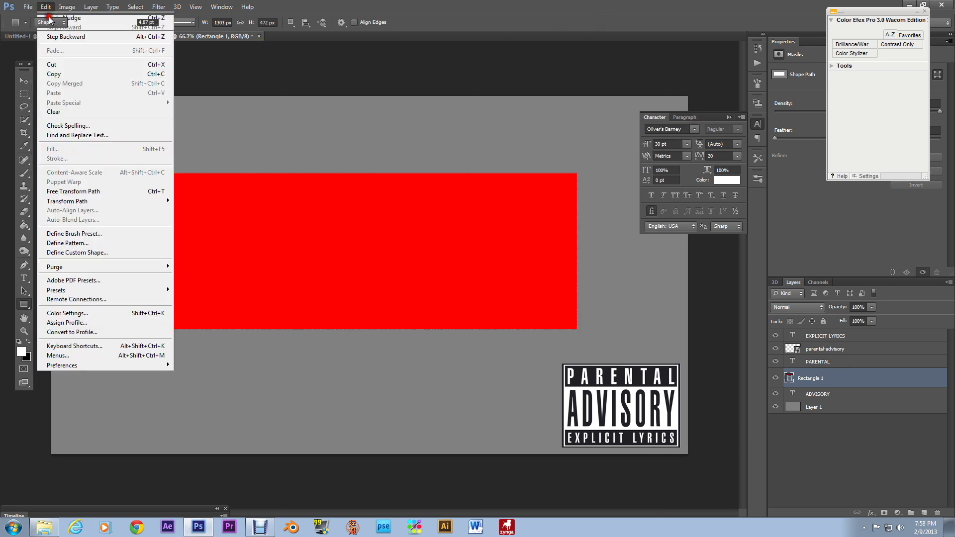
{"action": "left_click", "coordinate": [49, 18]}
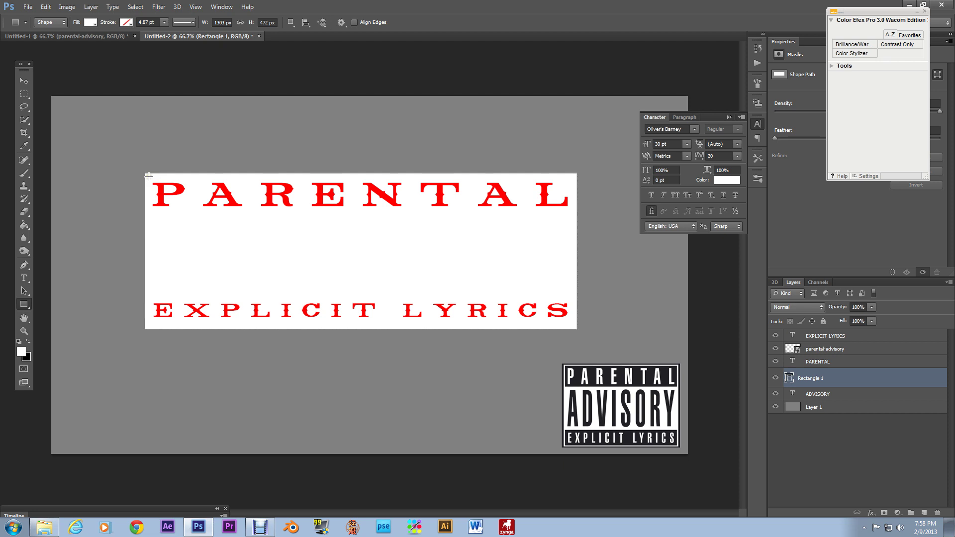
- Draw a second rectangle, about 1281 × 449 px, just inside the white bar
{"action": "left_click_drag", "start_coordinate": [149, 176], "coordinate": [573, 325]}
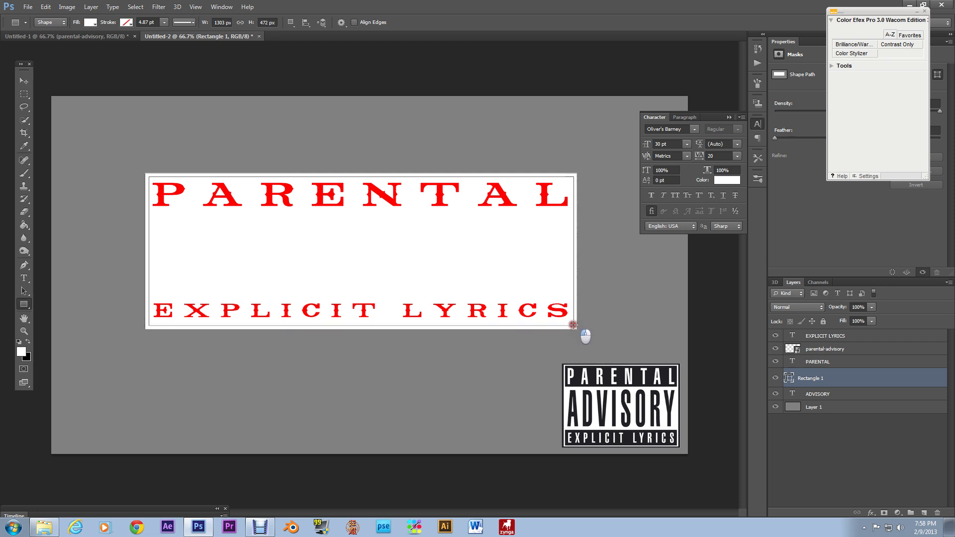
{"action": "left_click_drag", "start_coordinate": [572, 324], "coordinate": [572, 325]}
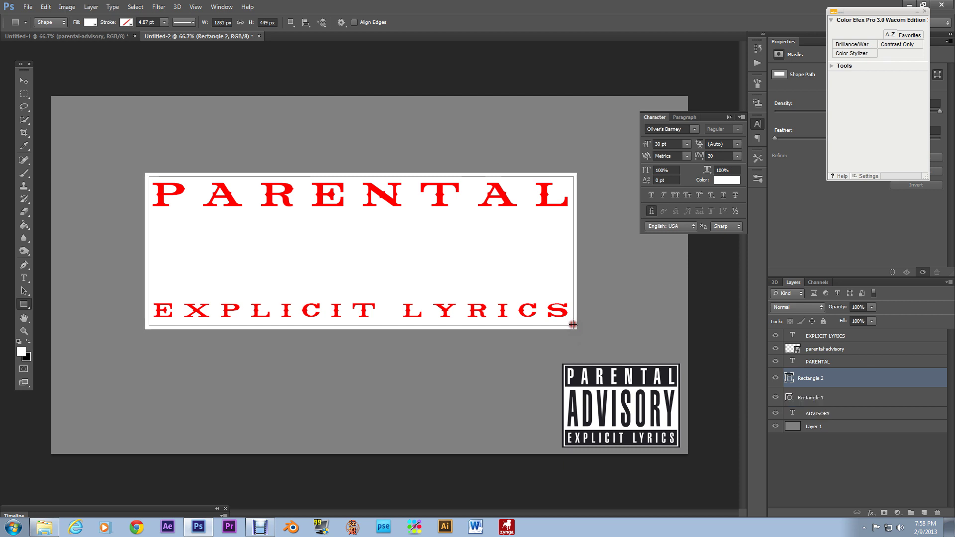
{"action": "left_click", "coordinate": [90, 22]}
{"action": "left_click", "coordinate": [48, 70]}
- Fill Rectangle 2 with red and move the ADVISORY layer to the top of the stack
{"action": "left_click", "coordinate": [43, 70]}
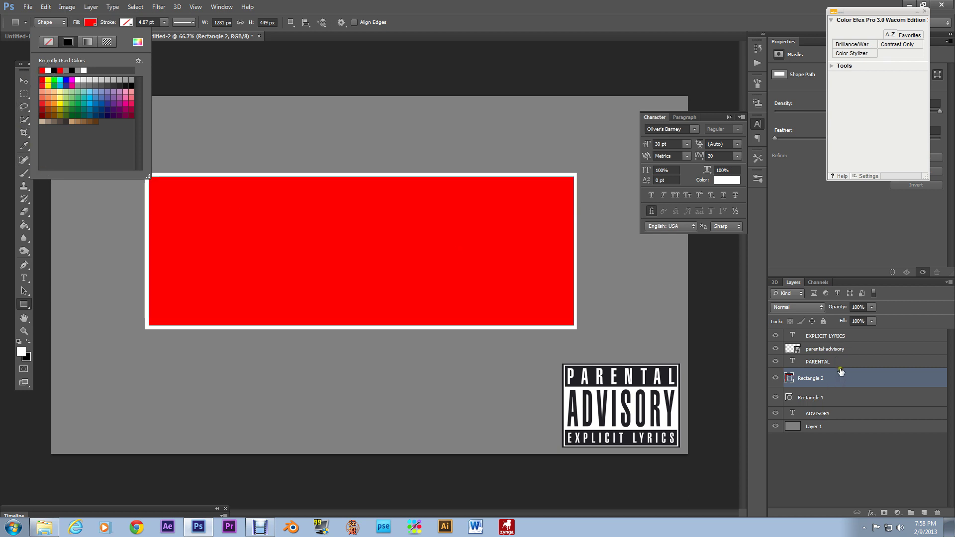
{"action": "left_click", "coordinate": [831, 419]}
{"action": "left_click_drag", "start_coordinate": [831, 419], "coordinate": [833, 347]}
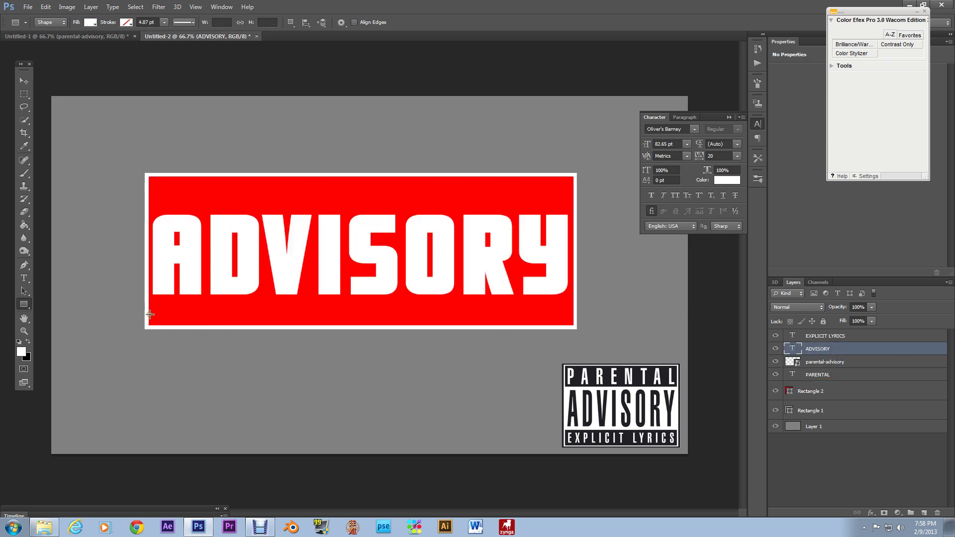
- Toggle the red box's visibility to compare, leave it visible, and select its layer
{"action": "left_click", "coordinate": [779, 392]}
{"action": "left_click", "coordinate": [778, 391]}
{"action": "left_click", "coordinate": [779, 392]}
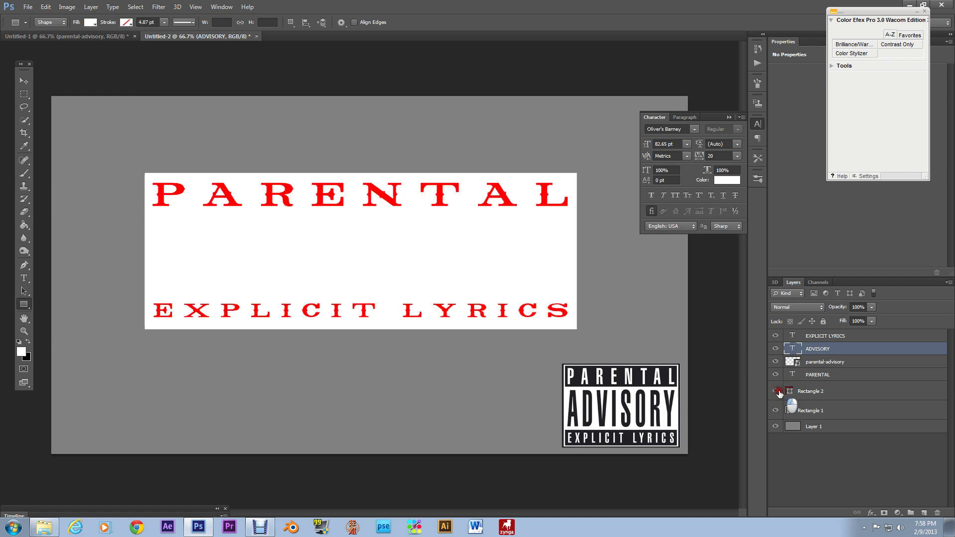
{"action": "left_click", "coordinate": [779, 392]}
{"action": "left_click", "coordinate": [779, 392]}
{"action": "left_click", "coordinate": [776, 393]}
{"action": "left_click", "coordinate": [776, 393]}
{"action": "left_click", "coordinate": [776, 393]}
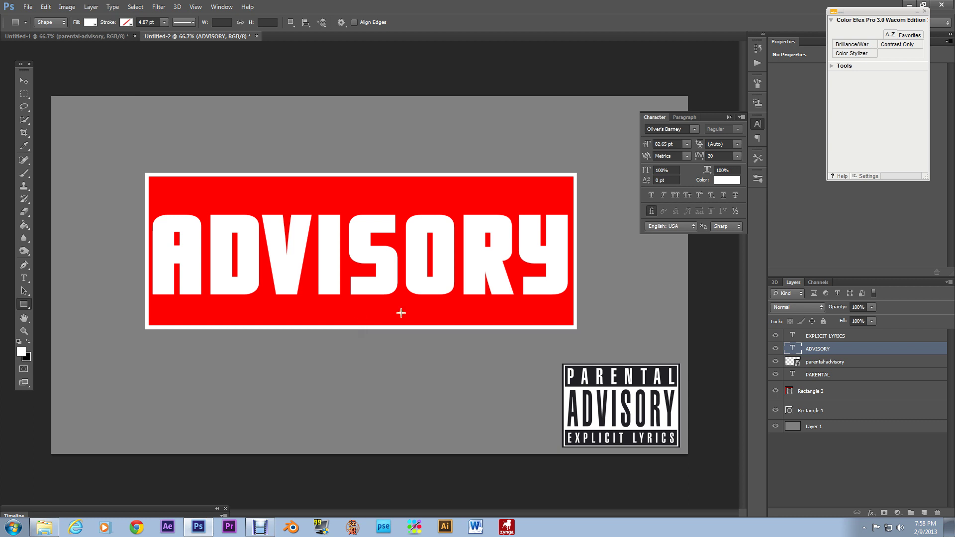
{"action": "left_click", "coordinate": [808, 391]}
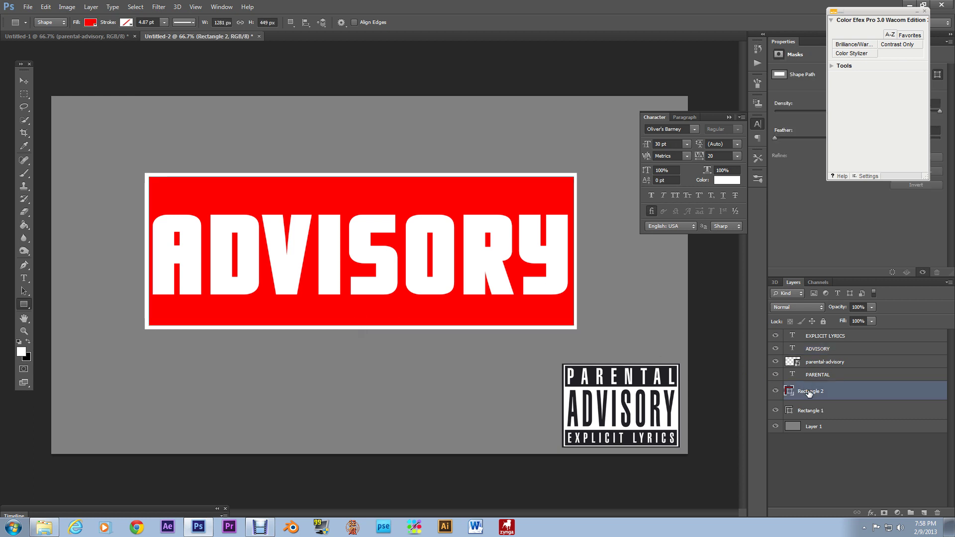
- Free Transform the red box, pulling its top, bottom and both sides outward slightly
{"action": "key", "text": "ctrl+t"}
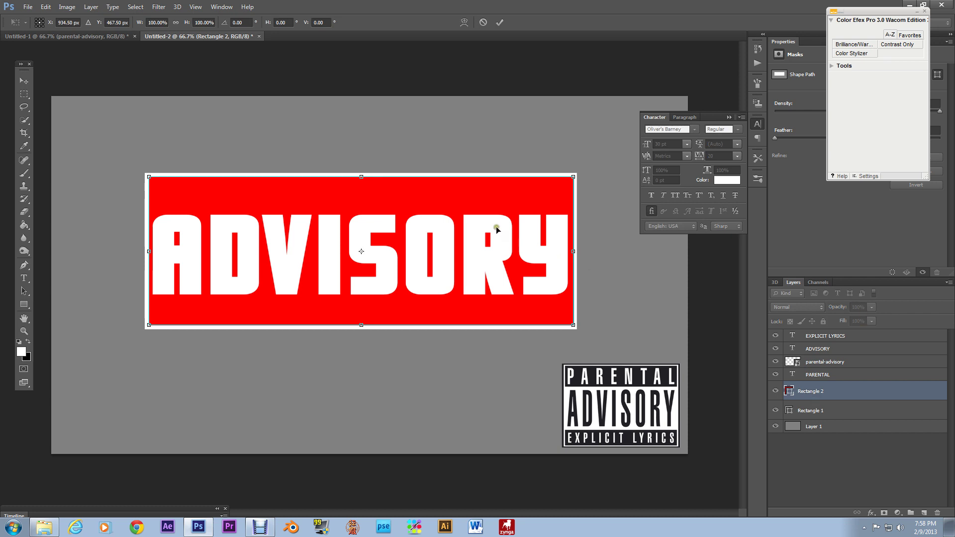
{"action": "left_click_drag", "start_coordinate": [361, 177], "coordinate": [361, 175]}
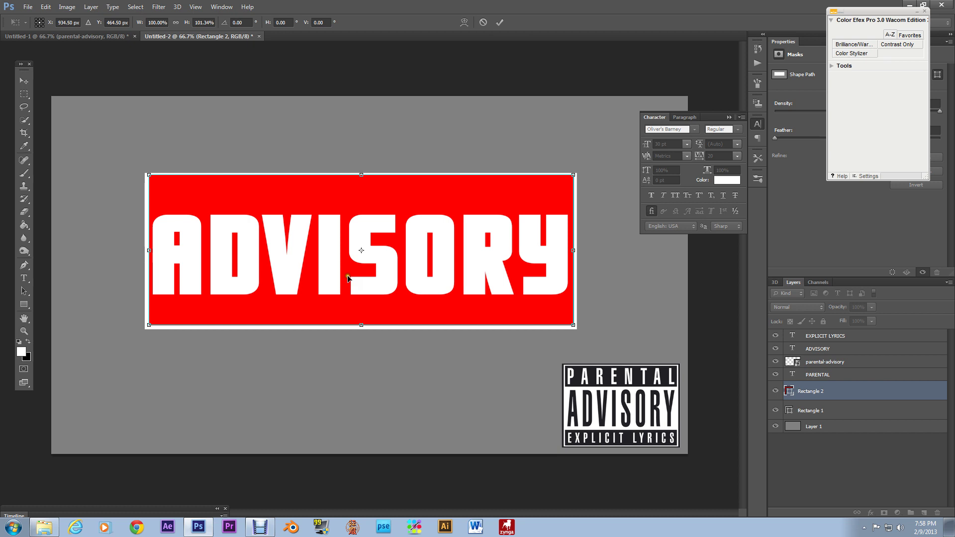
{"action": "left_click_drag", "start_coordinate": [361, 325], "coordinate": [362, 327]}
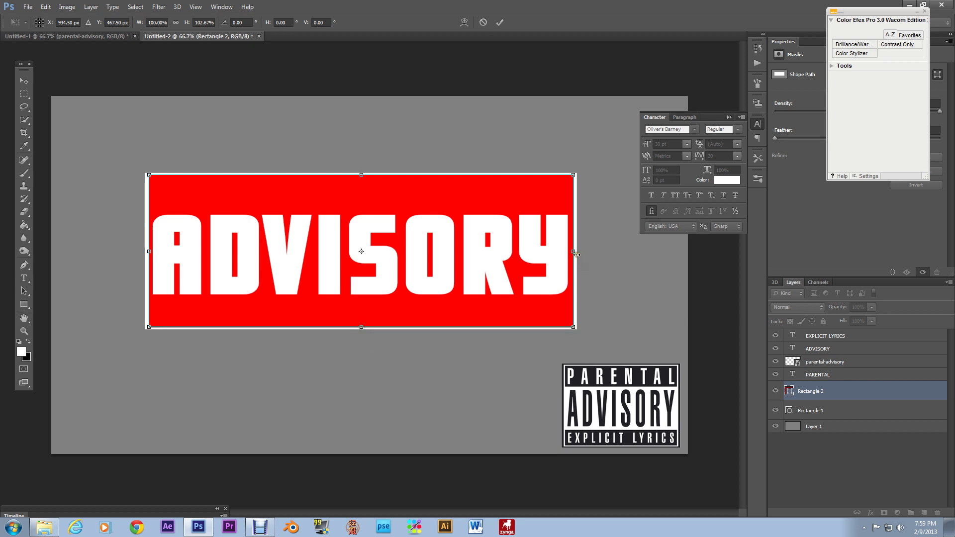
{"action": "left_click_drag", "start_coordinate": [573, 251], "coordinate": [574, 252]}
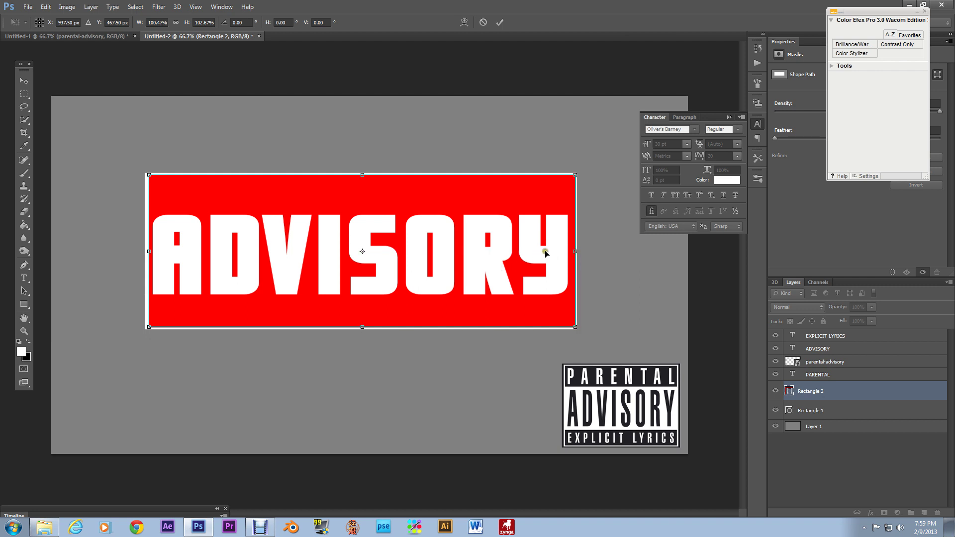
{"action": "left_click_drag", "start_coordinate": [149, 249], "coordinate": [148, 249]}
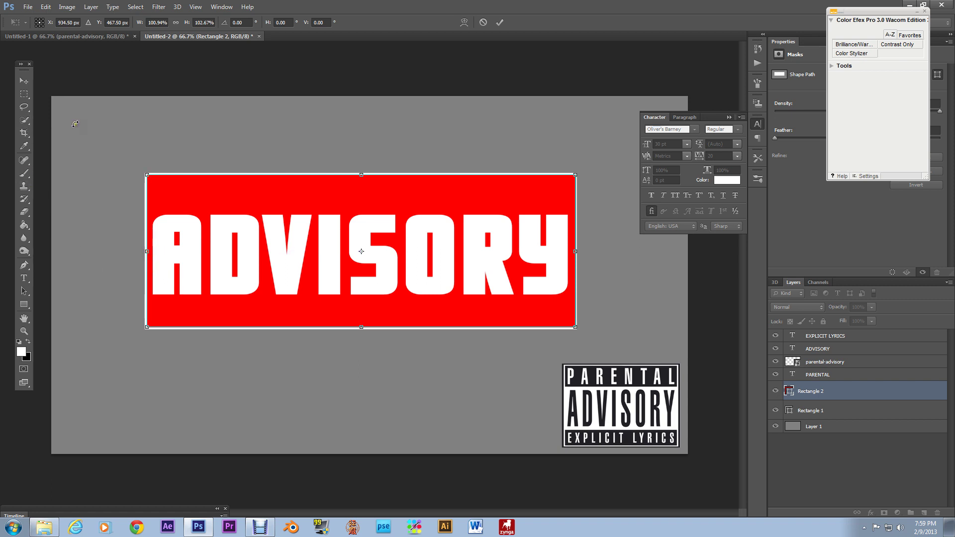
{"action": "key", "text": "Return"}
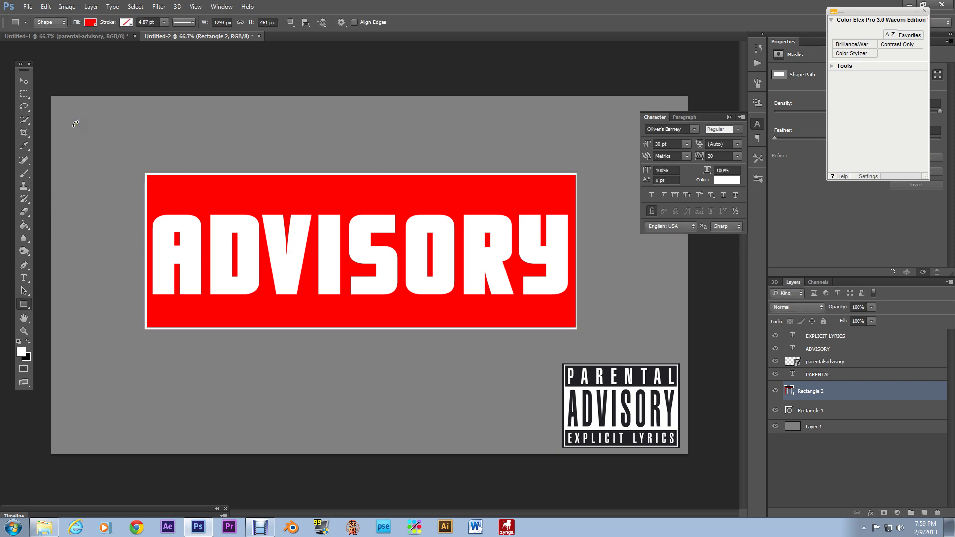
- Readjust the red box's right edge so it ends at 1291 × 461 px
{"action": "key", "text": "ctrl+t"}
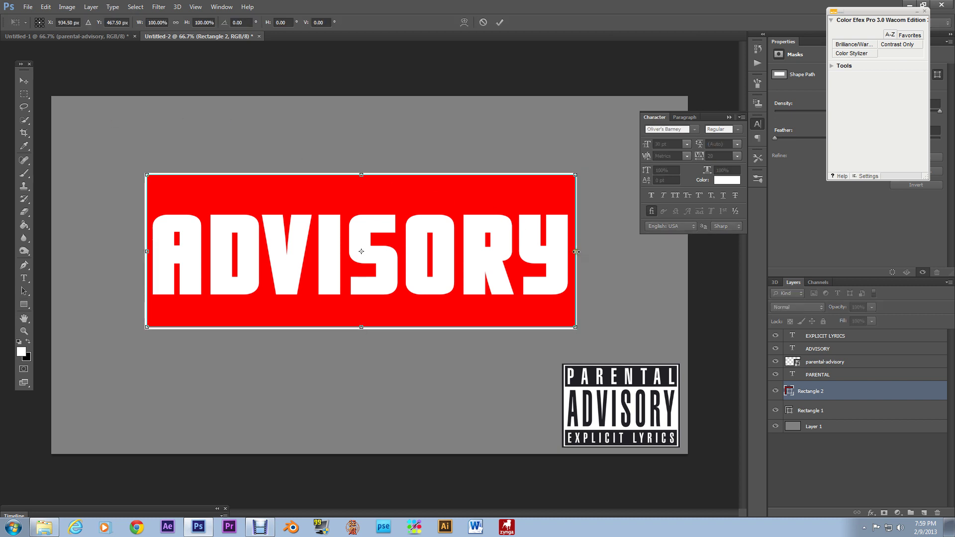
{"action": "left_click", "coordinate": [575, 252]}
{"action": "left_click_drag", "start_coordinate": [574, 251], "coordinate": [577, 251]}
{"action": "key", "text": "Return"}
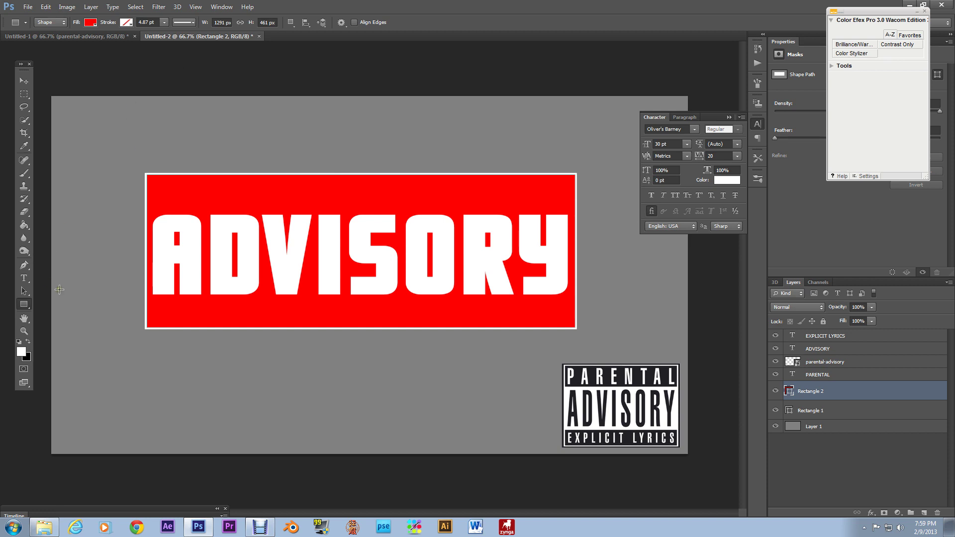
{"action": "left_click", "coordinate": [90, 23]}
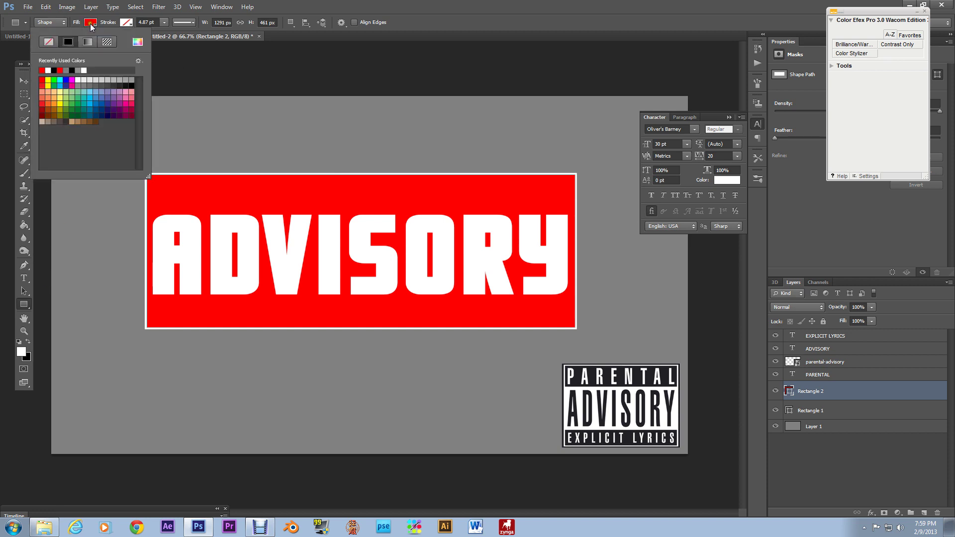
{"action": "left_click", "coordinate": [90, 23]}
- Draw a 1278 × 95 px white bar along the red box's top and stack PARENTAL above it
{"action": "left_click", "coordinate": [24, 83]}
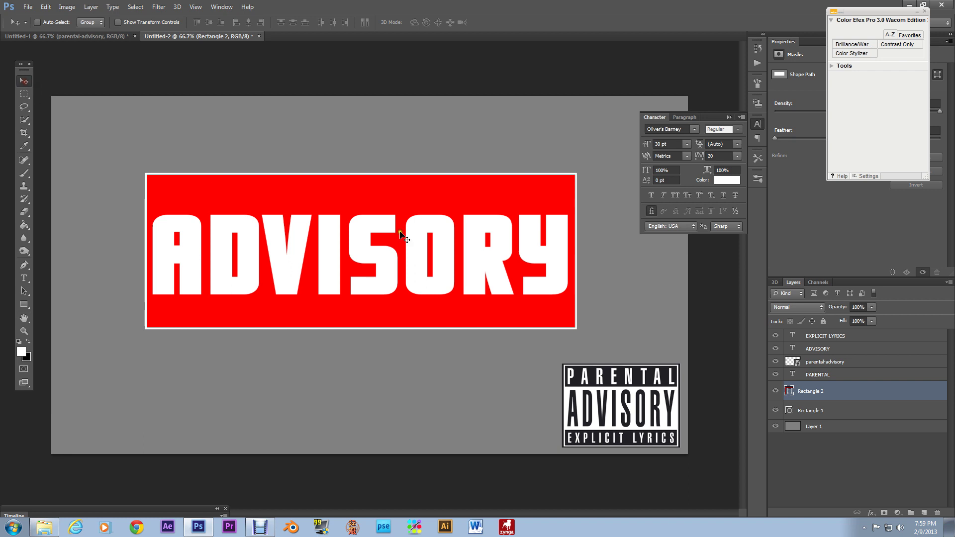
{"action": "left_click", "coordinate": [815, 362]}
{"action": "left_click", "coordinate": [806, 375]}
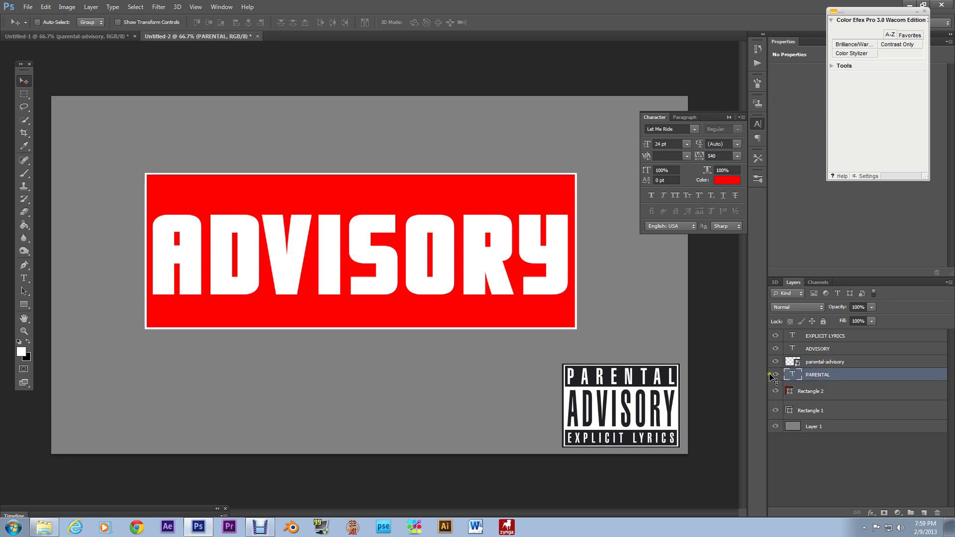
{"action": "left_click", "coordinate": [23, 306]}
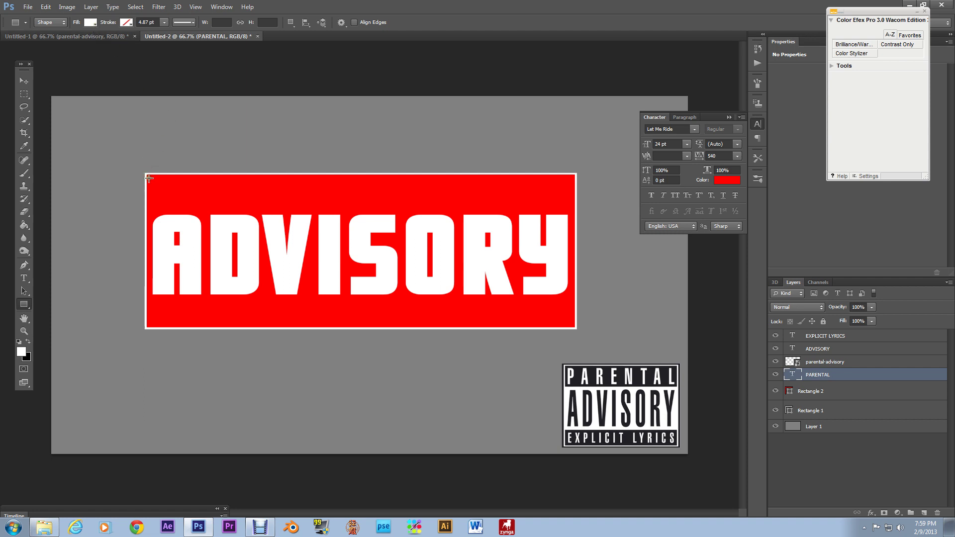
{"action": "left_click_drag", "start_coordinate": [149, 177], "coordinate": [572, 207]}
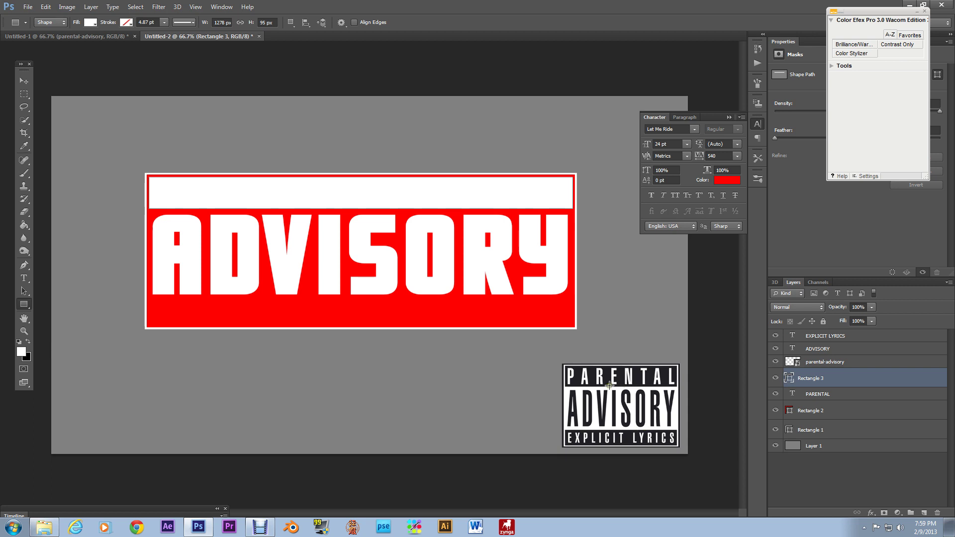
{"action": "left_click_drag", "start_coordinate": [809, 390], "coordinate": [821, 356]}
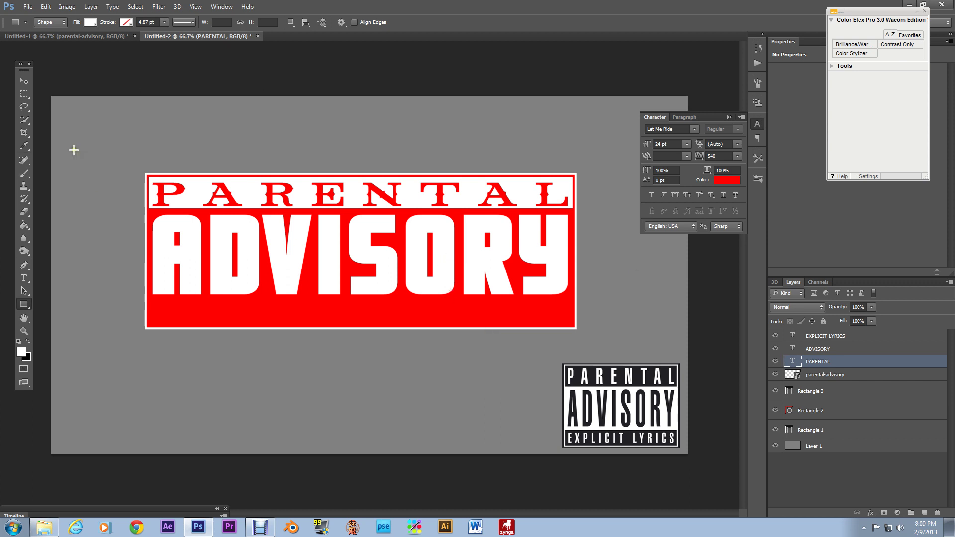
- Nudge the black reference sticker slightly lower, then select the Rectangle 3 white bar layer
{"action": "left_click", "coordinate": [24, 80]}
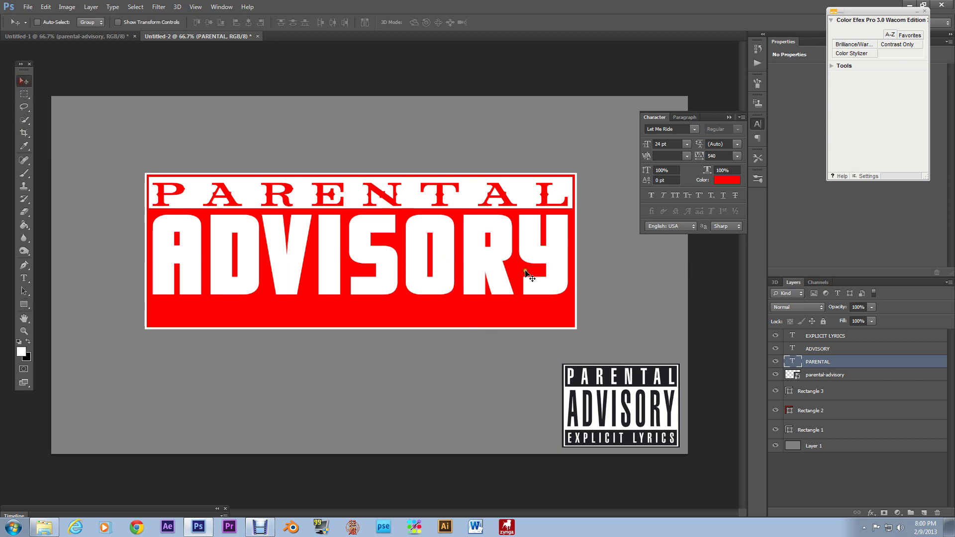
{"action": "left_click", "coordinate": [877, 380]}
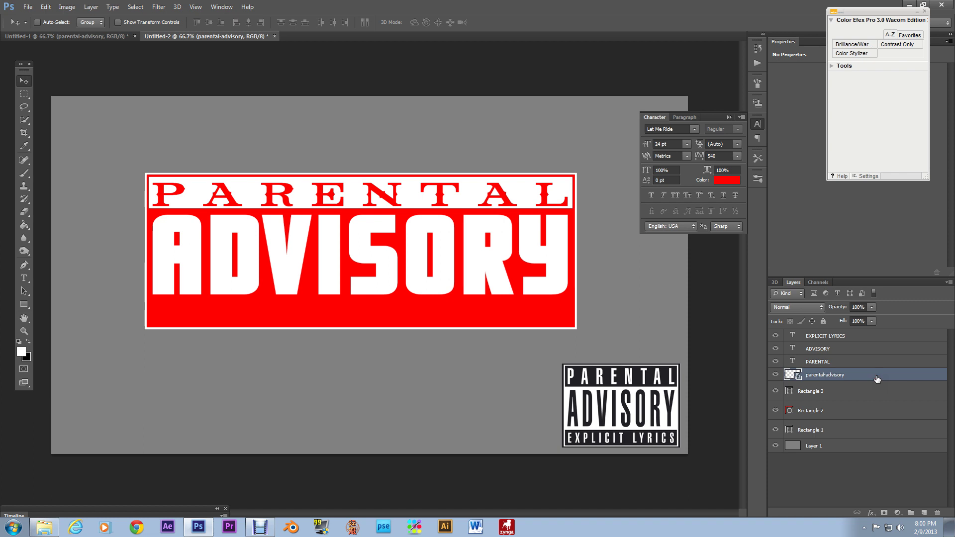
{"action": "key", "text": "Down"}
{"action": "key", "text": "Down"}
{"action": "key", "text": "Down"}
{"action": "key", "text": "Down"}
{"action": "key", "text": "Down"}
{"action": "key", "text": "Down"}
{"action": "key", "text": "Down"}
{"action": "key", "text": "Down"}
{"action": "key", "text": "Down"}
{"action": "key", "text": "Down"}
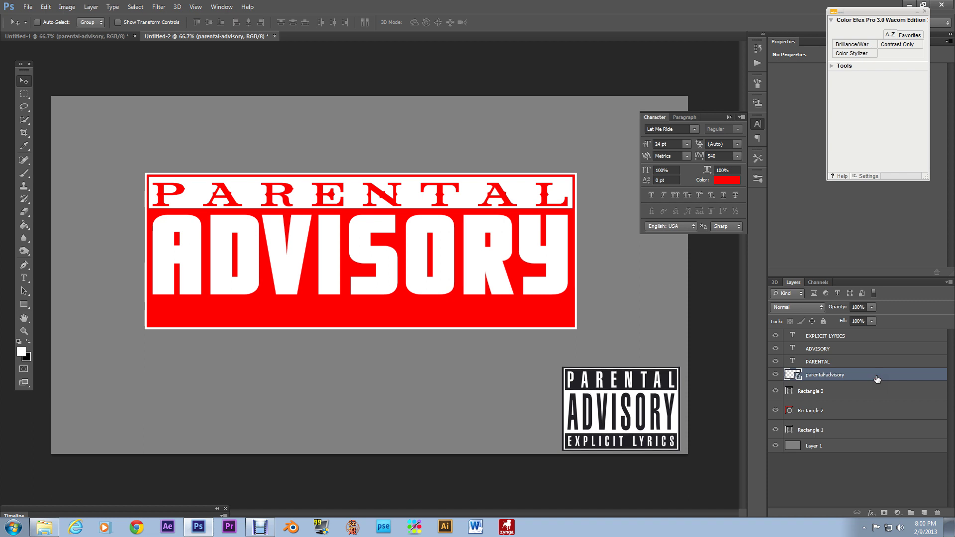
{"action": "key", "text": "Up"}
{"action": "key", "text": "Up"}
{"action": "key", "text": "Up"}
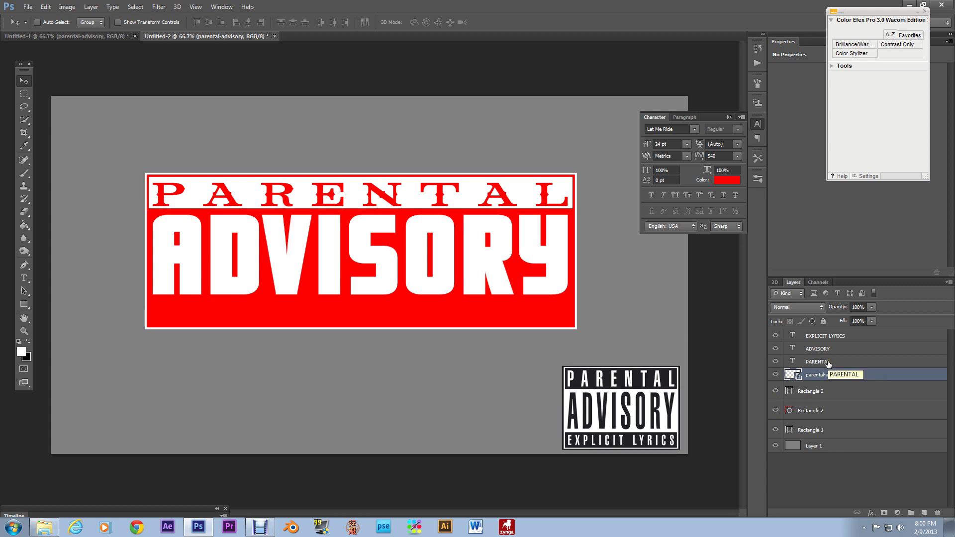
{"action": "left_click", "coordinate": [827, 365]}
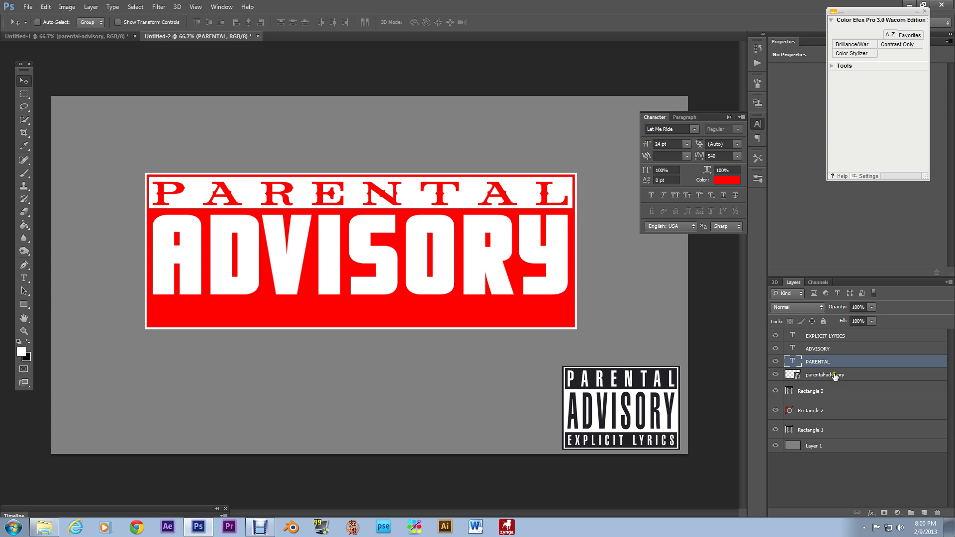
{"action": "left_click", "coordinate": [825, 392]}
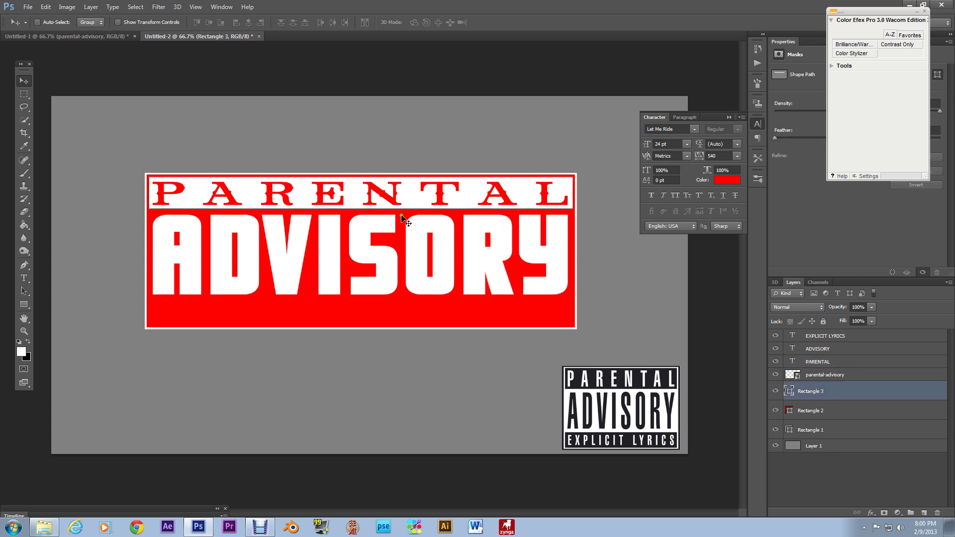
- Duplicate the Rectangle 3 white bar layer
{"action": "left_click", "coordinate": [868, 395]}
{"action": "right_click", "coordinate": [868, 396]}
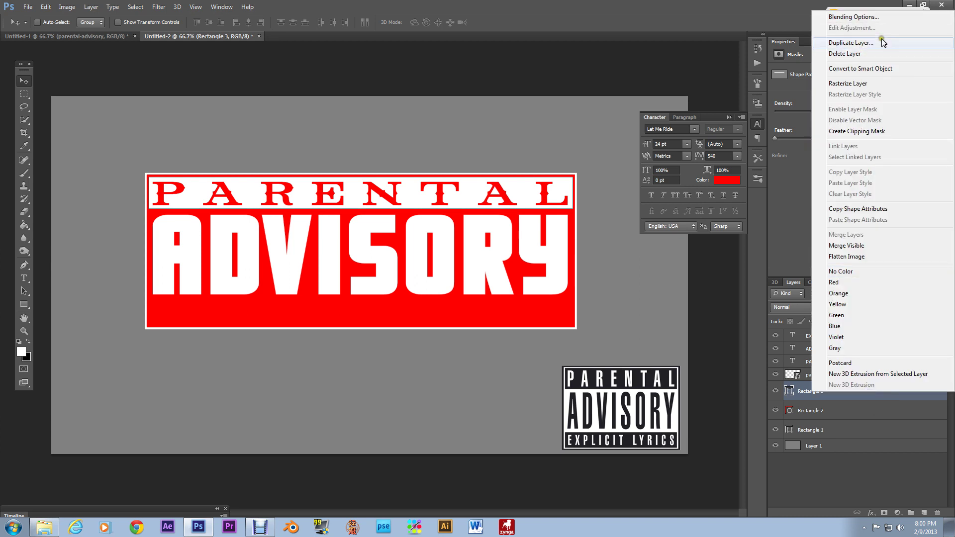
{"action": "left_click", "coordinate": [881, 38]}
{"action": "left_click", "coordinate": [561, 164]}
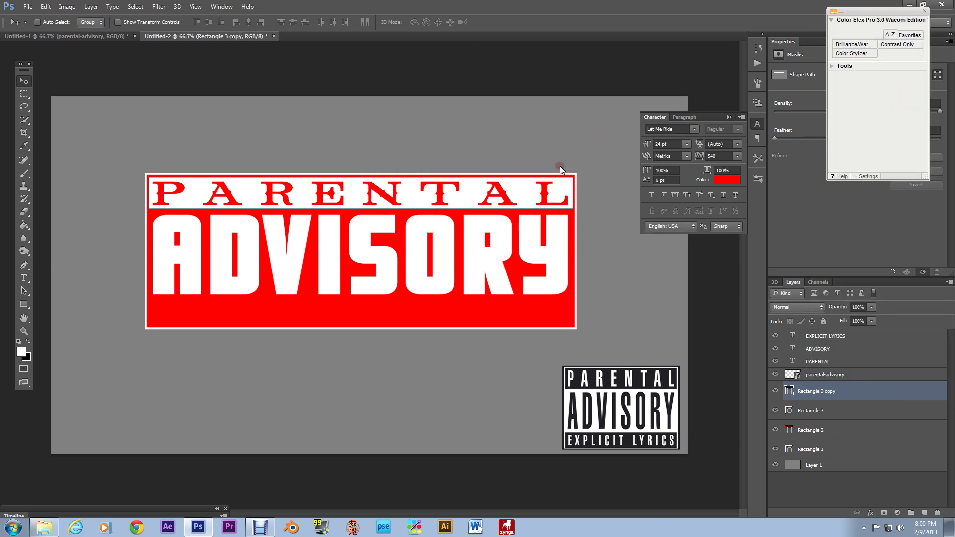
- Move the Rectangle 3 copy down to the red box's bottom, behind EXPLICIT LYRICS
{"action": "key", "text": "shift+Down"}
{"action": "key", "text": "shift+Down"}
{"action": "key", "text": "shift+Down"}
{"action": "key", "text": "shift+Down"}
{"action": "key", "text": "shift+Down"}
{"action": "key", "text": "shift+Down"}
{"action": "key", "text": "shift+Down"}
{"action": "key", "text": "shift+Down"}
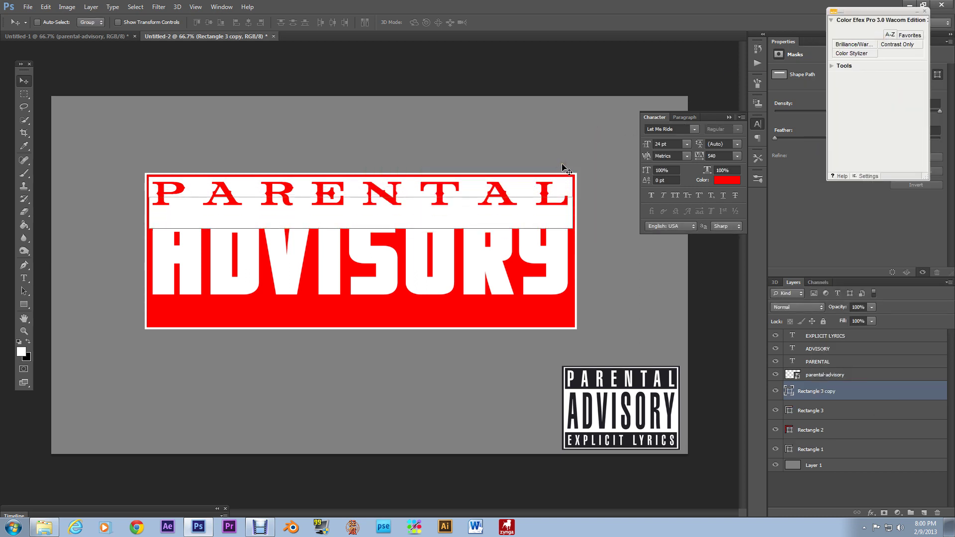
{"action": "key", "text": "shift+Down"}
{"action": "key", "text": "shift+Down"}
{"action": "key", "text": "shift+Down"}
{"action": "key", "text": "shift+Down"}
{"action": "key", "text": "shift+Down"}
{"action": "key", "text": "shift+Down"}
{"action": "key", "text": "shift+Down"}
{"action": "key", "text": "shift+Down"}
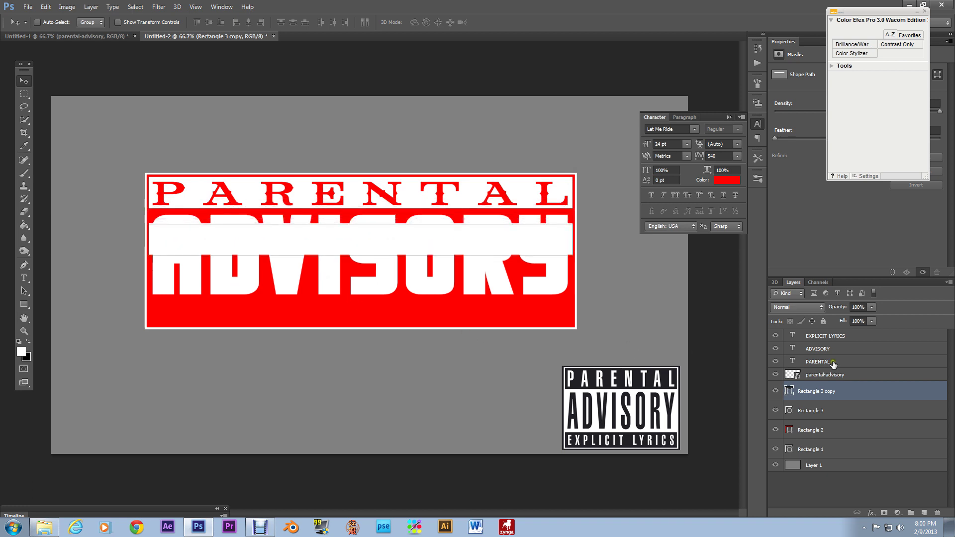
{"action": "key", "text": "shift+Down"}
{"action": "key", "text": "shift+Down"}
{"action": "key", "text": "shift+Down"}
{"action": "key", "text": "shift+Down"}
{"action": "key", "text": "shift+Down"}
{"action": "key", "text": "shift+Down"}
{"action": "key", "text": "shift+Down"}
{"action": "key", "text": "shift+Down"}
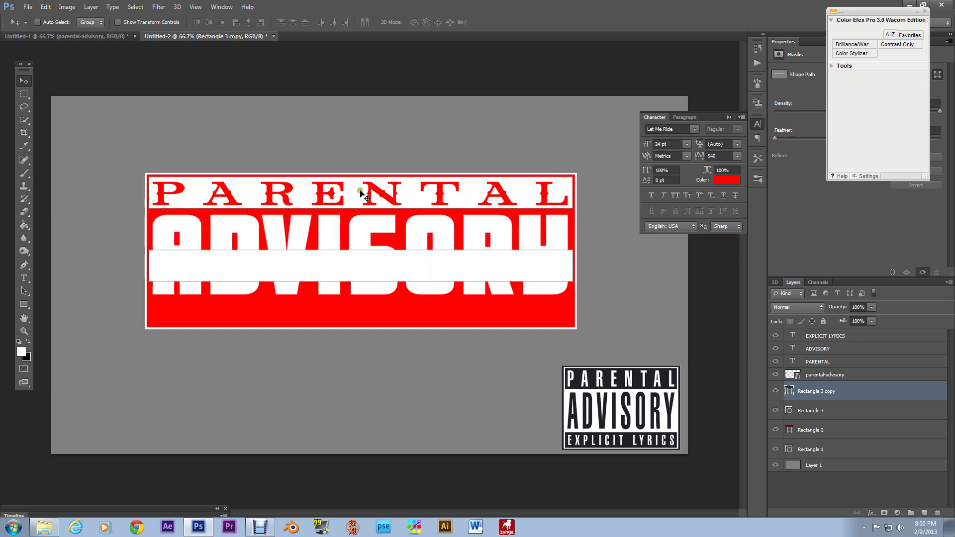
{"action": "key", "text": "shift+Down"}
{"action": "key", "text": "shift+Down"}
{"action": "key", "text": "shift+Down"}
{"action": "key", "text": "shift+Down"}
{"action": "key", "text": "shift+Down"}
{"action": "key", "text": "shift+Down"}
{"action": "key", "text": "shift+Down"}
{"action": "key", "text": "shift+Down"}
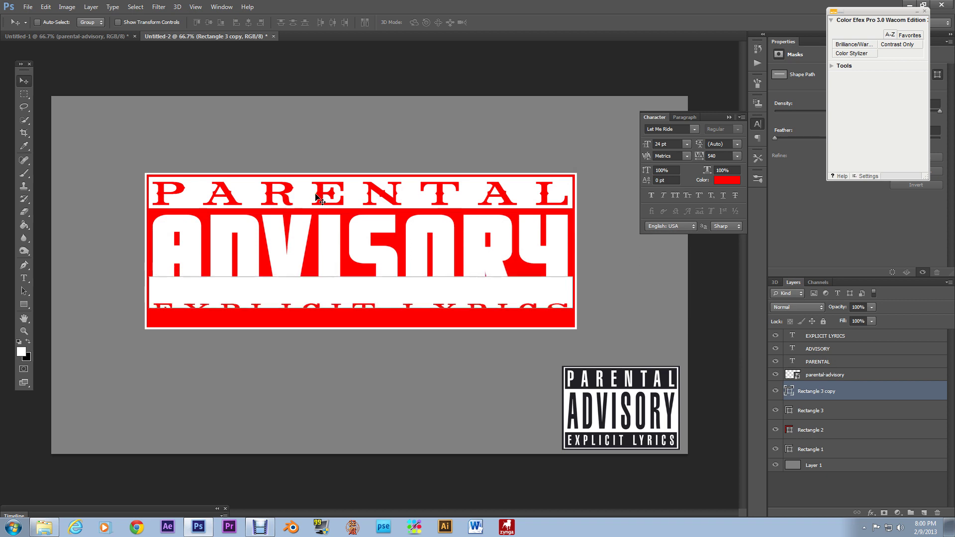
{"action": "key", "text": "Down"}
{"action": "key", "text": "Down"}
{"action": "key", "text": "Down"}
{"action": "key", "text": "Down"}
{"action": "key", "text": "Down"}
{"action": "key", "text": "Down"}
{"action": "key", "text": "Down"}
{"action": "key", "text": "Down"}
{"action": "key", "text": "Down"}
{"action": "key", "text": "Down"}
{"action": "key", "text": "Down"}
{"action": "key", "text": "Down"}
{"action": "key", "text": "Down"}
{"action": "key", "text": "Down"}
{"action": "key", "text": "Down"}
{"action": "key", "text": "Down"}
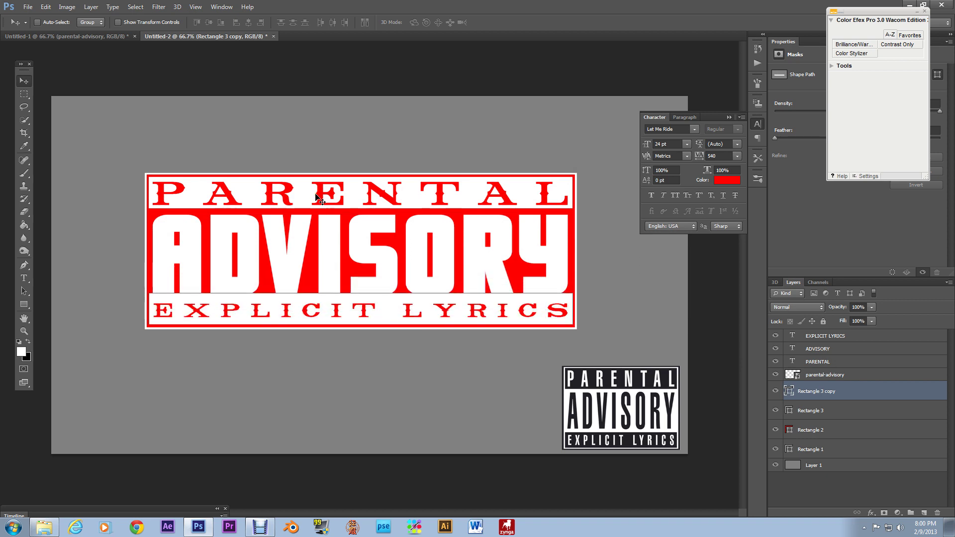
{"action": "key", "text": "Down"}
{"action": "key", "text": "Down"}
{"action": "key", "text": "Down"}
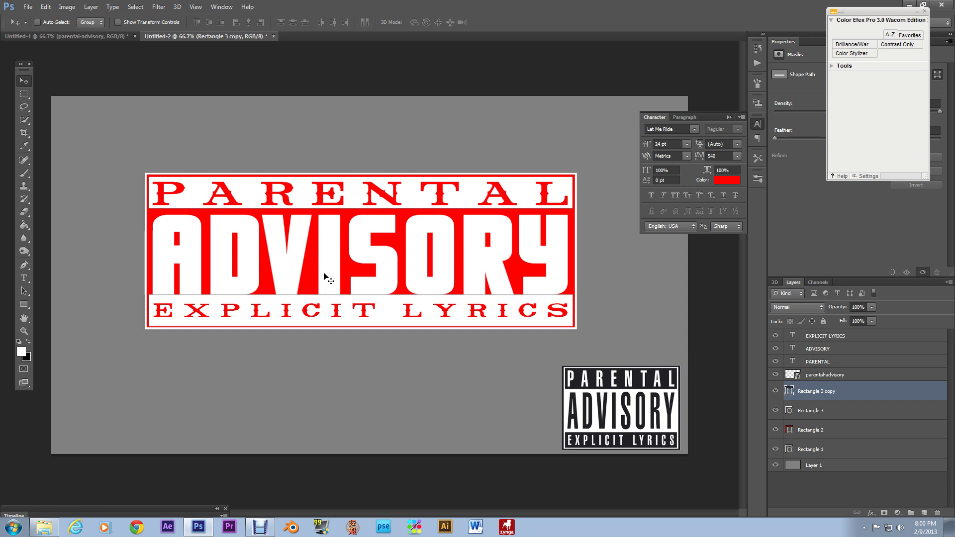
- Scale the bottom white bar to about 74% height, lower it, and nudge EXPLICIT LYRICS onto it
{"action": "key", "text": "ctrl+t"}
{"action": "key", "text": "ctrl+y"}
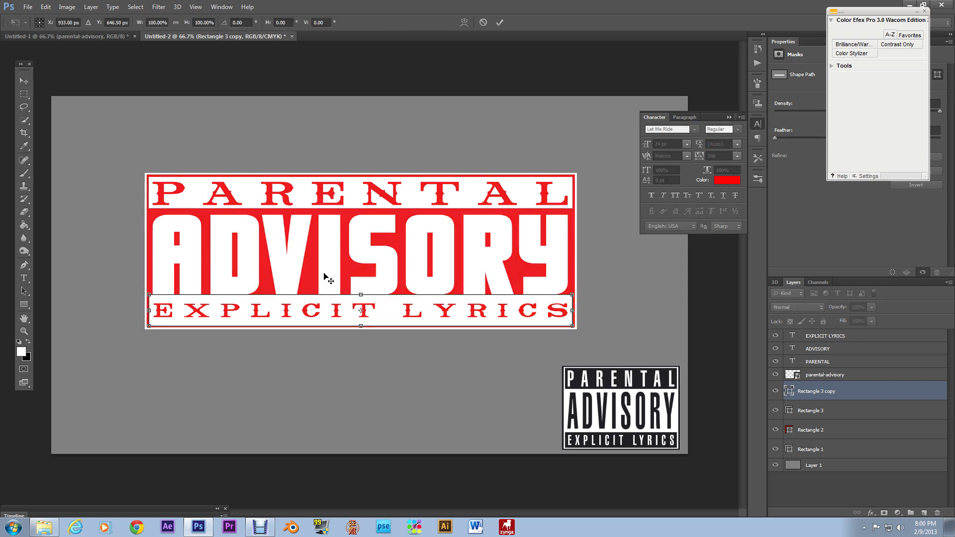
{"action": "left_click_drag", "start_coordinate": [360, 294], "coordinate": [361, 321]}
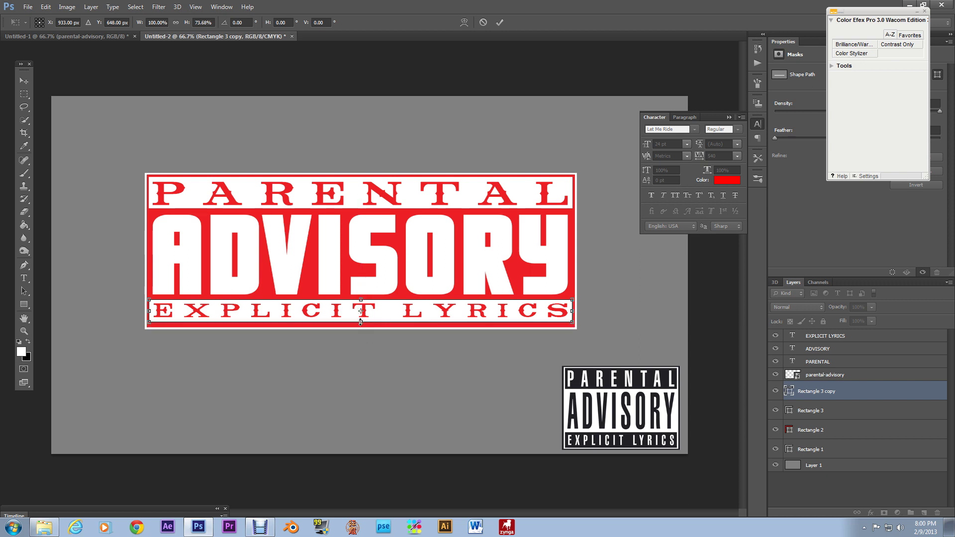
{"action": "key", "text": "Down"}
{"action": "key", "text": "Down"}
{"action": "key", "text": "Down"}
{"action": "key", "text": "Down"}
{"action": "key", "text": "Down"}
{"action": "key", "text": "Down"}
{"action": "key", "text": "Down"}
{"action": "key", "text": "Down"}
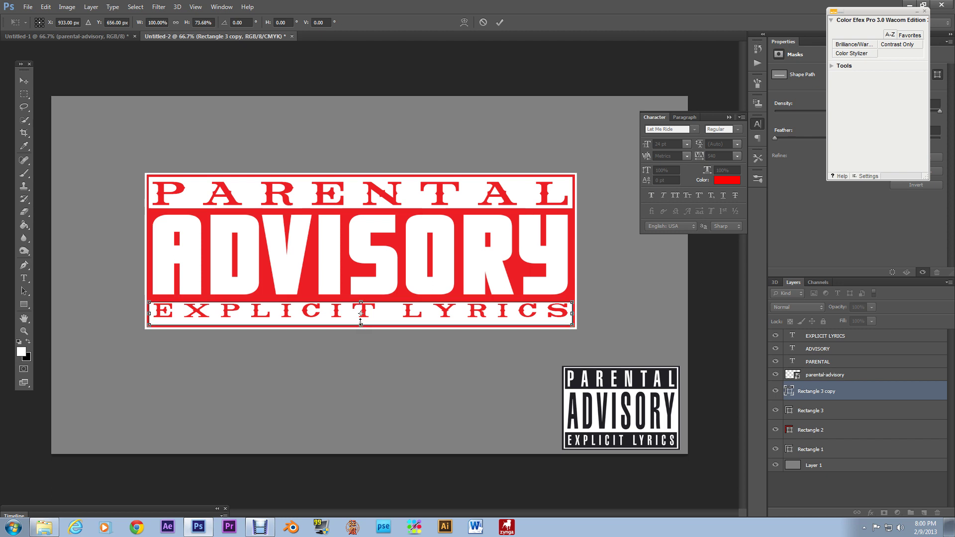
{"action": "key", "text": "Return"}
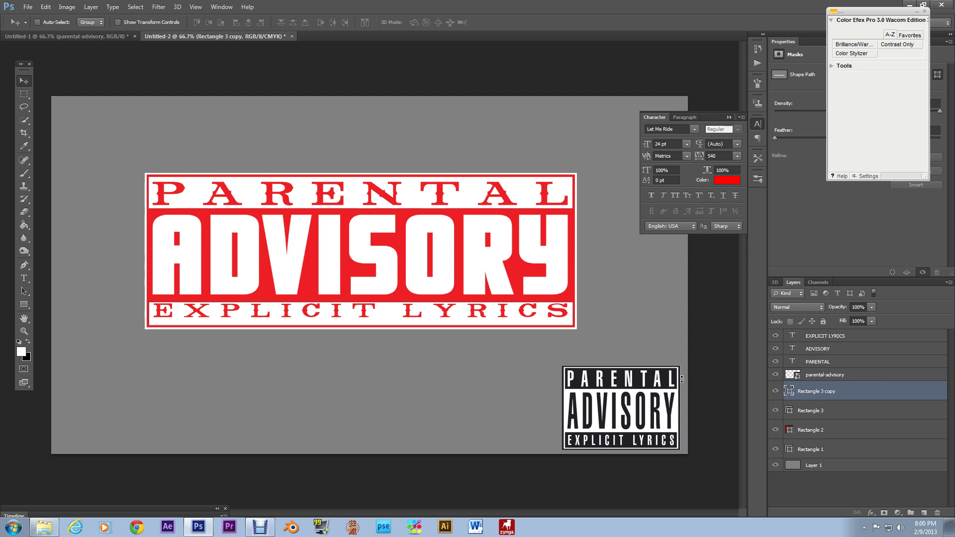
{"action": "left_click", "coordinate": [840, 336]}
{"action": "key", "text": "Down"}
{"action": "key", "text": "Down"}
{"action": "key", "text": "Down"}
{"action": "key", "text": "Down"}
{"action": "key", "text": "Down"}
{"action": "key", "text": "Down"}
{"action": "key", "text": "Down"}
{"action": "key", "text": "Down"}
{"action": "key", "text": "Down"}
{"action": "key", "text": "Down"}
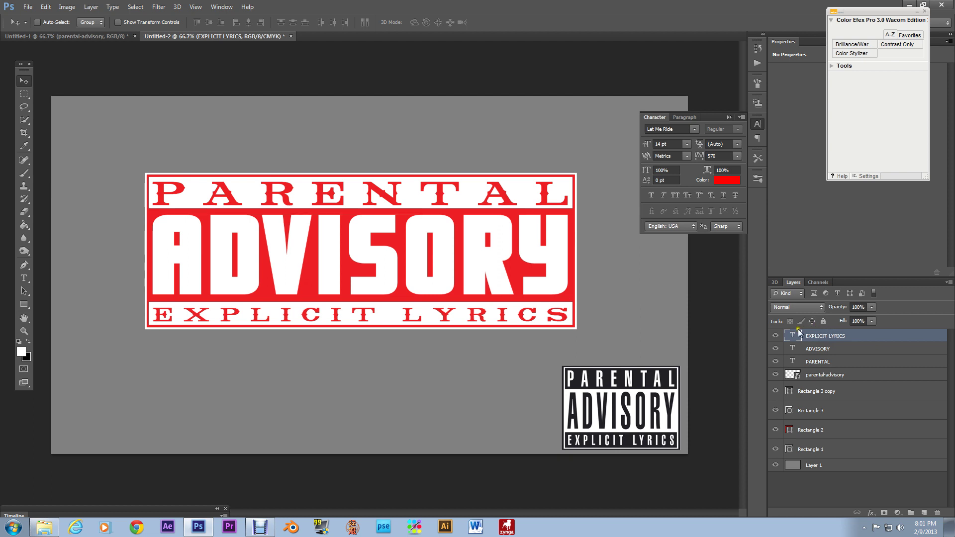
- Select the ADVISORY layer, then switch to the black-and-white Untitled-1 document
{"action": "left_click", "coordinate": [829, 350]}
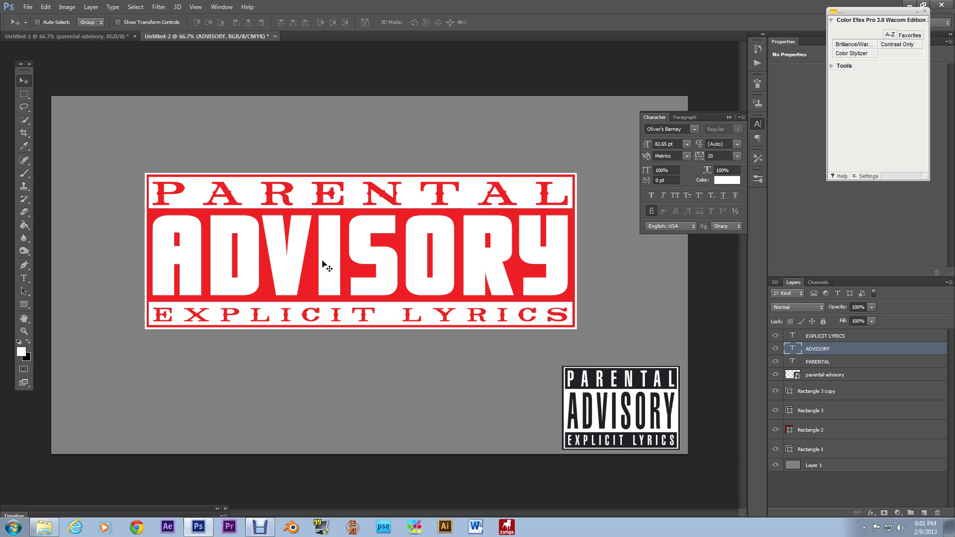
{"action": "left_click", "coordinate": [75, 36]}
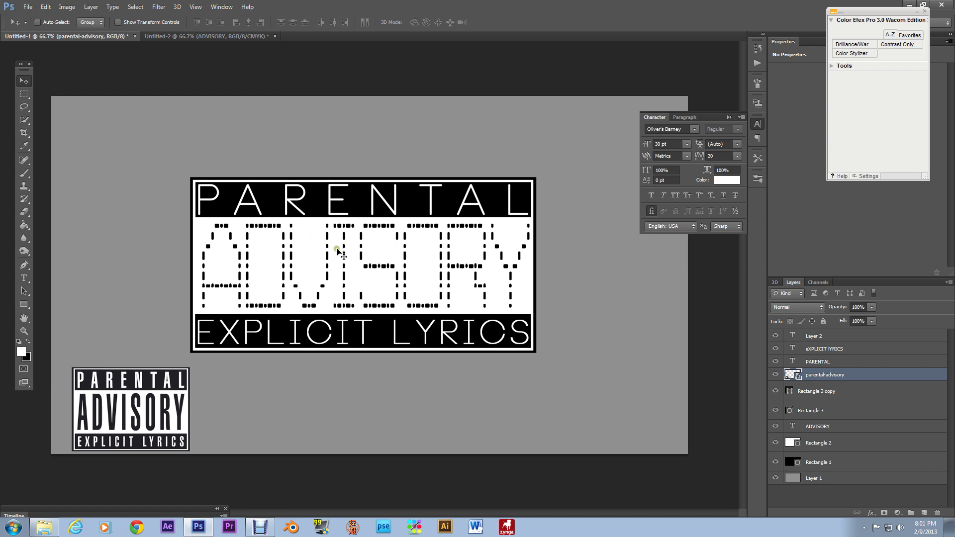
- In Untitled-2, move the white ADVISORY text left, then undo that move
{"action": "left_click", "coordinate": [305, 266]}
{"action": "left_click", "coordinate": [174, 36]}
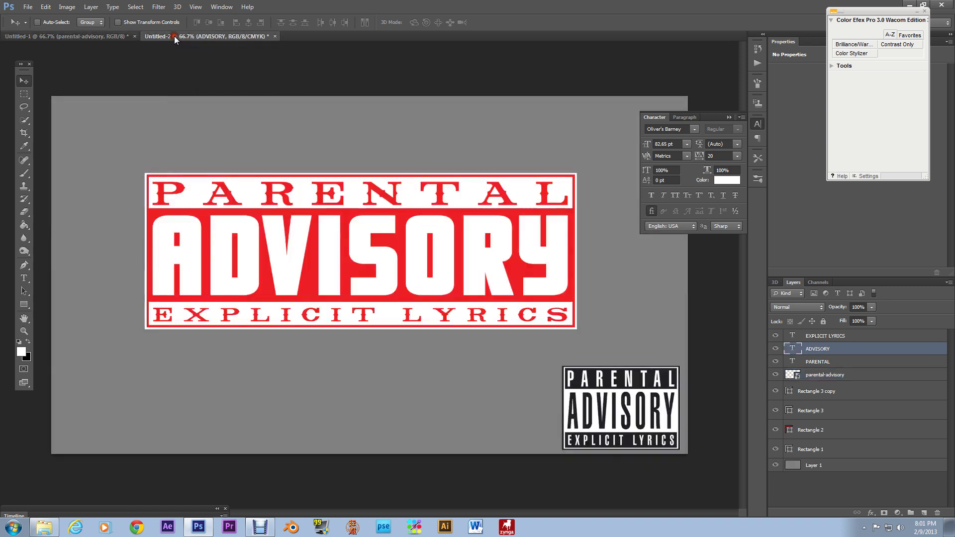
{"action": "left_click_drag", "start_coordinate": [617, 387], "coordinate": [556, 386]}
{"action": "left_click", "coordinate": [46, 7]}
{"action": "left_click", "coordinate": [49, 15]}
- Move the reference sticker to the bottom centre, hide it, and return to Untitled-1
{"action": "left_click", "coordinate": [818, 374]}
{"action": "mouse_move", "coordinate": [657, 397]}
{"action": "left_mouse_down"}
{"action": "mouse_move", "coordinate": [323, 379]}
{"action": "mouse_move", "coordinate": [287, 396]}
{"action": "mouse_move", "coordinate": [416, 390]}
{"action": "left_mouse_up"}
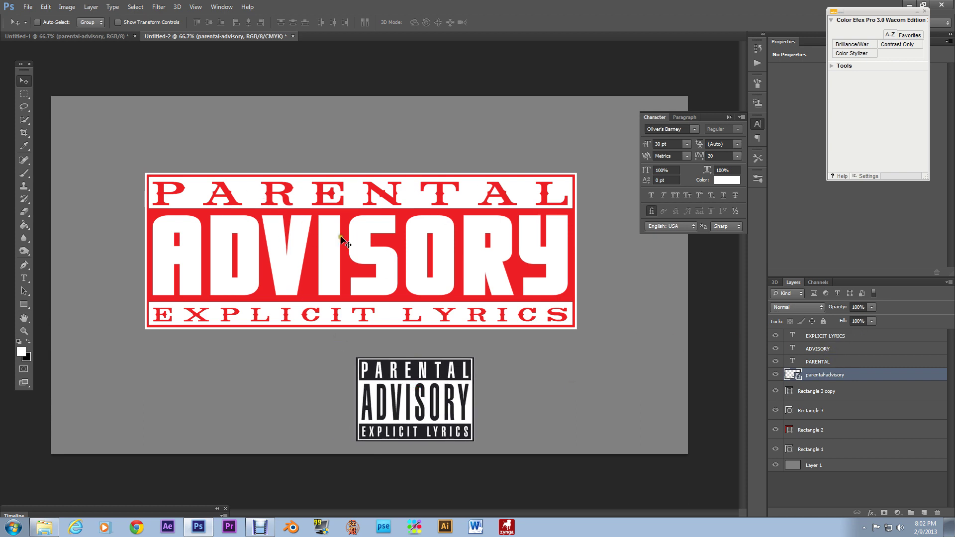
{"action": "left_click", "coordinate": [775, 374]}
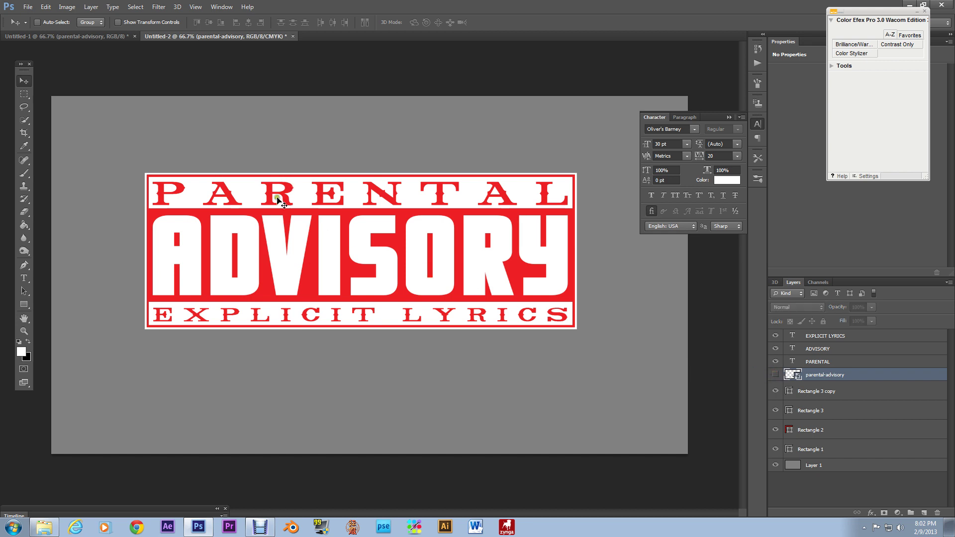
{"action": "left_click", "coordinate": [94, 36]}
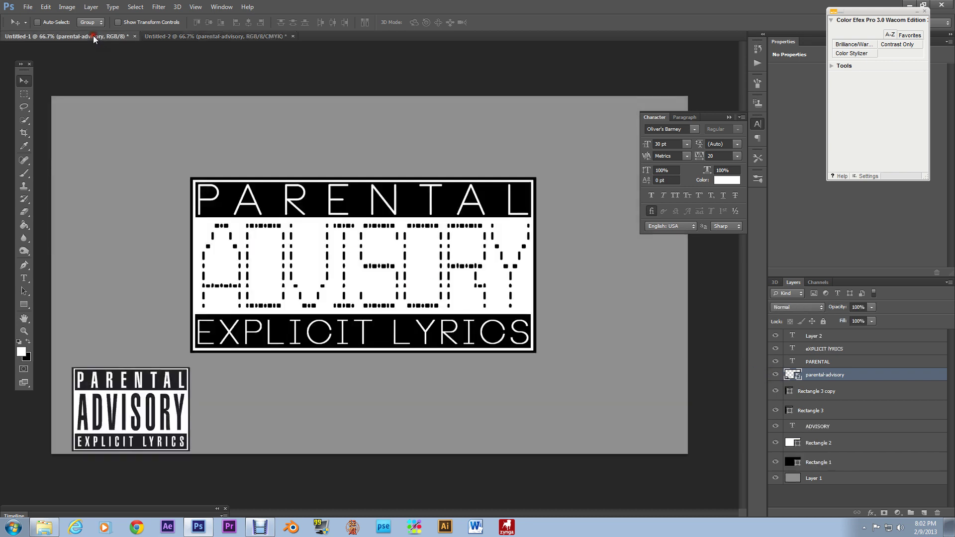
{"action": "left_click", "coordinate": [219, 37]}
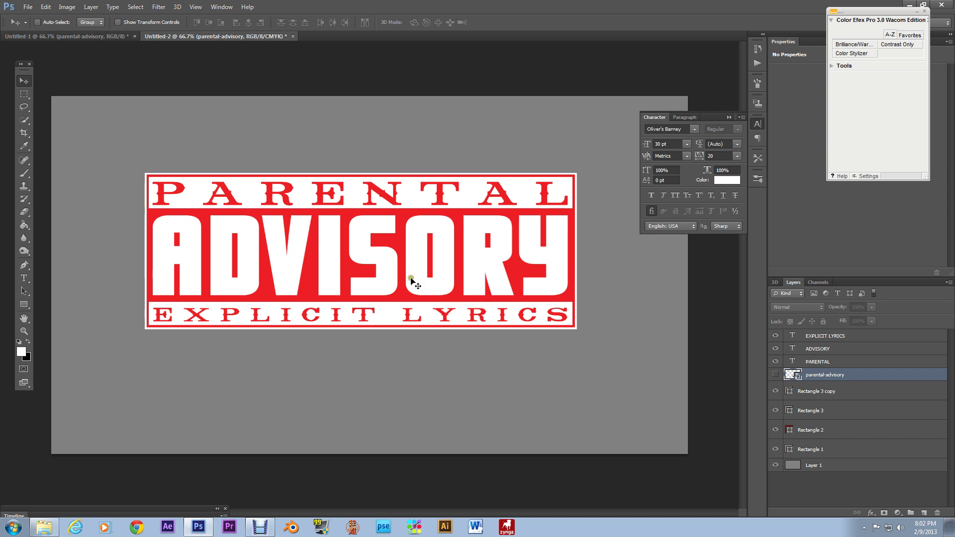
{"action": "left_click", "coordinate": [67, 37]}
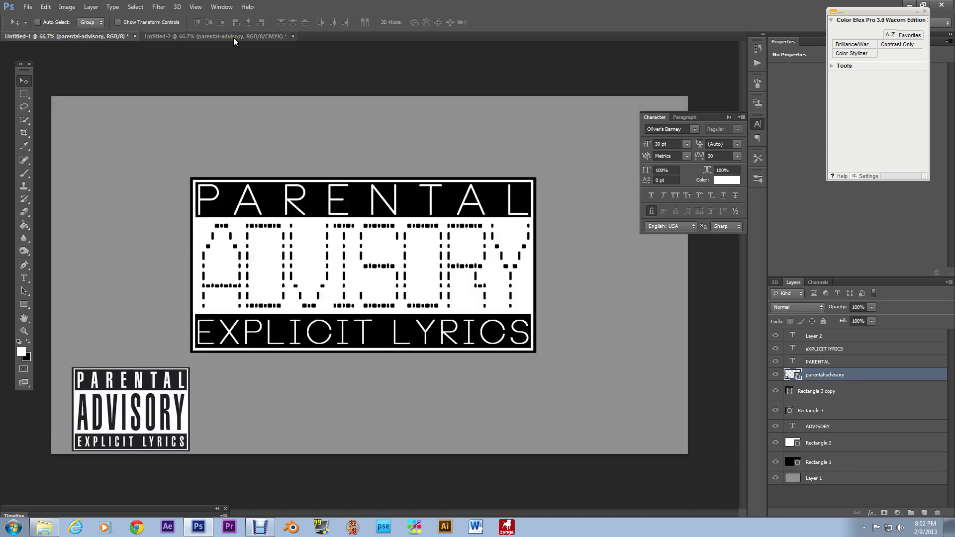